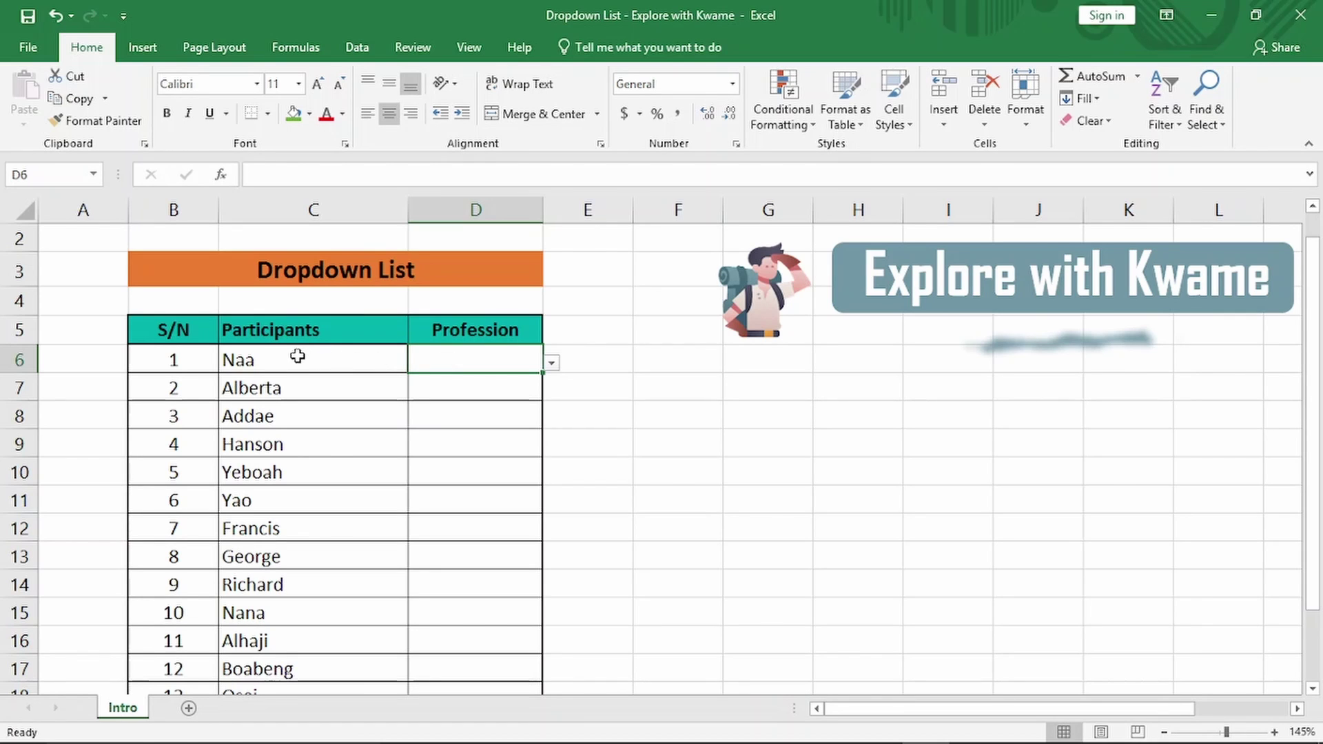
Step: Choose Teacher from the Profession dropdown in cell D6 for the first participant
drag(297, 348, 289, 623)
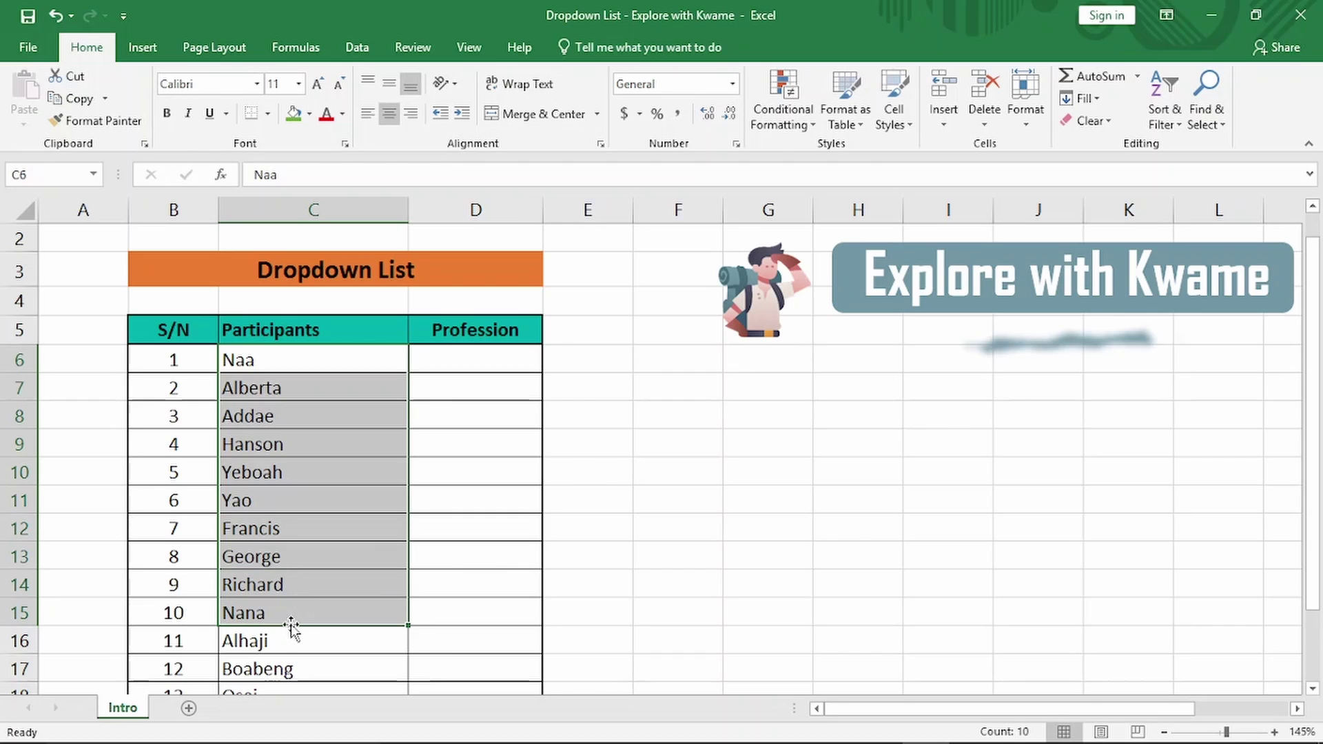
click(462, 359)
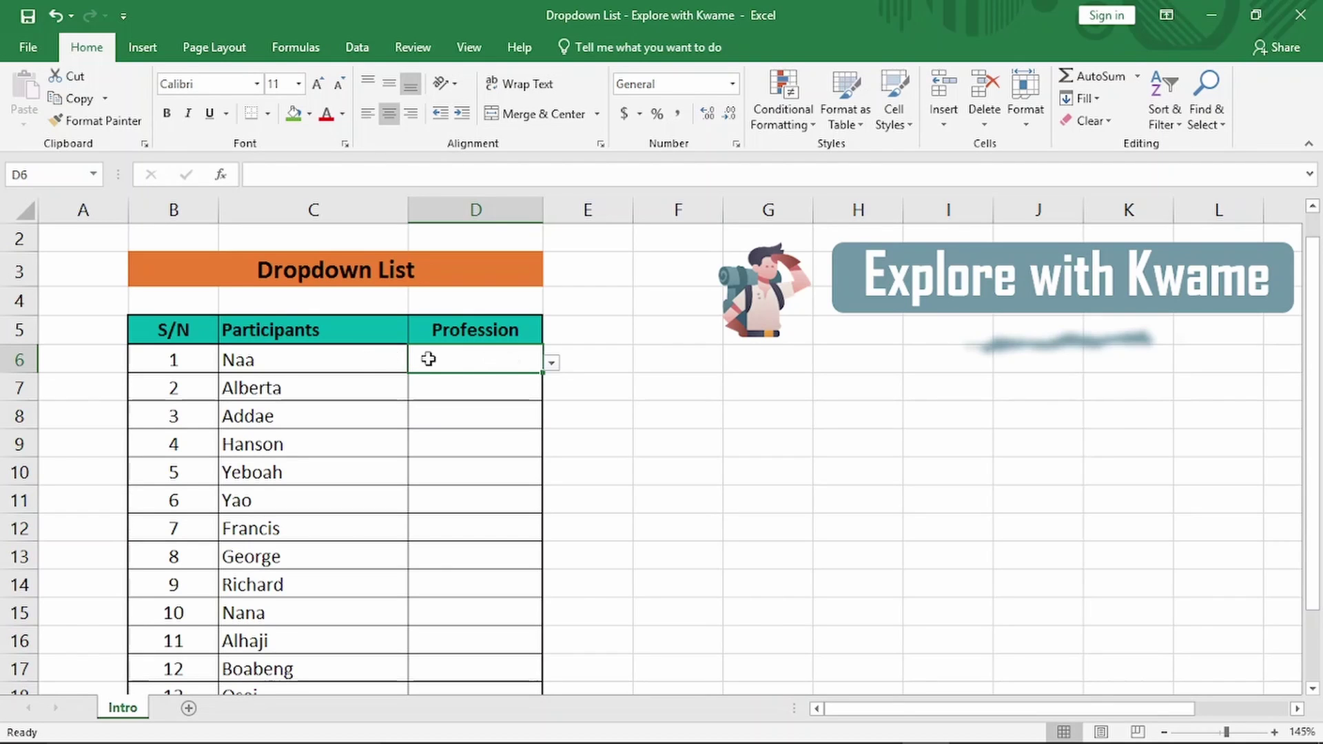
click(349, 361)
click(452, 362)
click(553, 364)
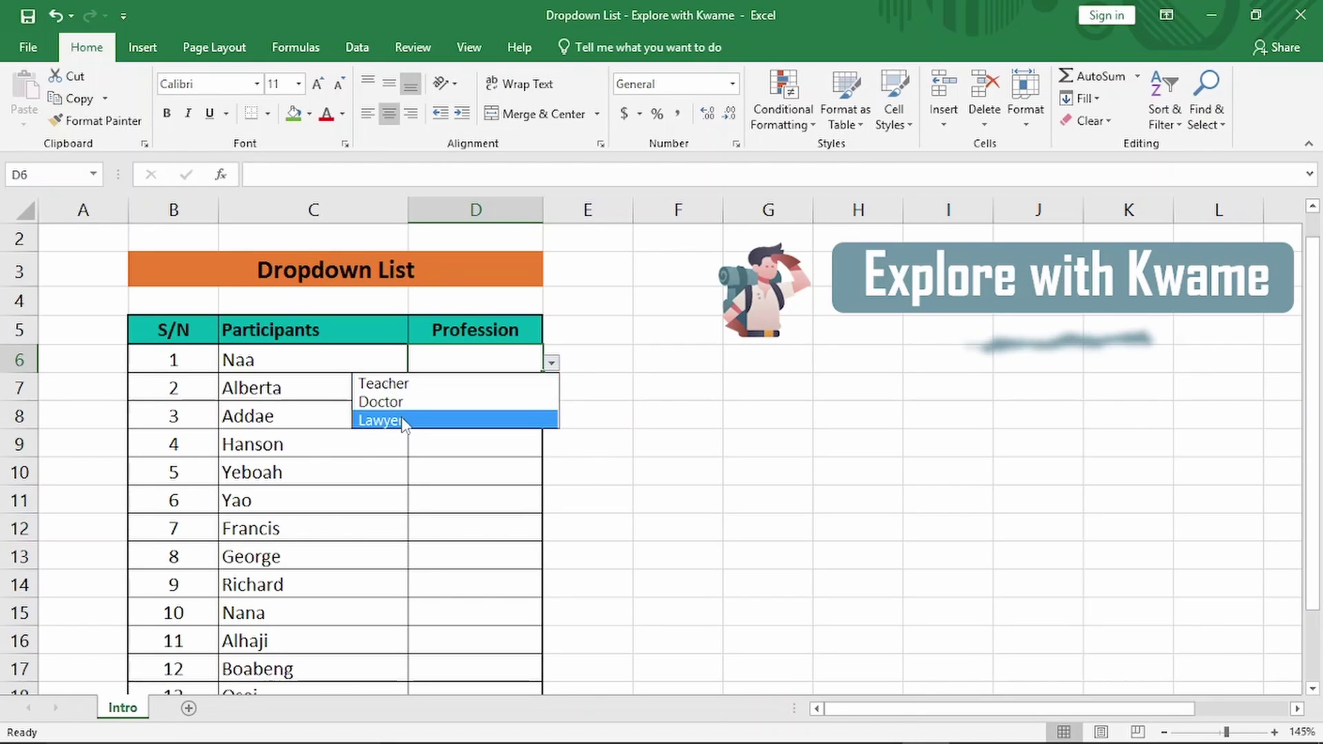
click(438, 386)
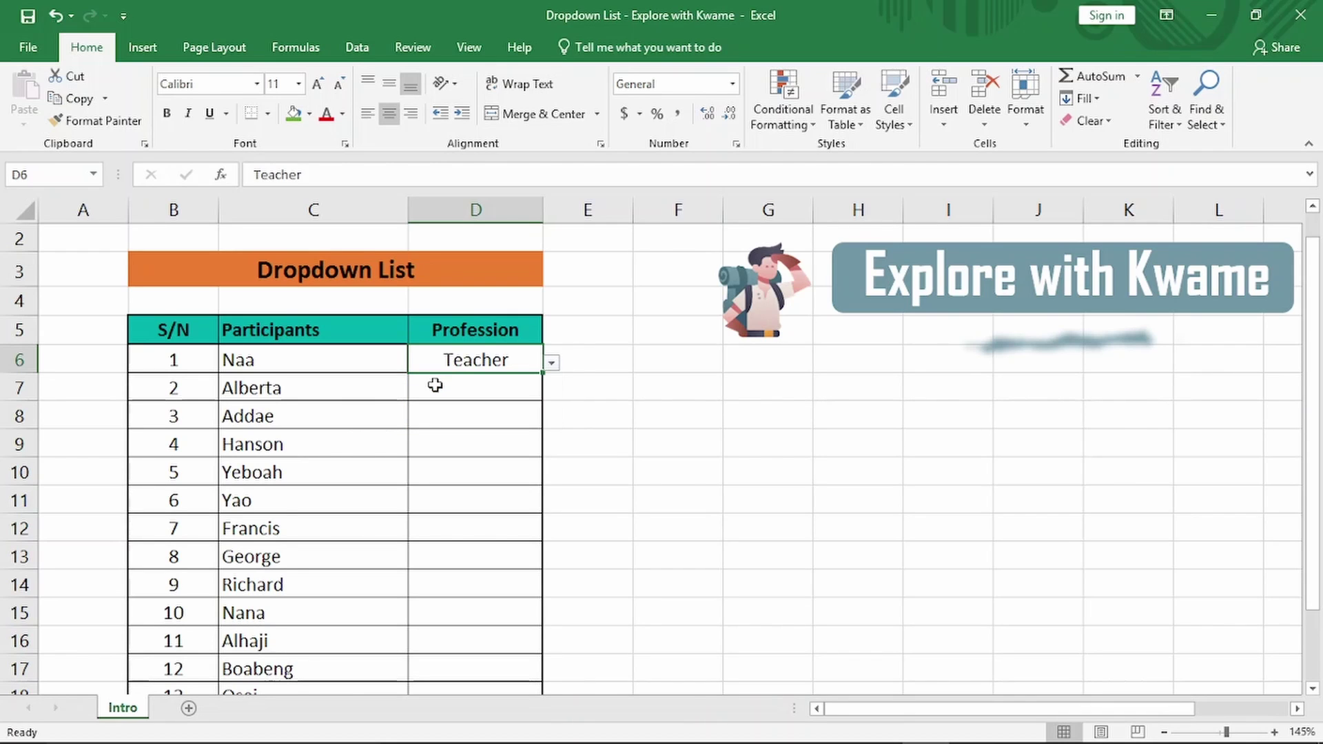
Step: Choose Doctor in cell D7 and Lawyer in cell D8 from their Profession dropdowns
click(515, 394)
click(552, 391)
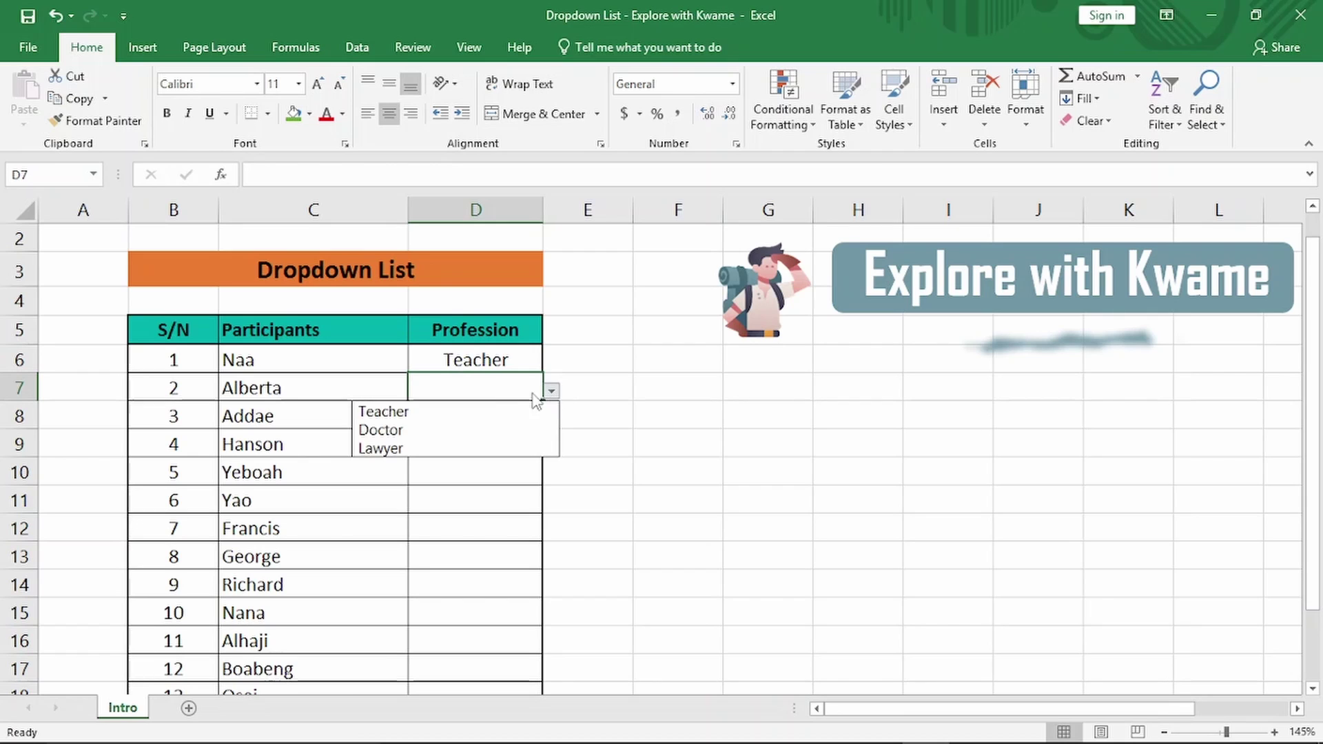
click(505, 430)
click(507, 420)
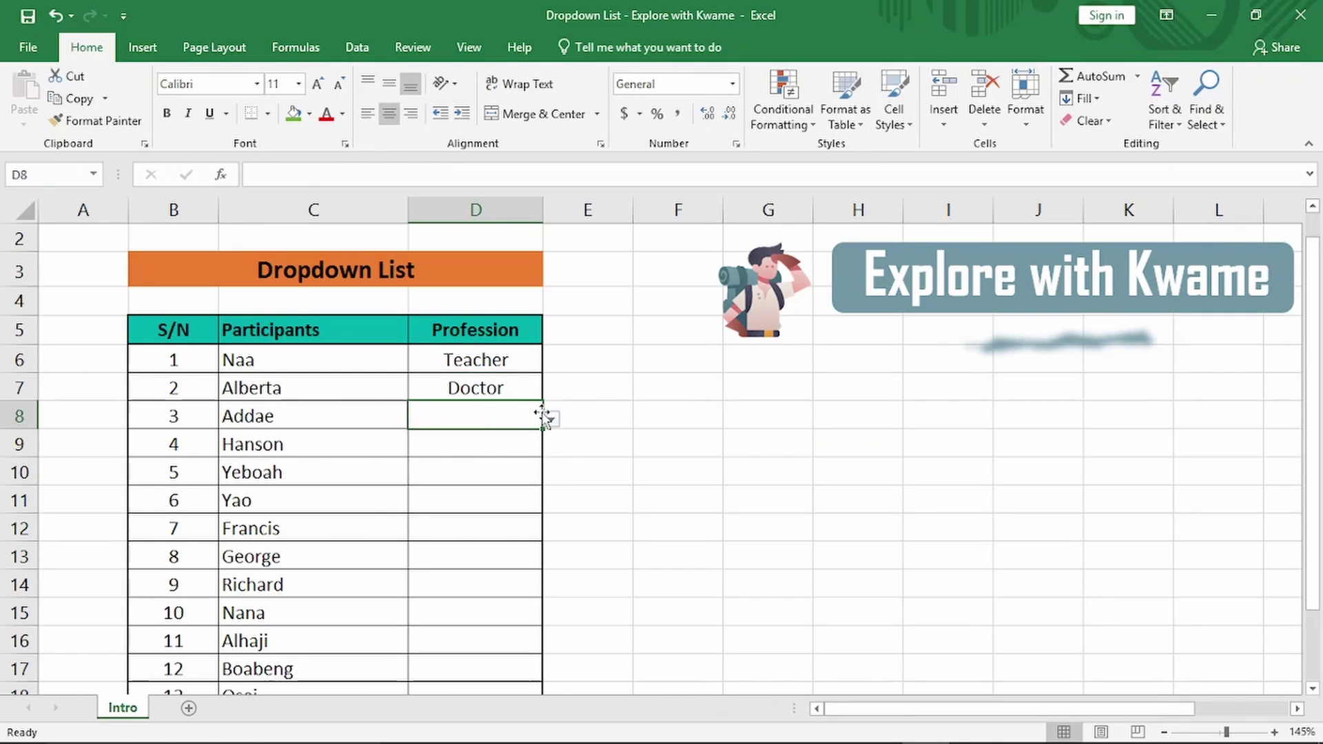
click(551, 420)
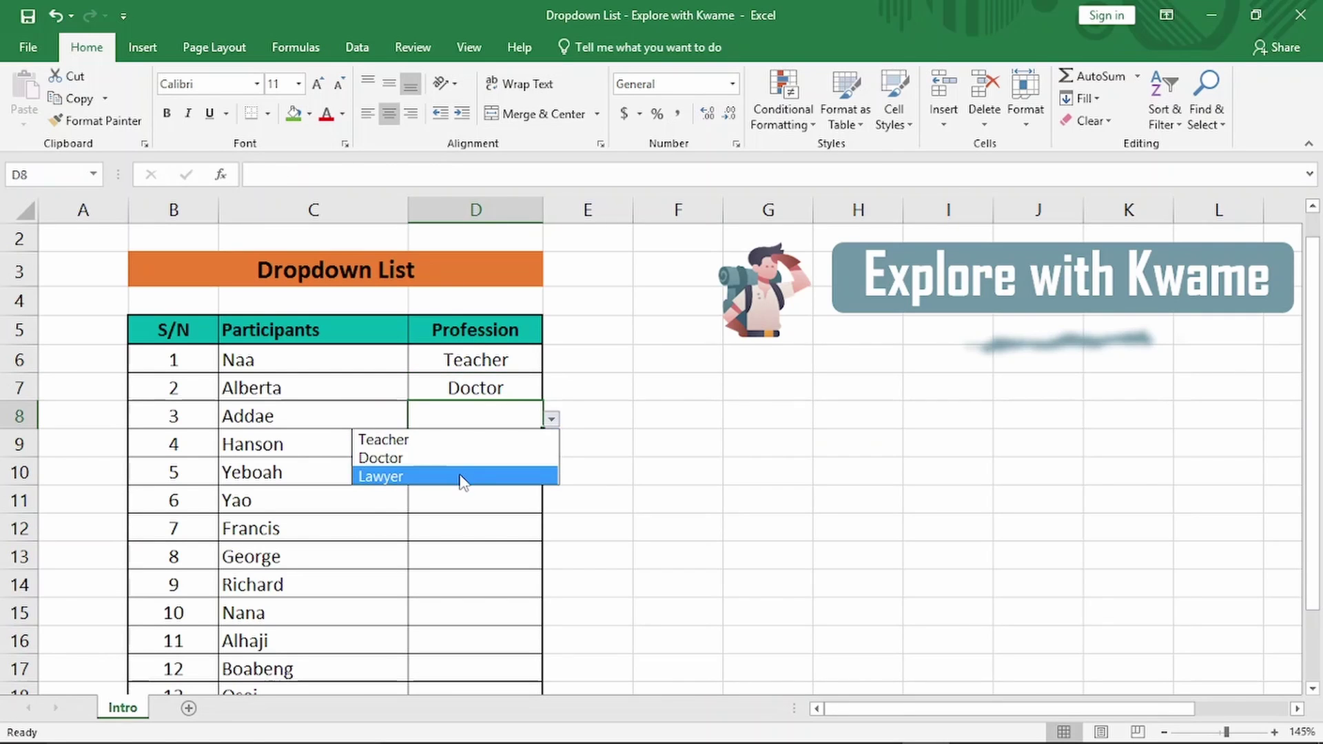
click(463, 476)
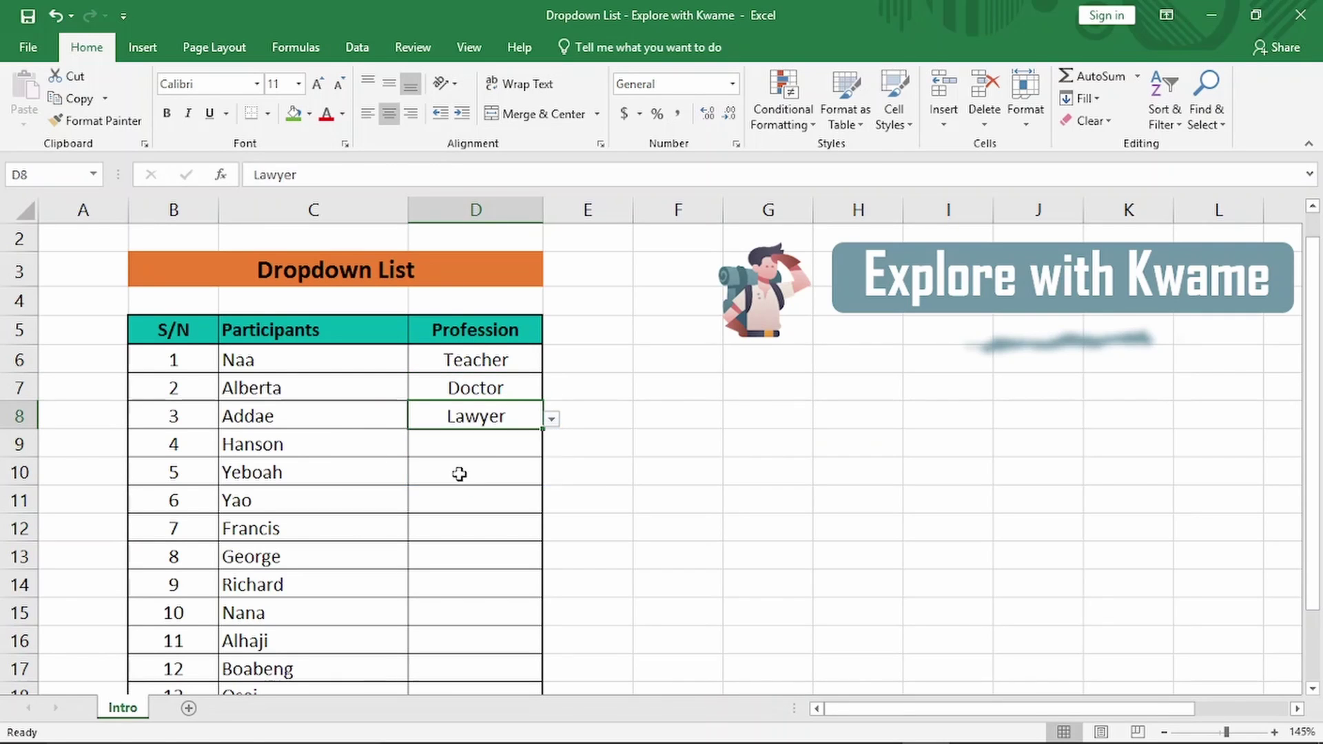
Step: Choose Teacher in cell D9 and Doctor in cell D10 from their Profession dropdowns
click(493, 446)
click(552, 448)
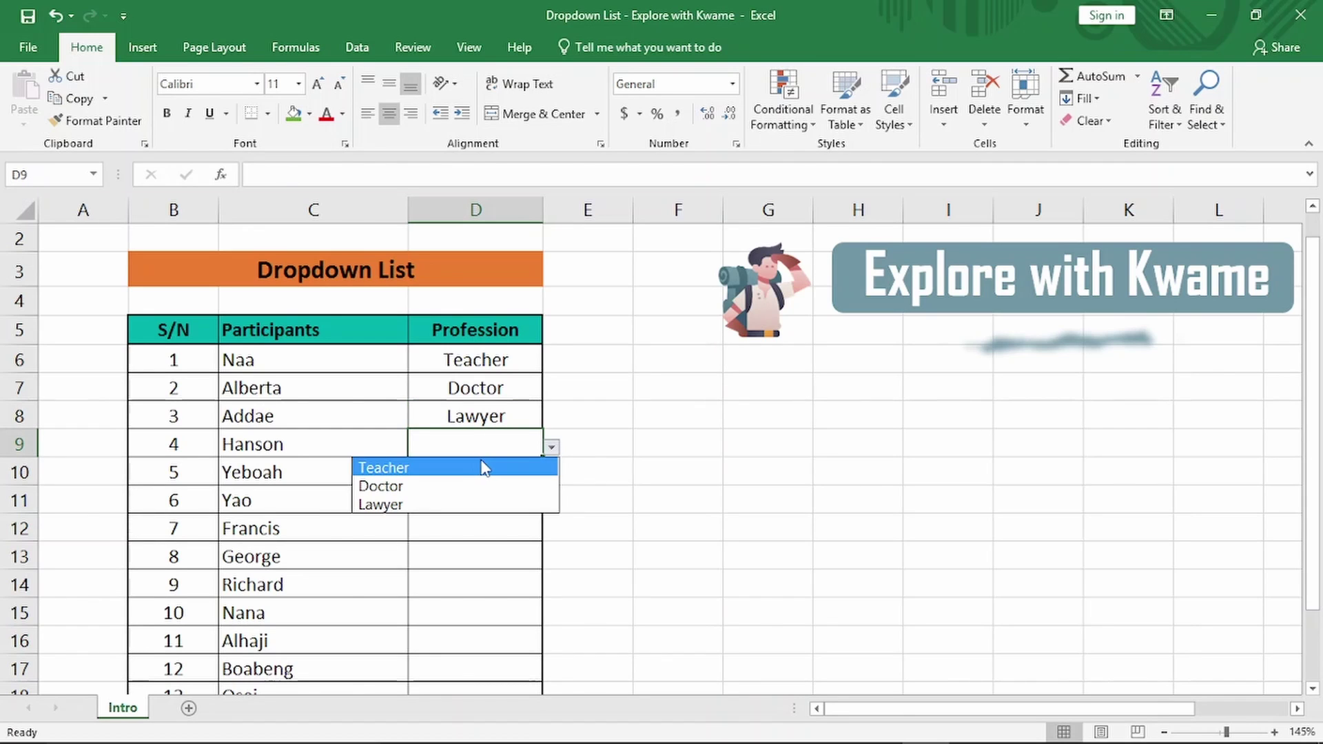
click(476, 469)
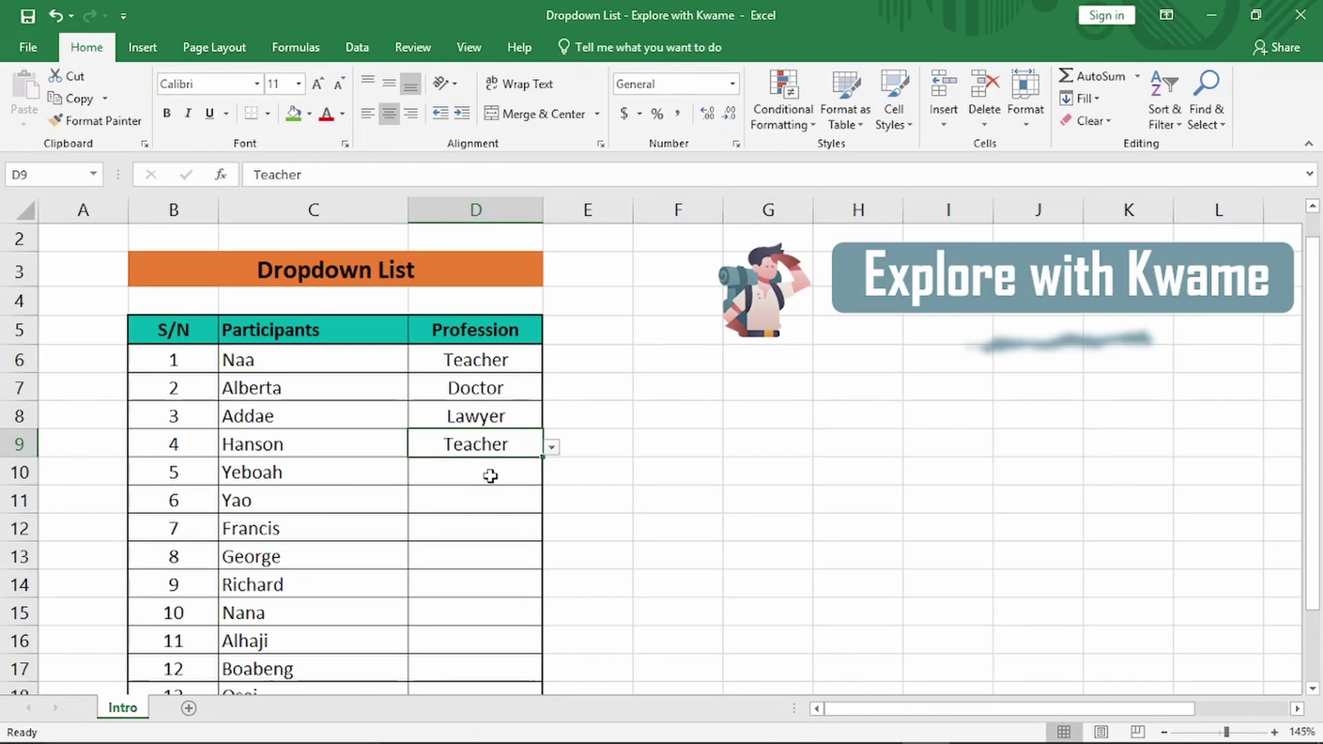
click(485, 477)
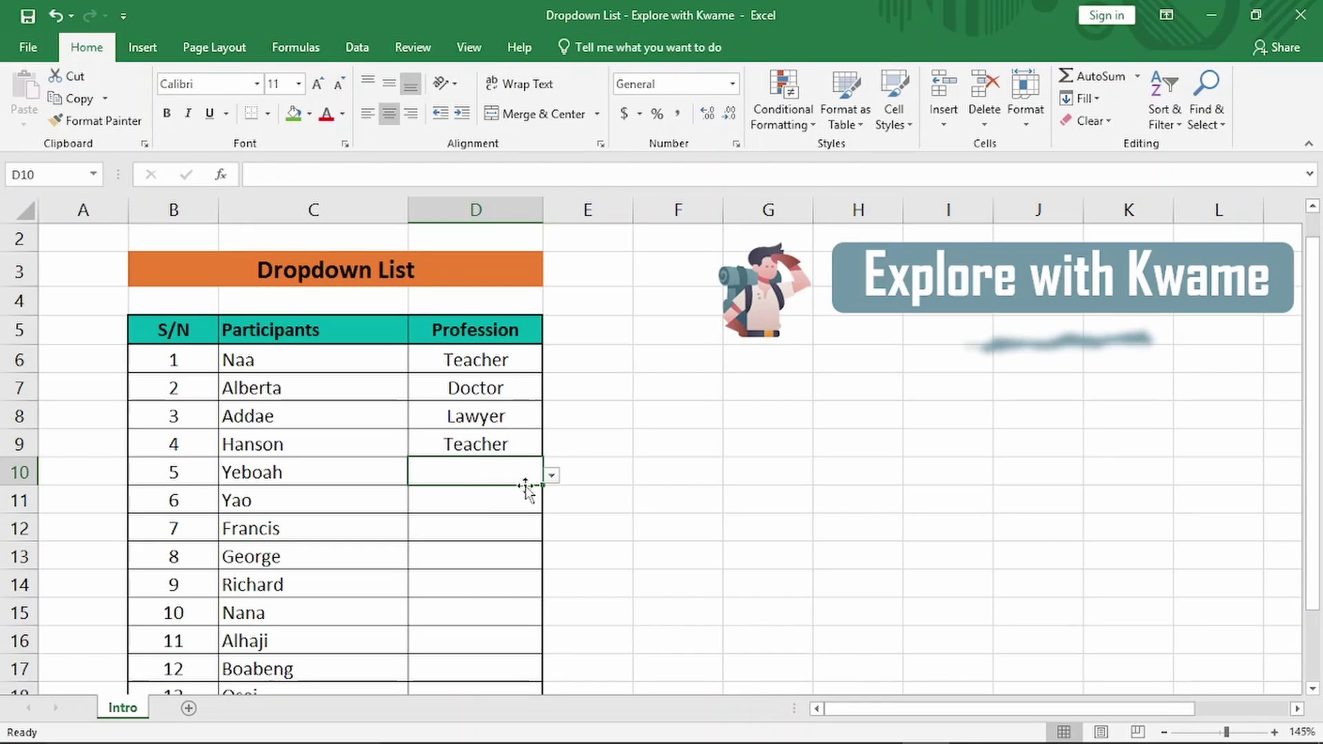
click(552, 476)
click(475, 512)
Step: Choose Doctor in cell D11 and Teacher in cell D12 from their Profession dropdowns
click(492, 505)
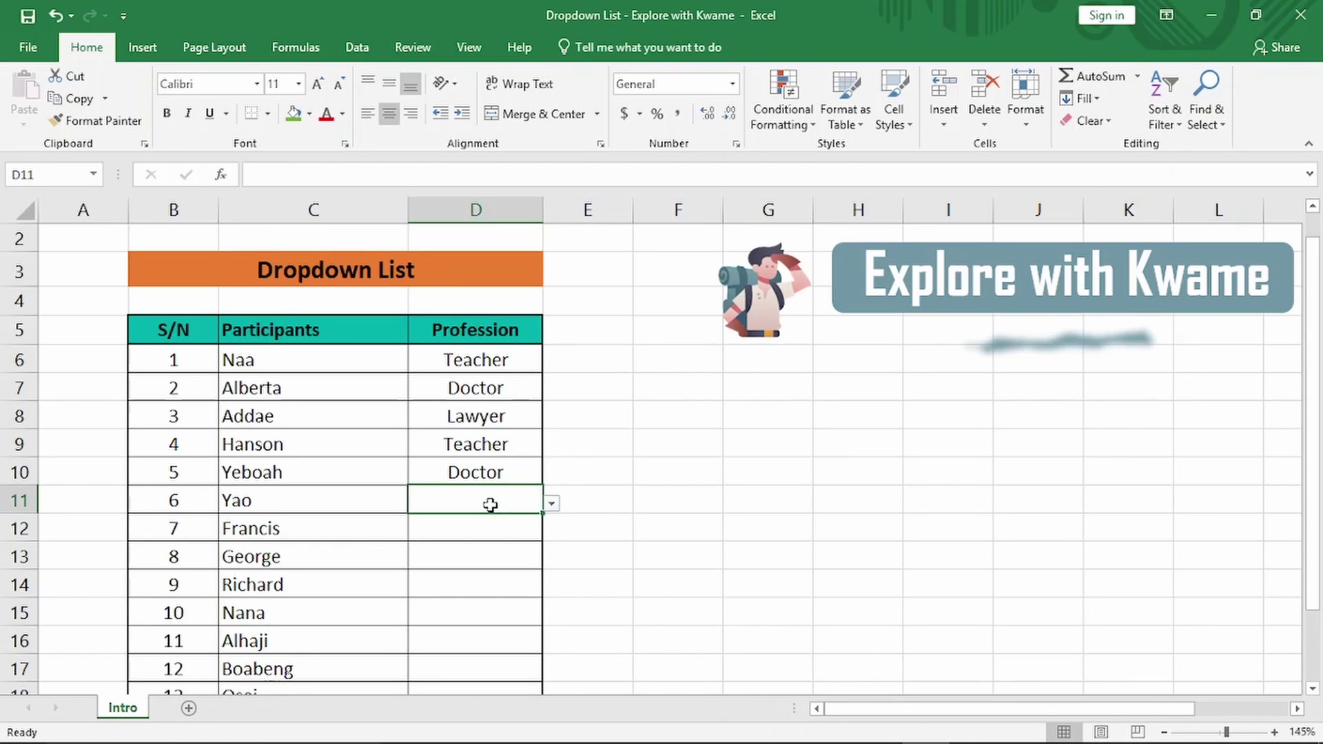
click(551, 505)
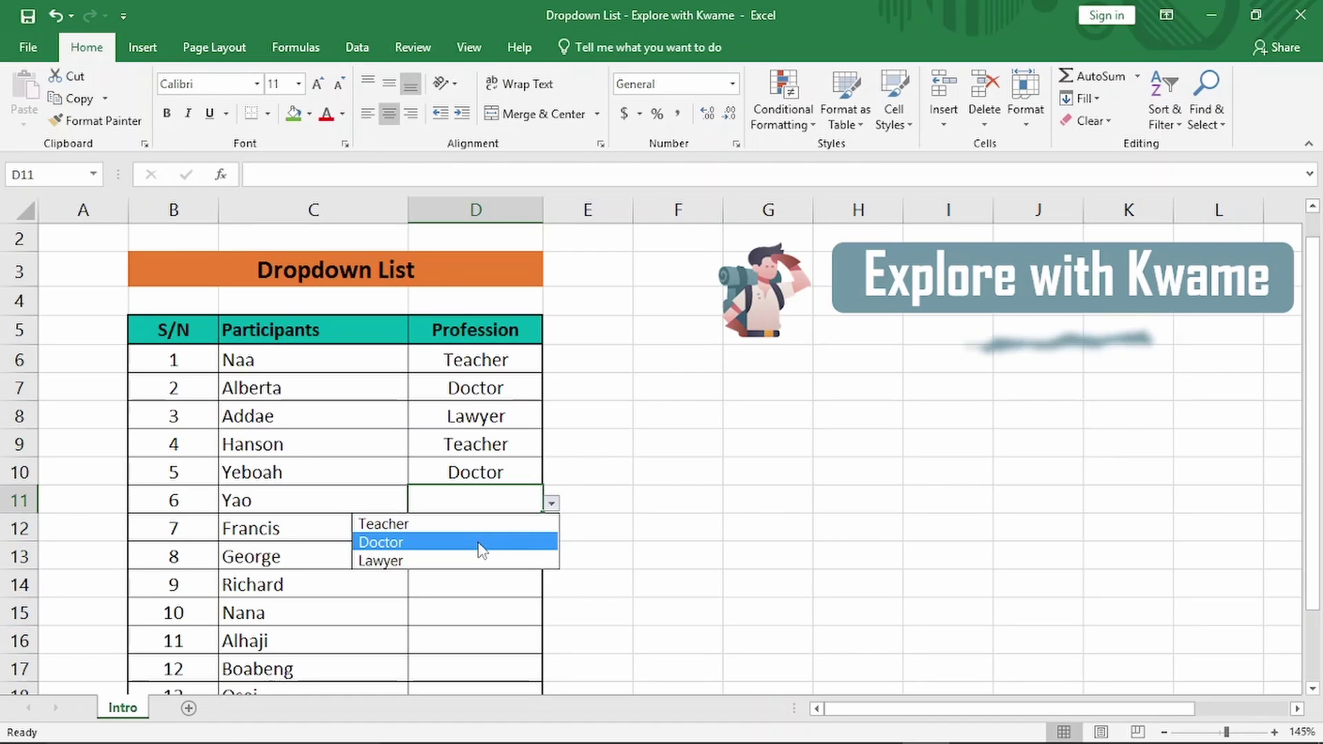
click(481, 545)
click(504, 527)
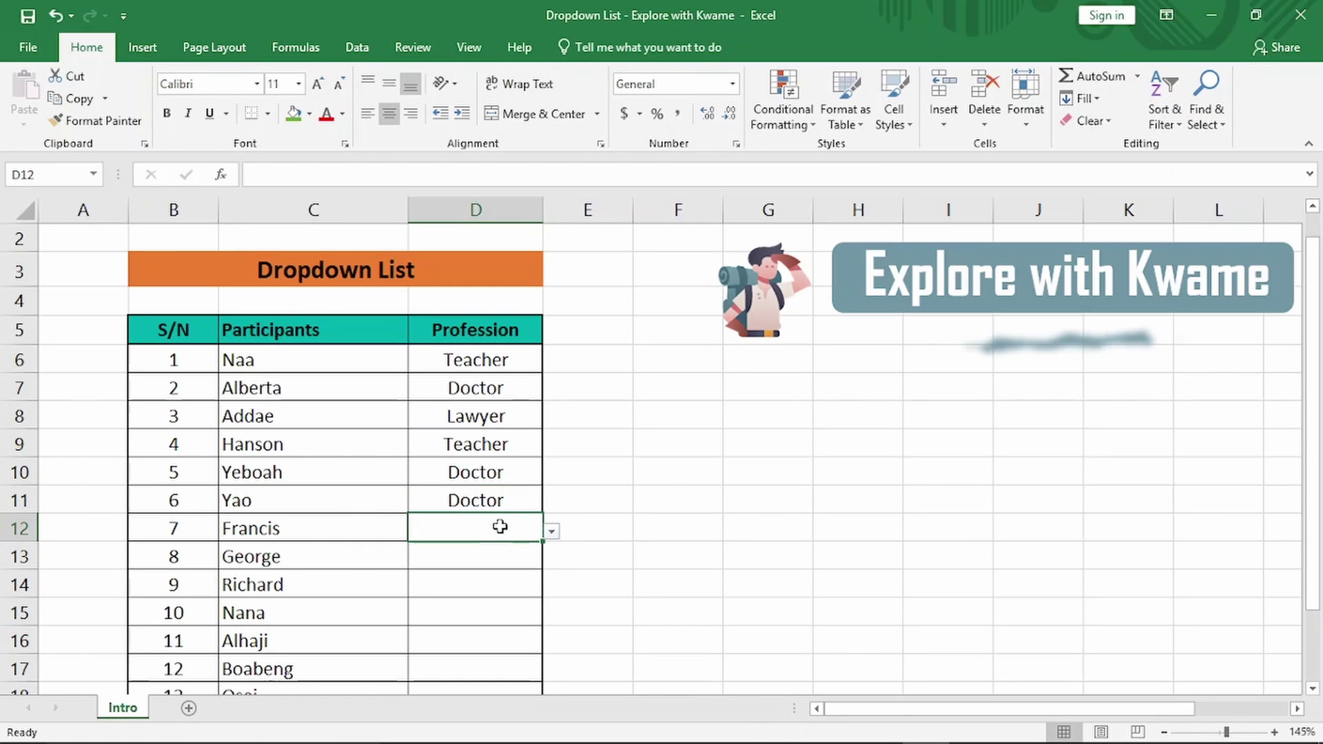
click(550, 531)
click(461, 553)
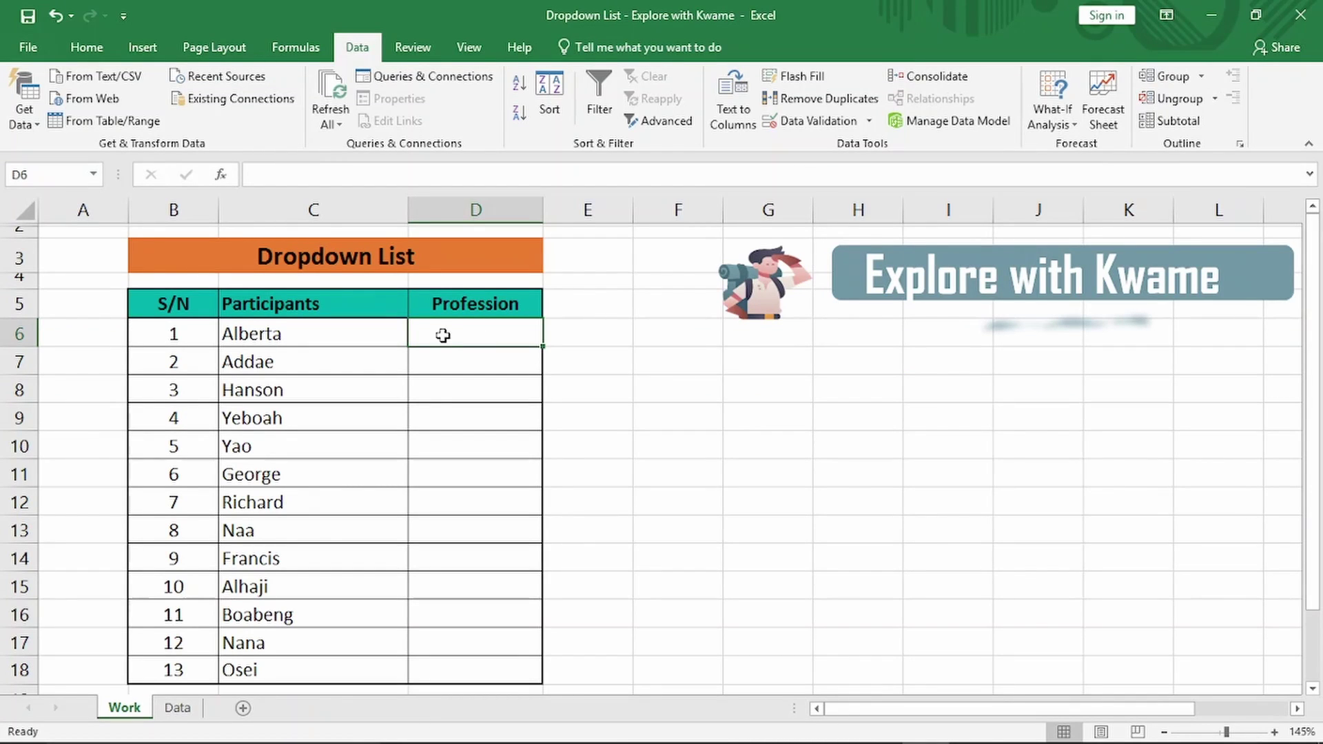
Step: Open Data Validation for the empty Profession cells D6:D18 on the Work sheet and set the allowed type to List
drag(456, 336, 452, 669)
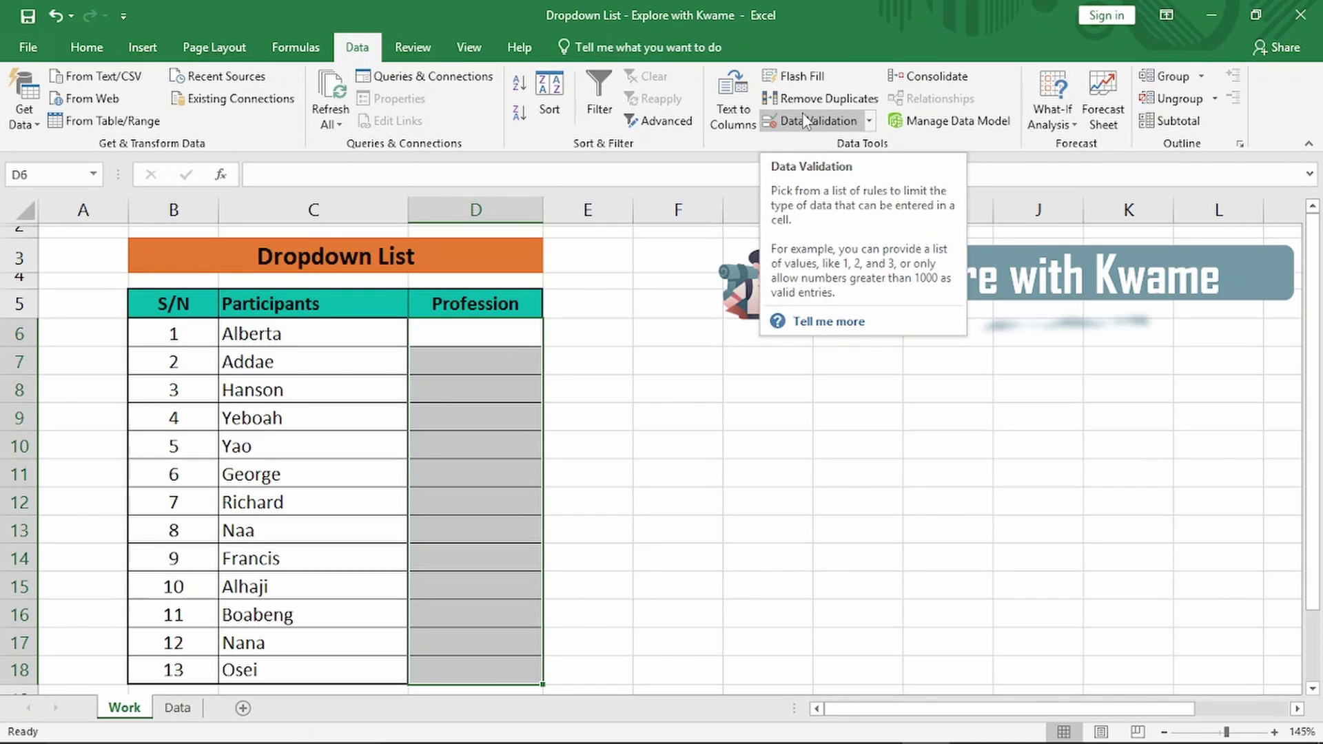
click(816, 124)
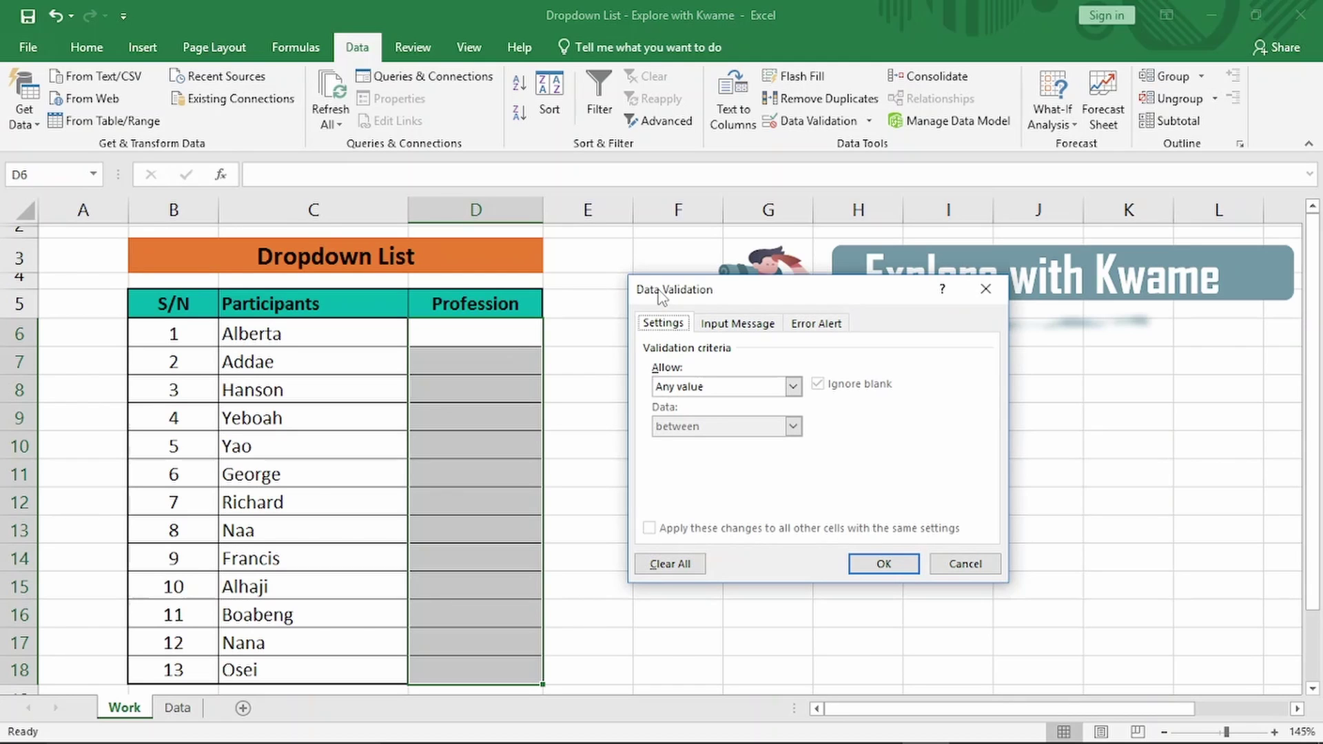
drag(660, 295, 634, 293)
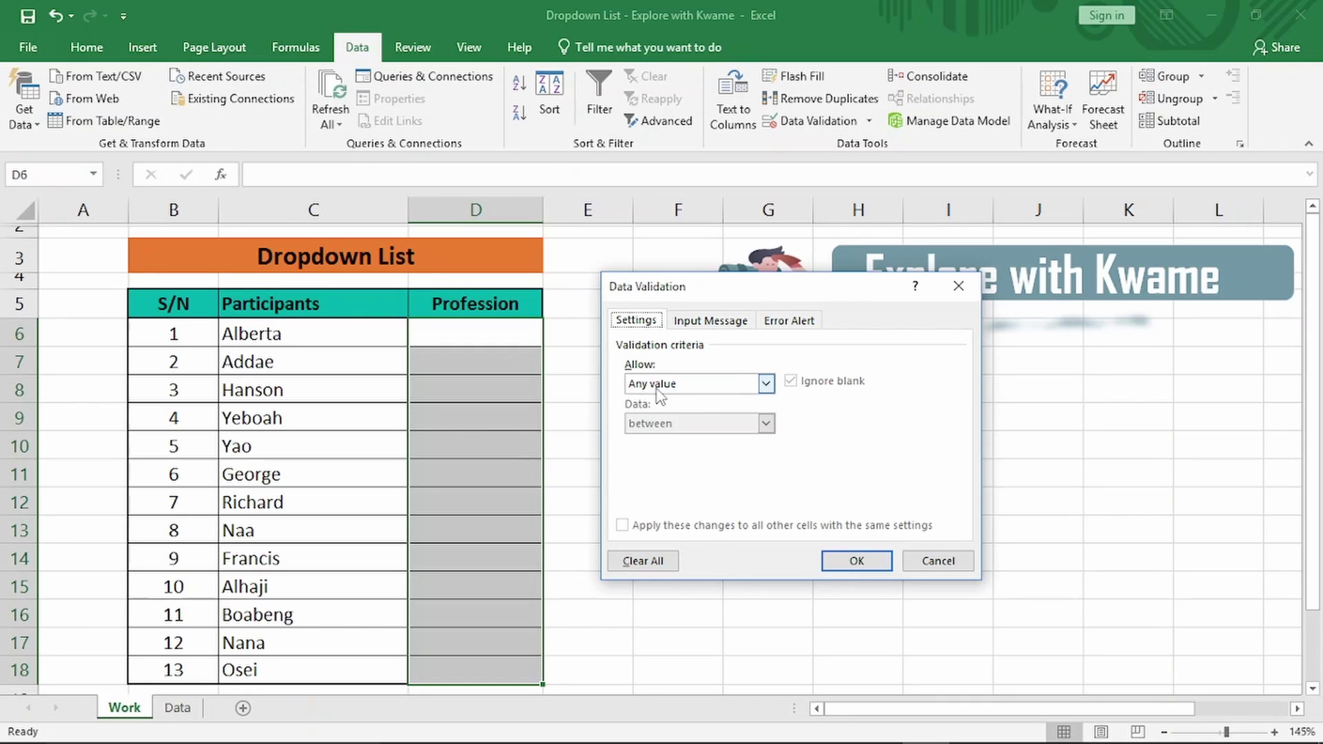
click(766, 385)
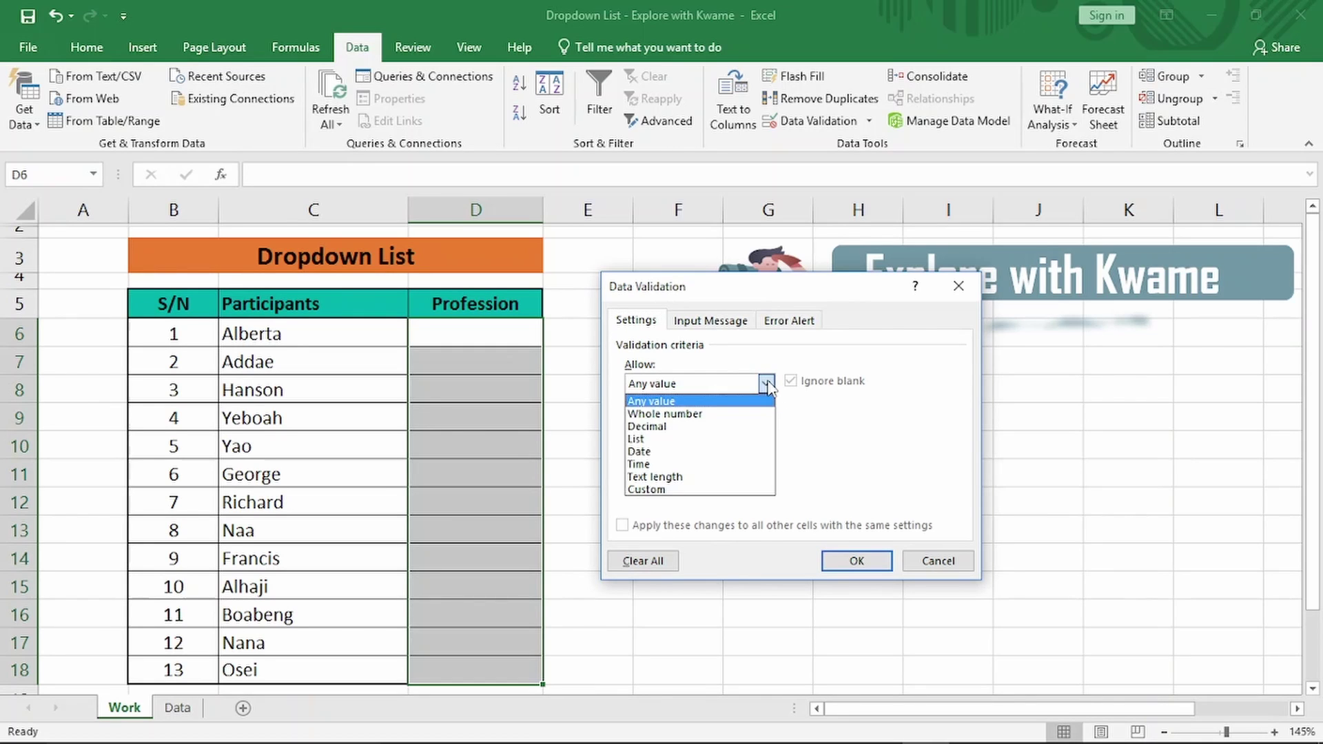
click(679, 440)
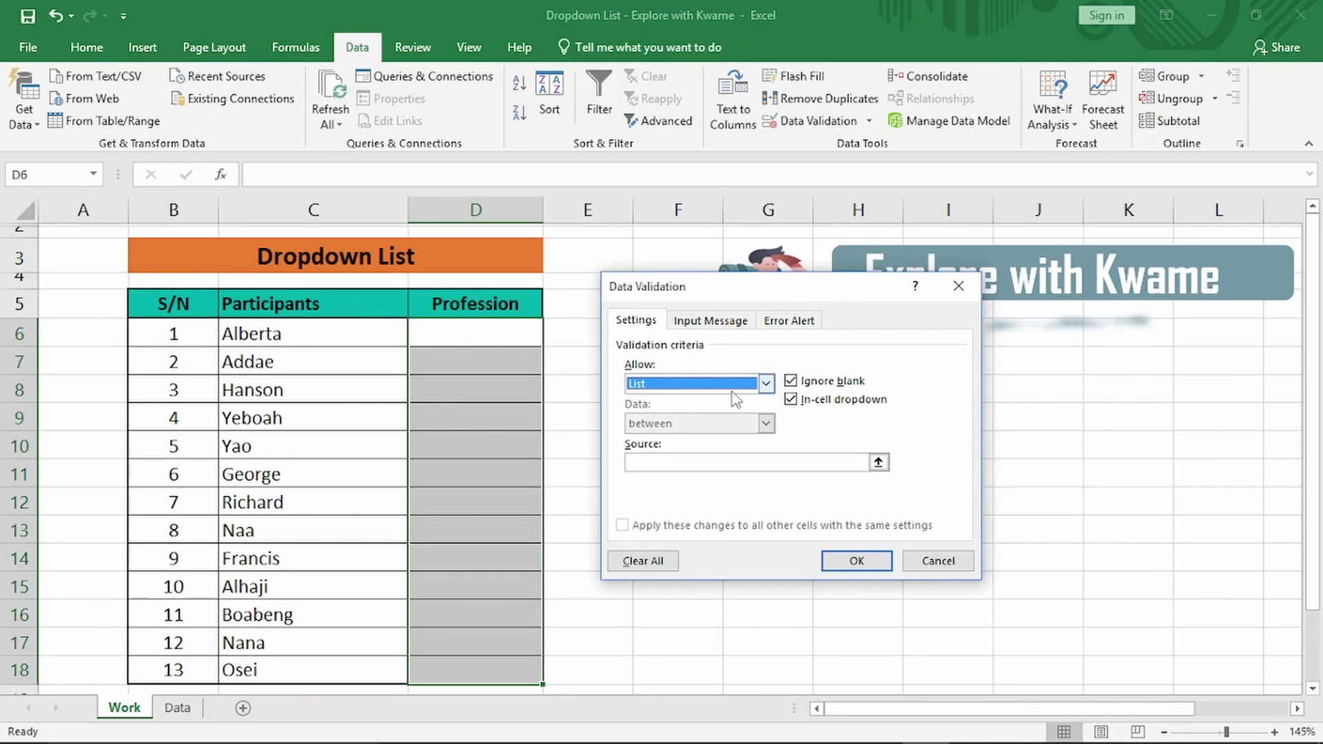
Step: Set the validation list's source to Teacher,Doctor,Lawyer and apply it to the selected Profession cells
click(694, 463)
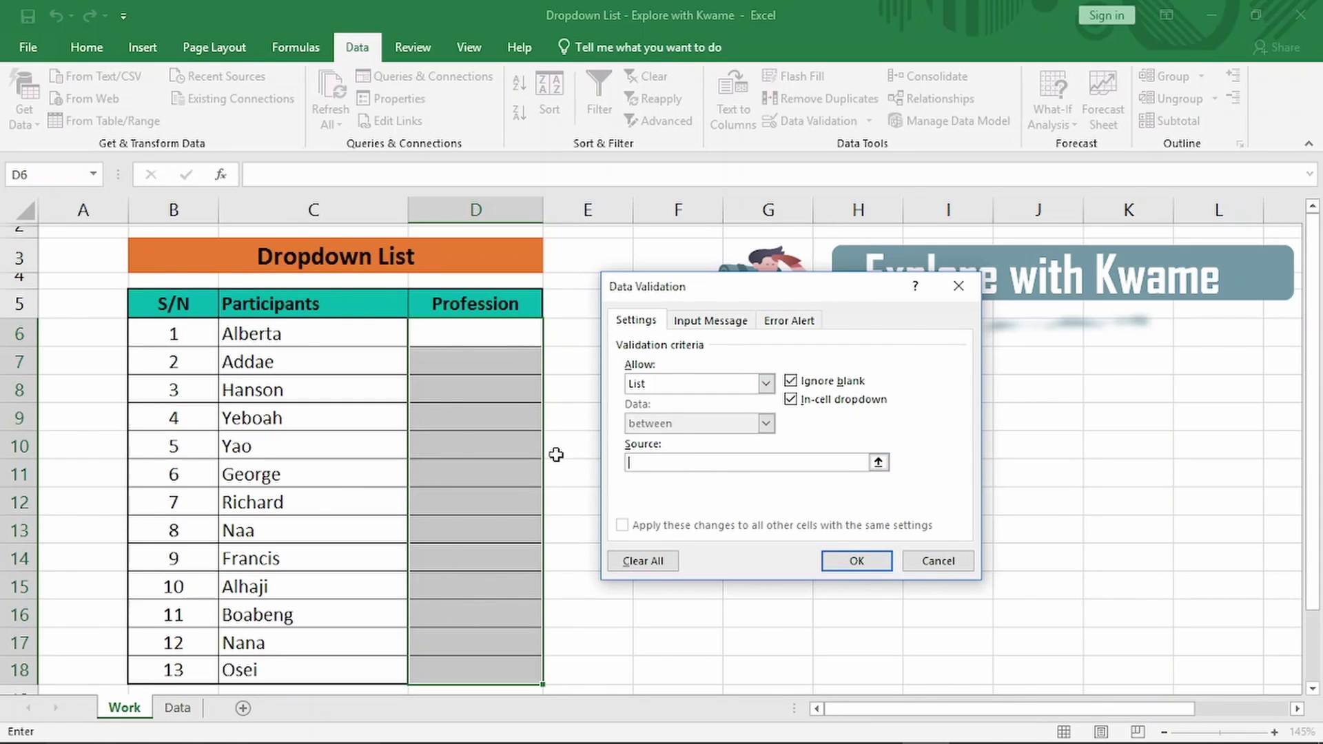
drag(755, 295, 727, 286)
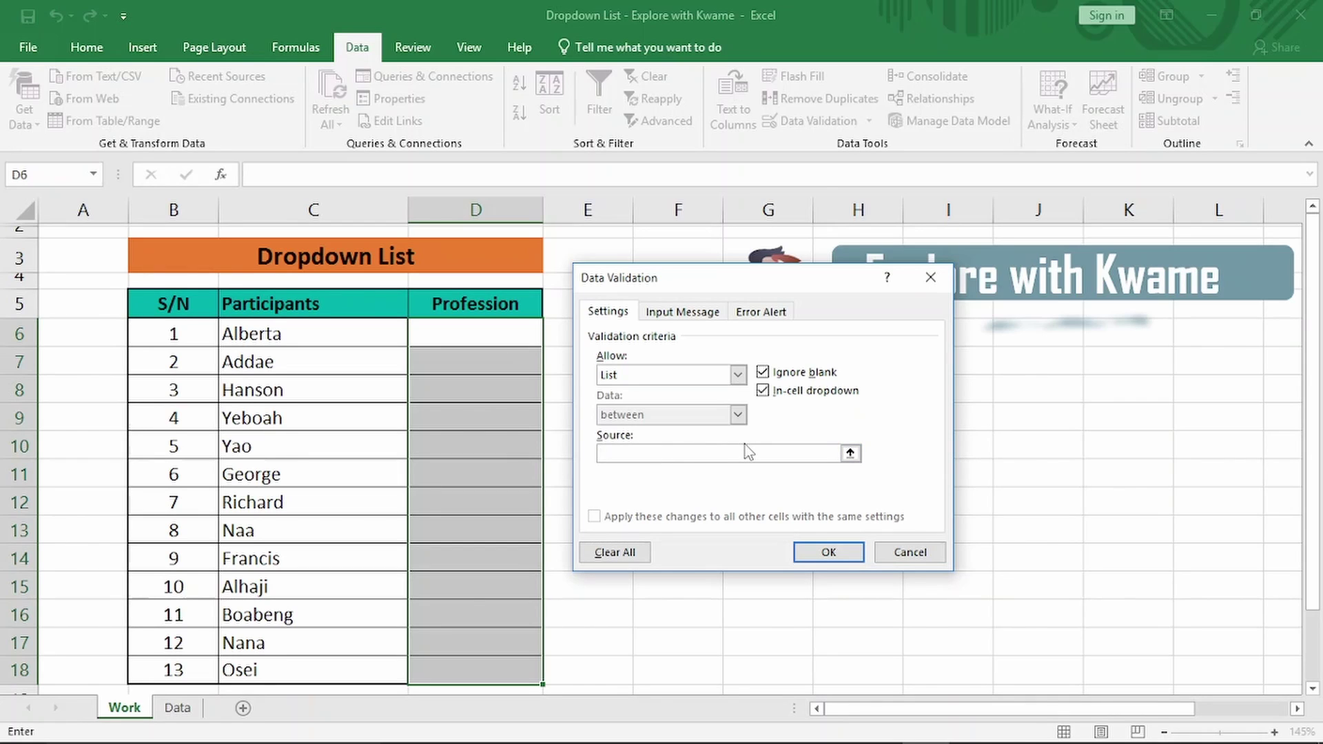
text(L)
key(BackSpace)
text(Teacher,Doctor,Lawyer)
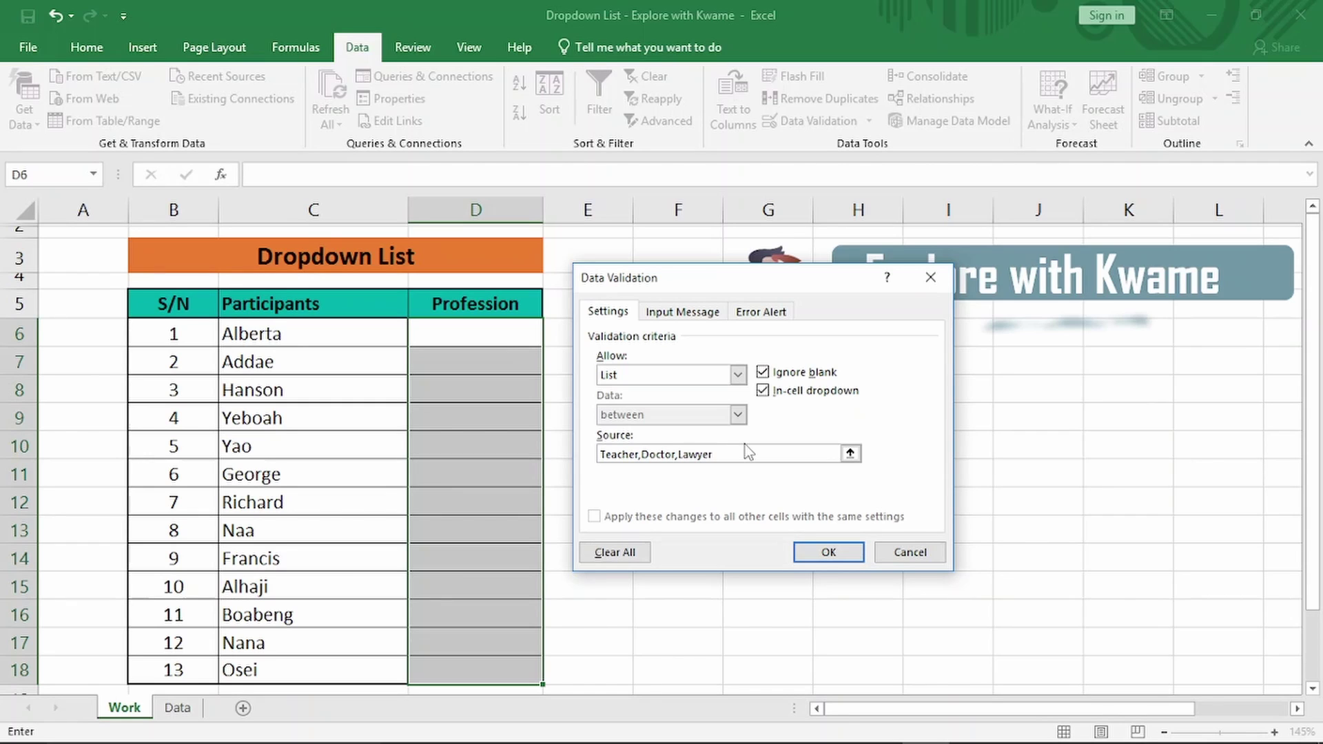
click(827, 548)
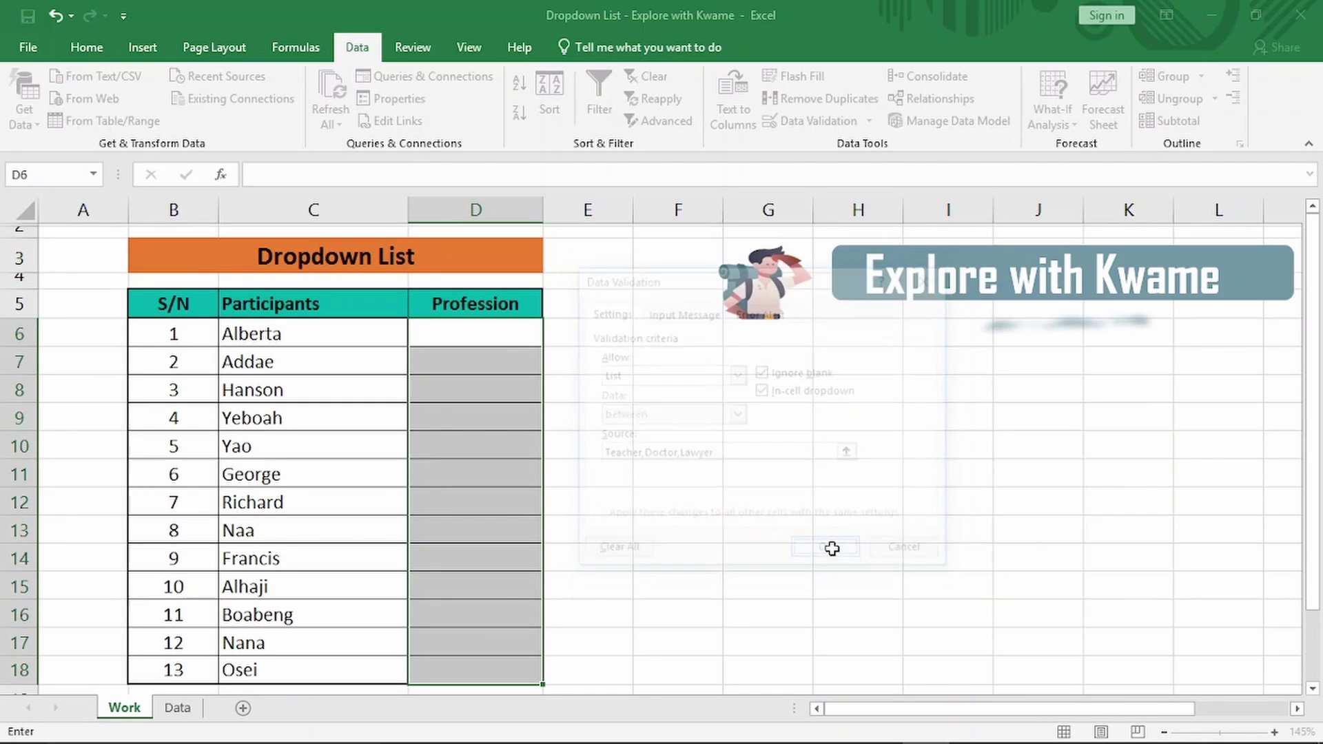
Step: Try the new dropdowns by choosing Teacher in cell D6 and Doctor in cell D7
click(492, 336)
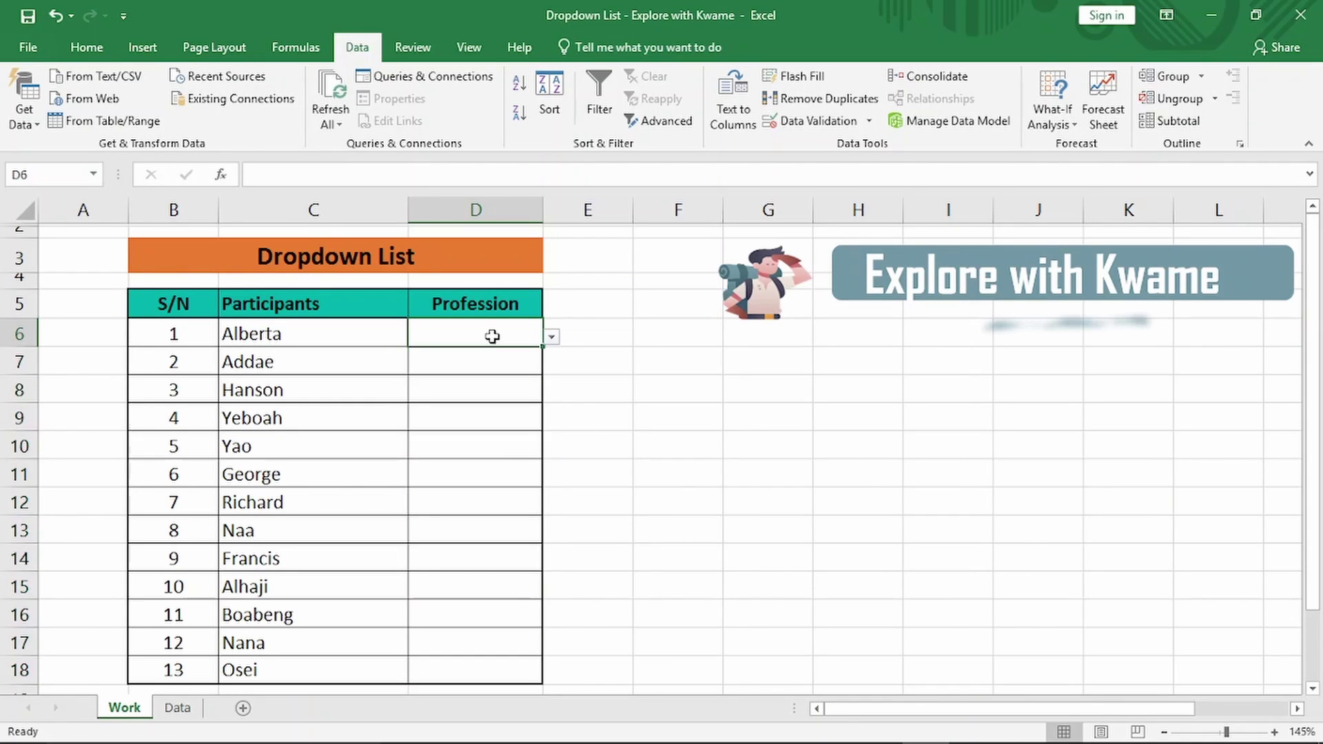
click(552, 339)
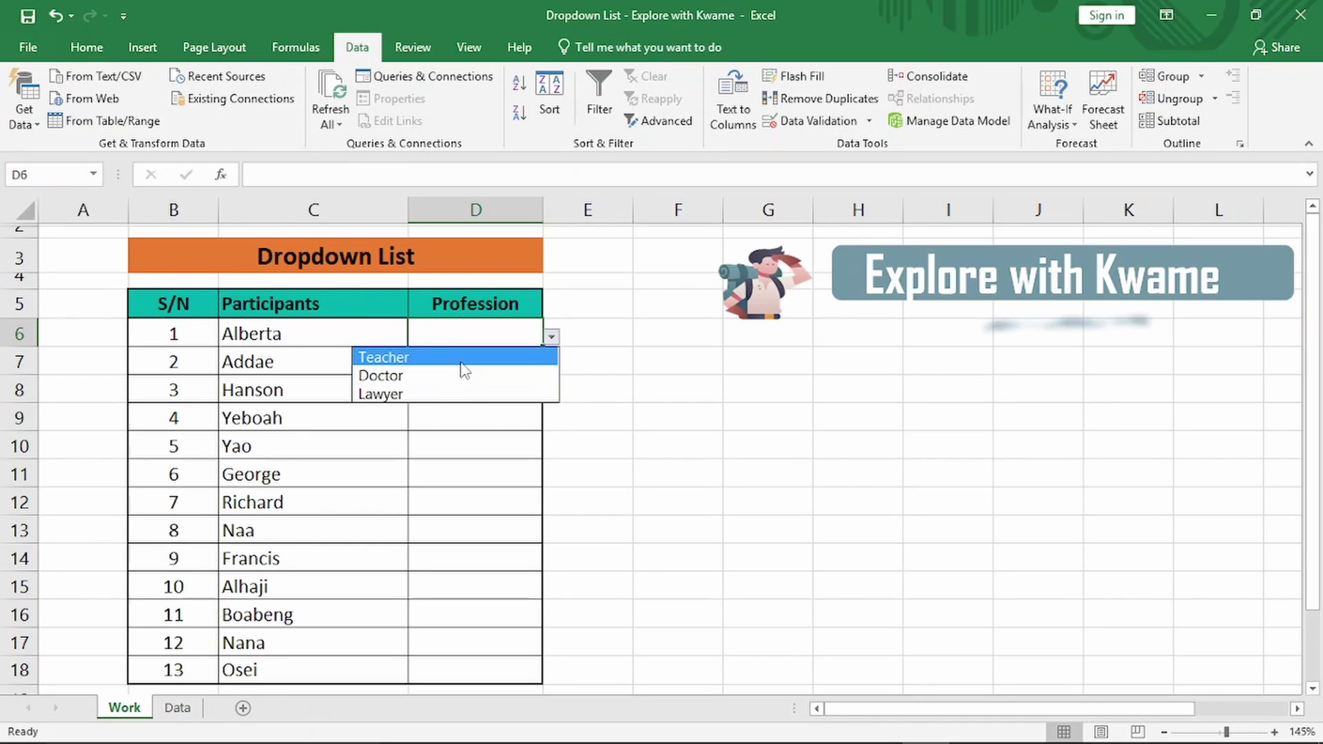
click(458, 358)
click(511, 360)
click(552, 365)
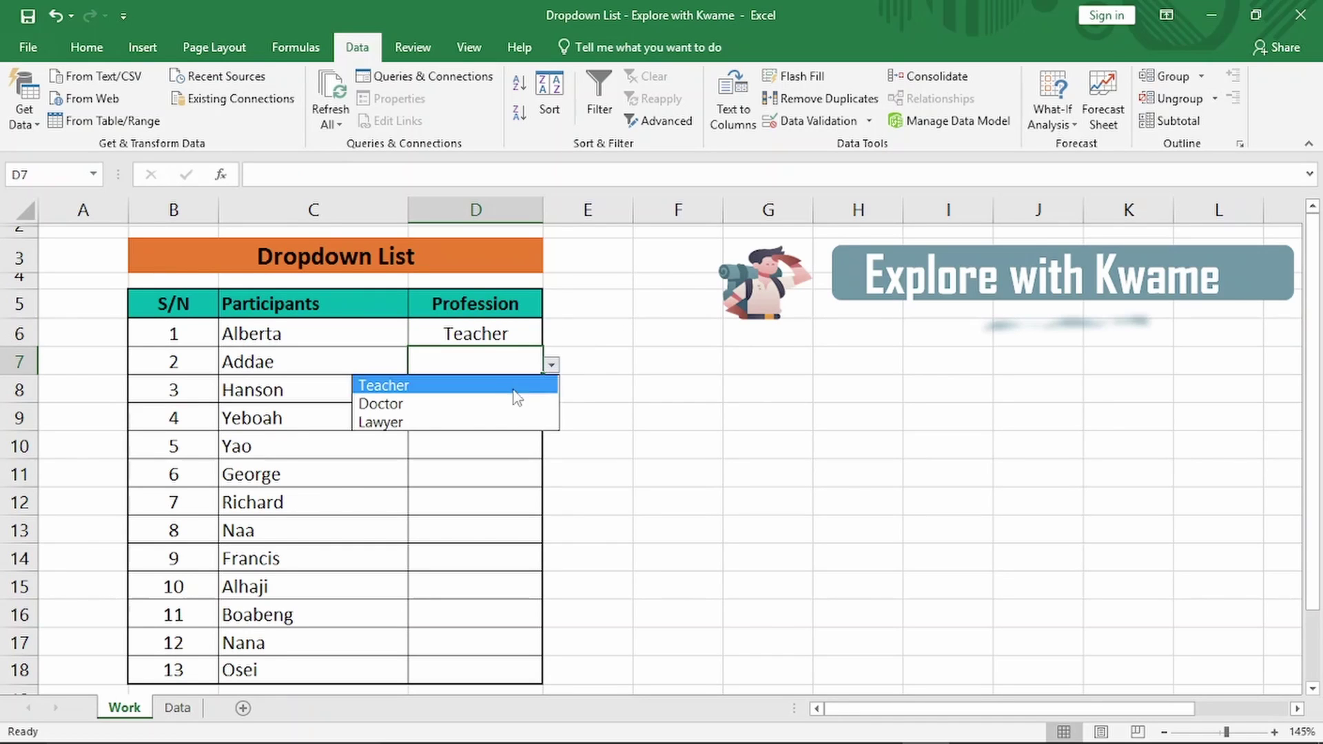
click(496, 405)
Step: Choose Lawyer from the dropdown in cell D8, and select the filled Profession cells D6:D8
click(507, 387)
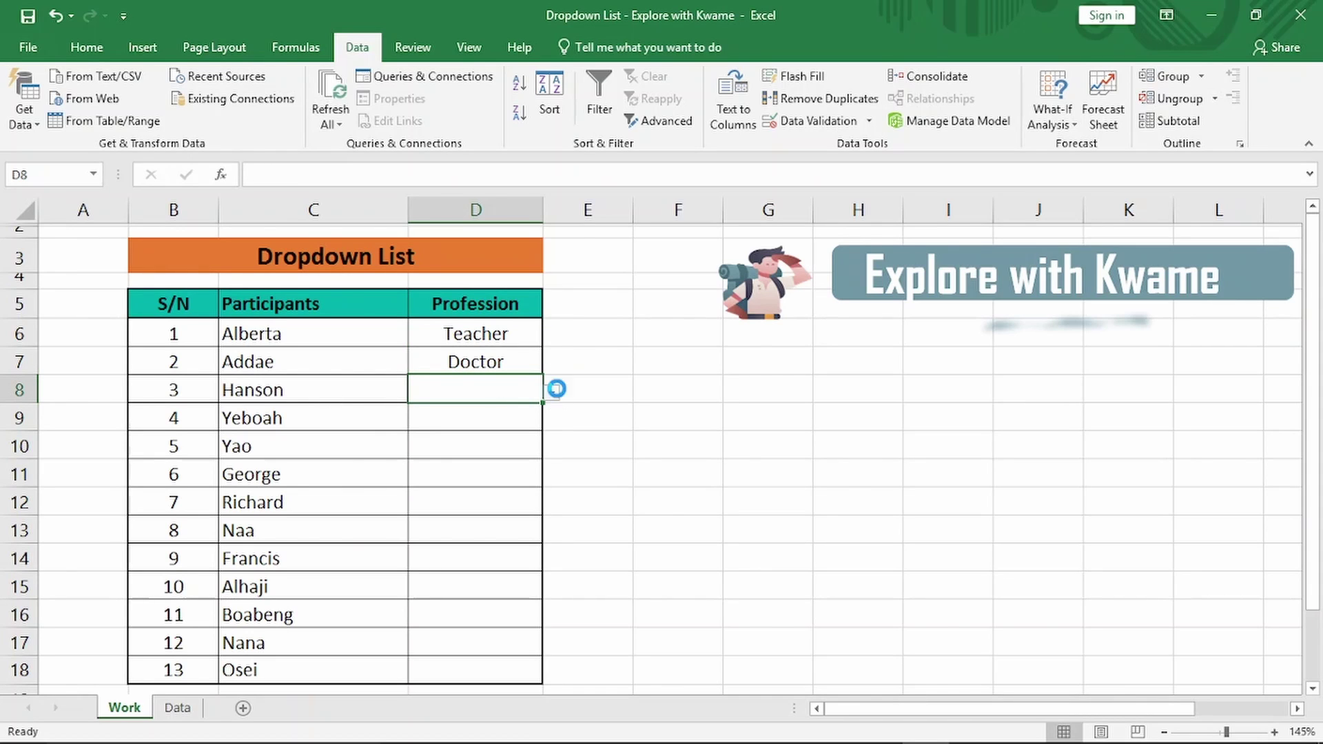
click(551, 394)
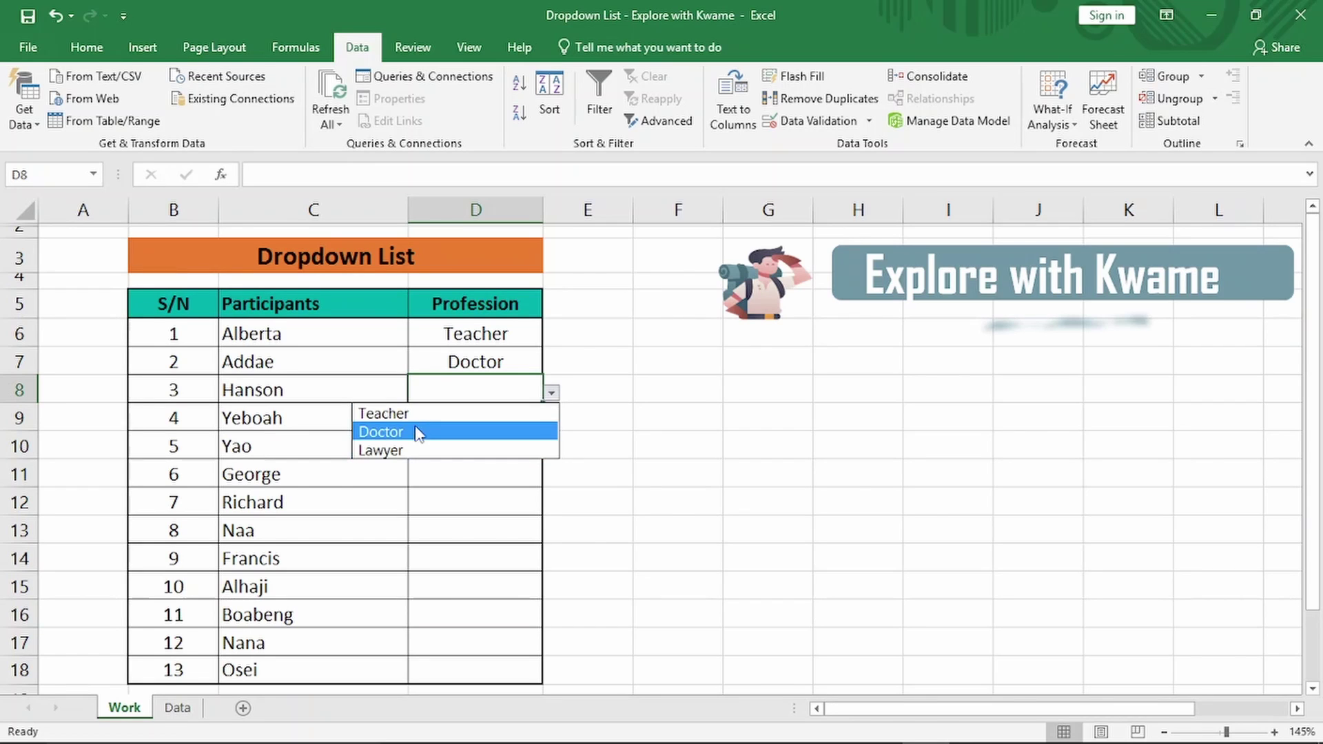
click(412, 449)
click(487, 425)
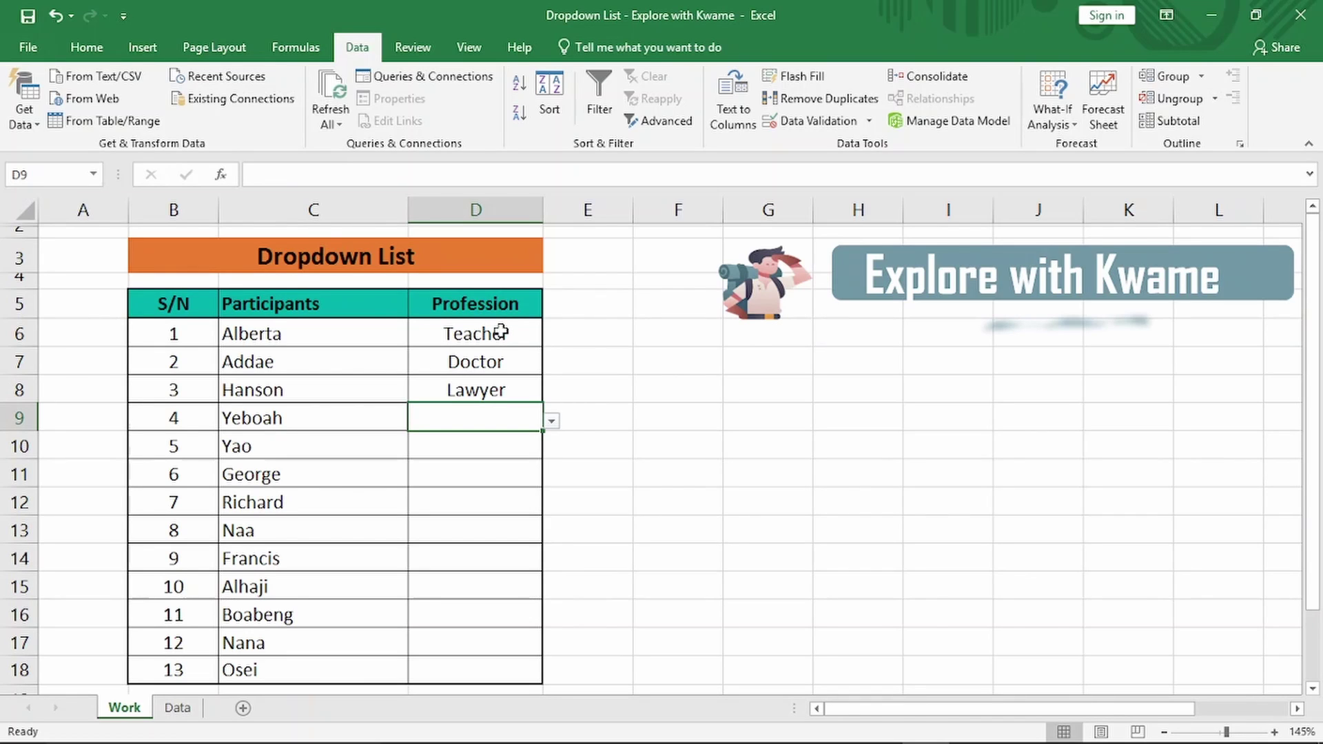
drag(501, 333, 504, 395)
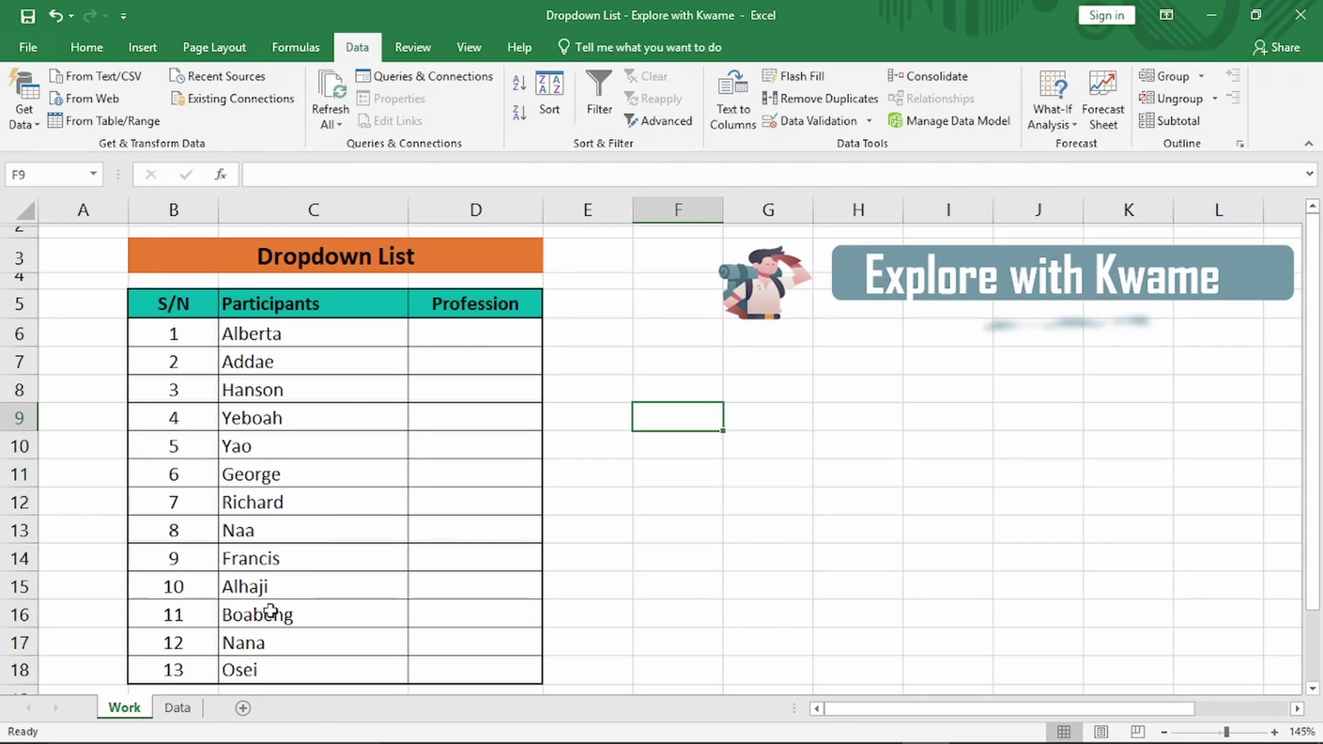
Step: On the Data sheet, enter Teacher, Doctor and Lawyer in cells C6:C8 under the Professions heading
click(178, 707)
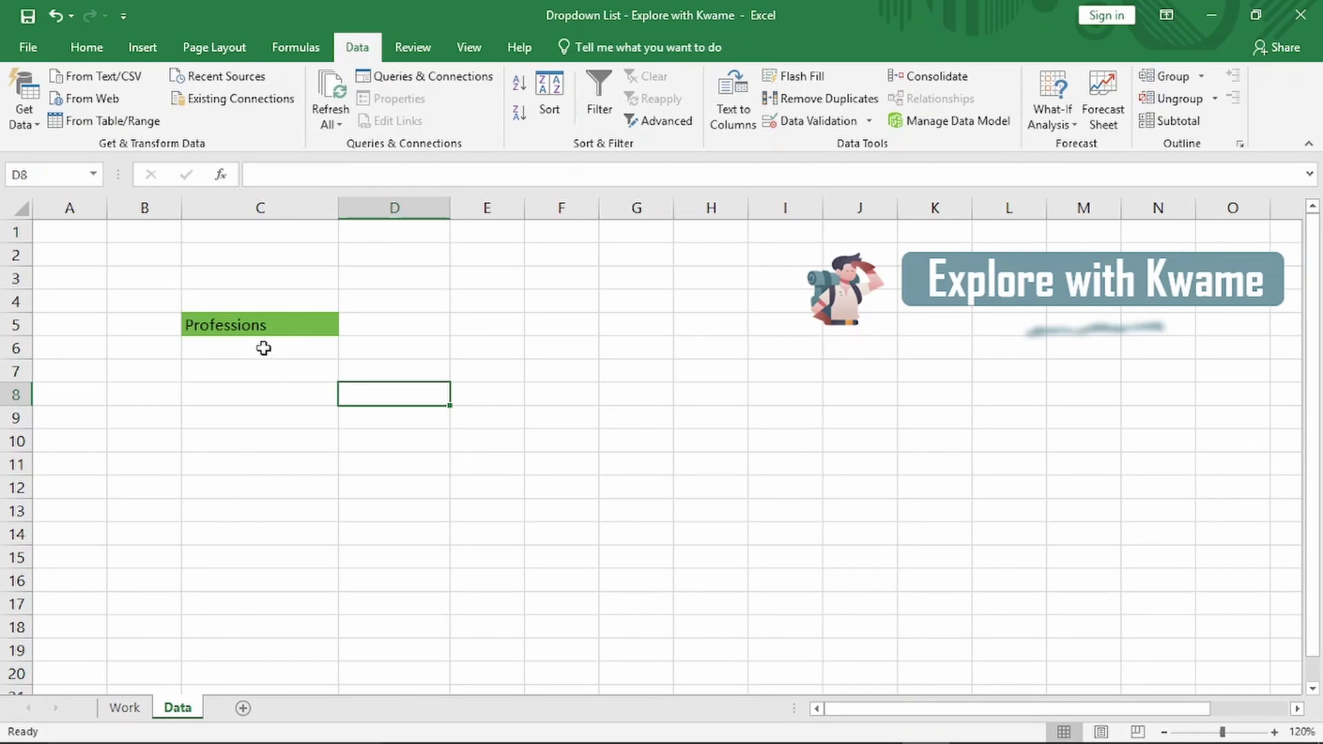
click(287, 347)
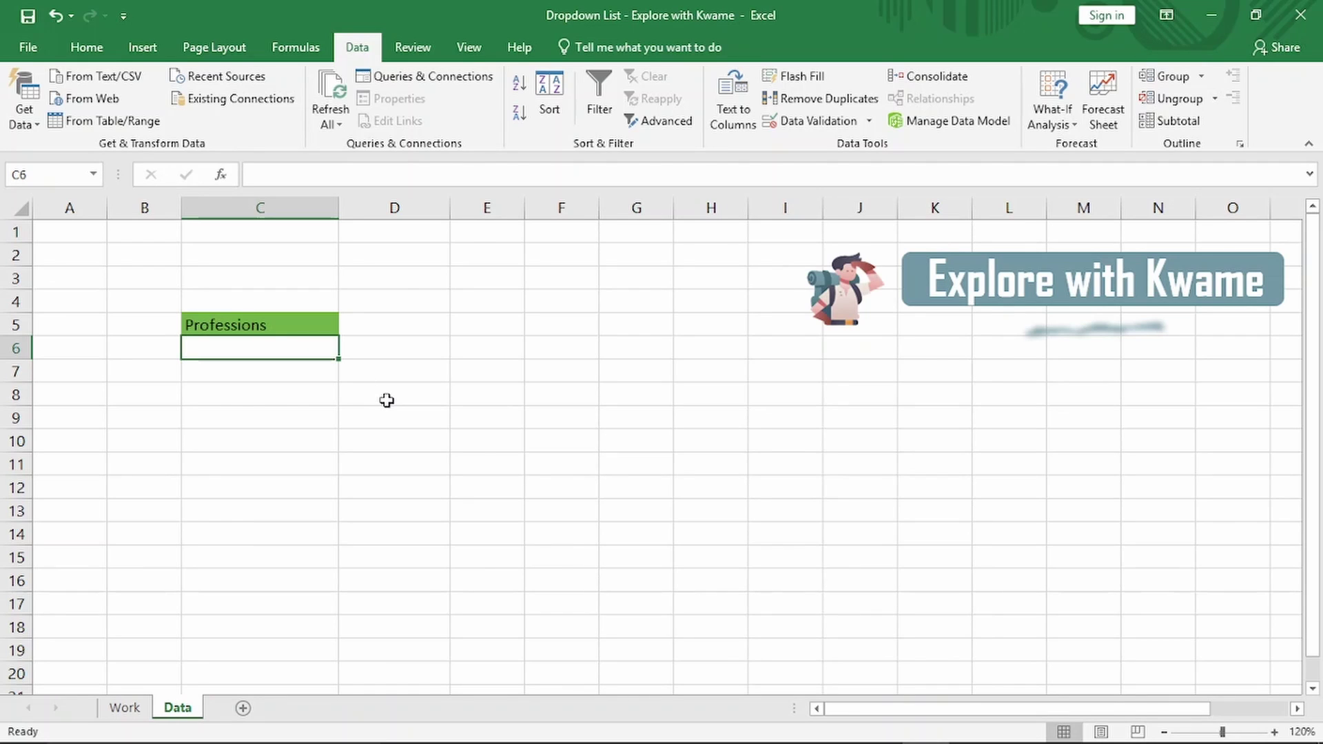
text(Teacher)
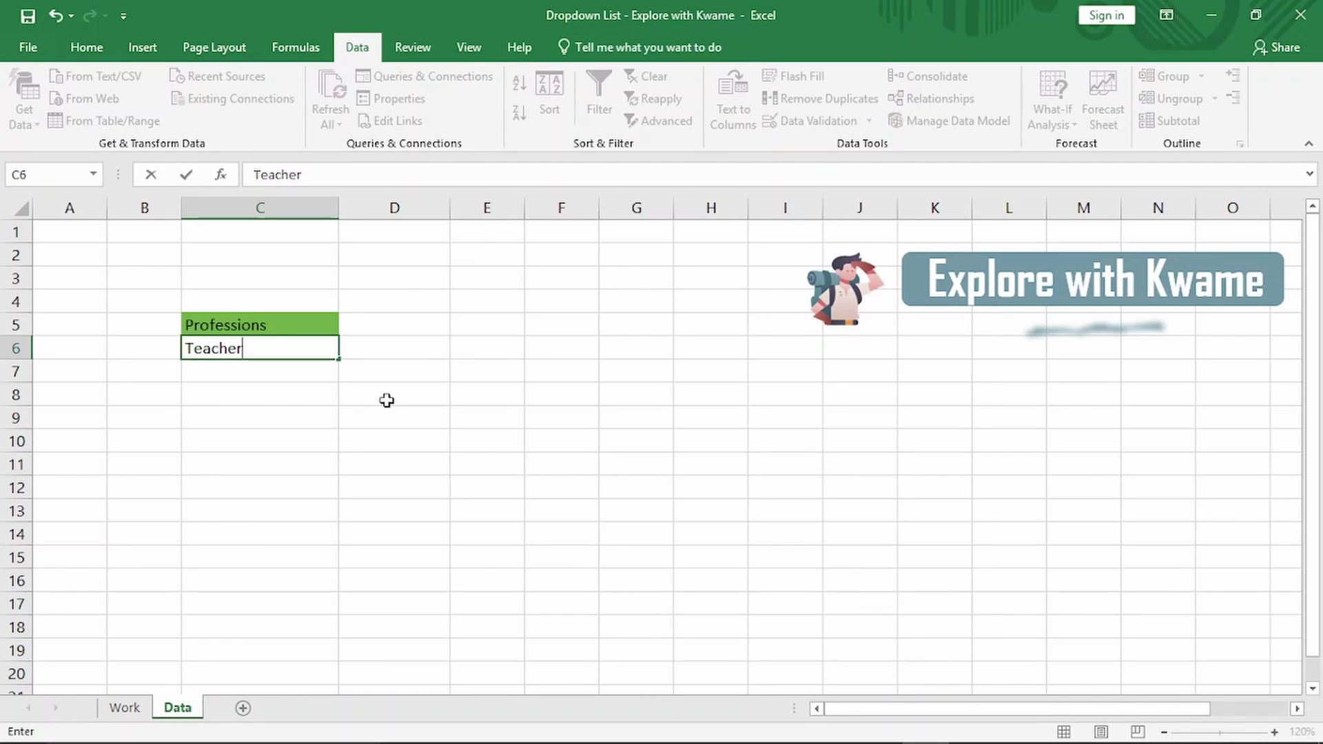
key(Return)
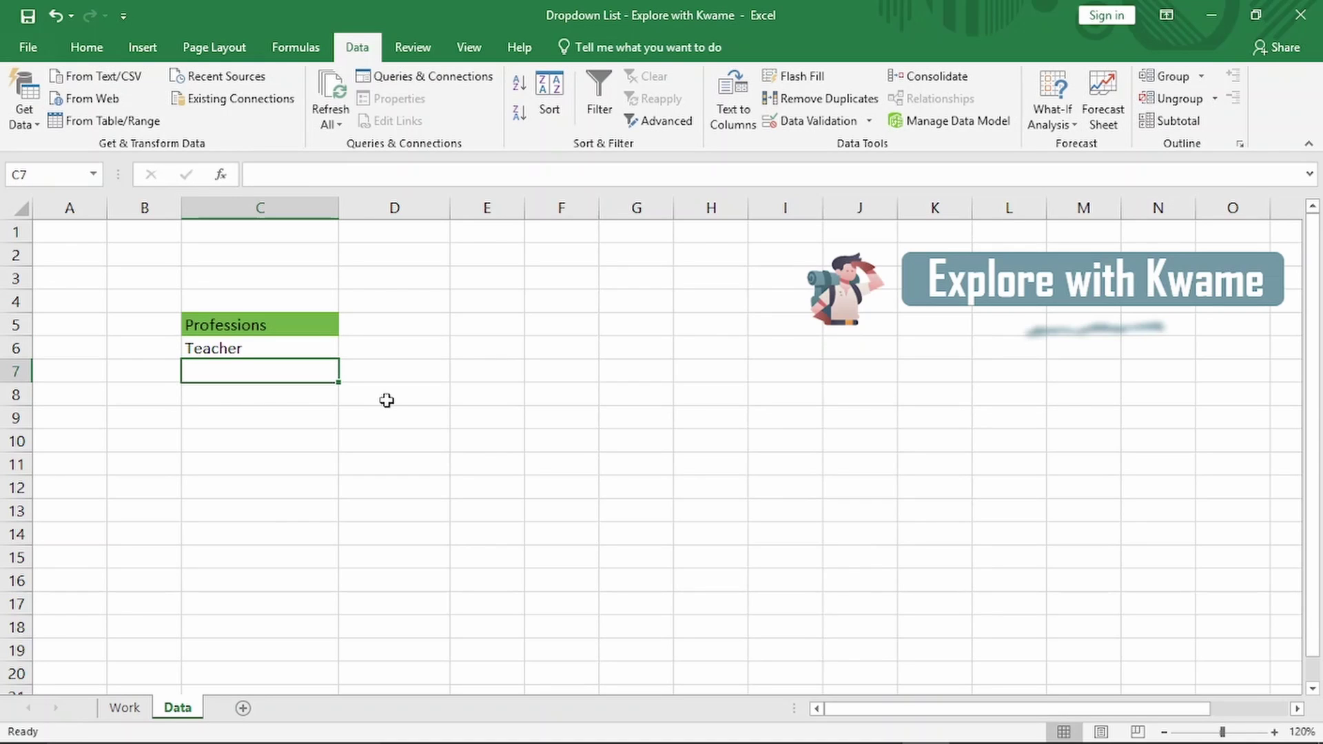
text(Doctor)
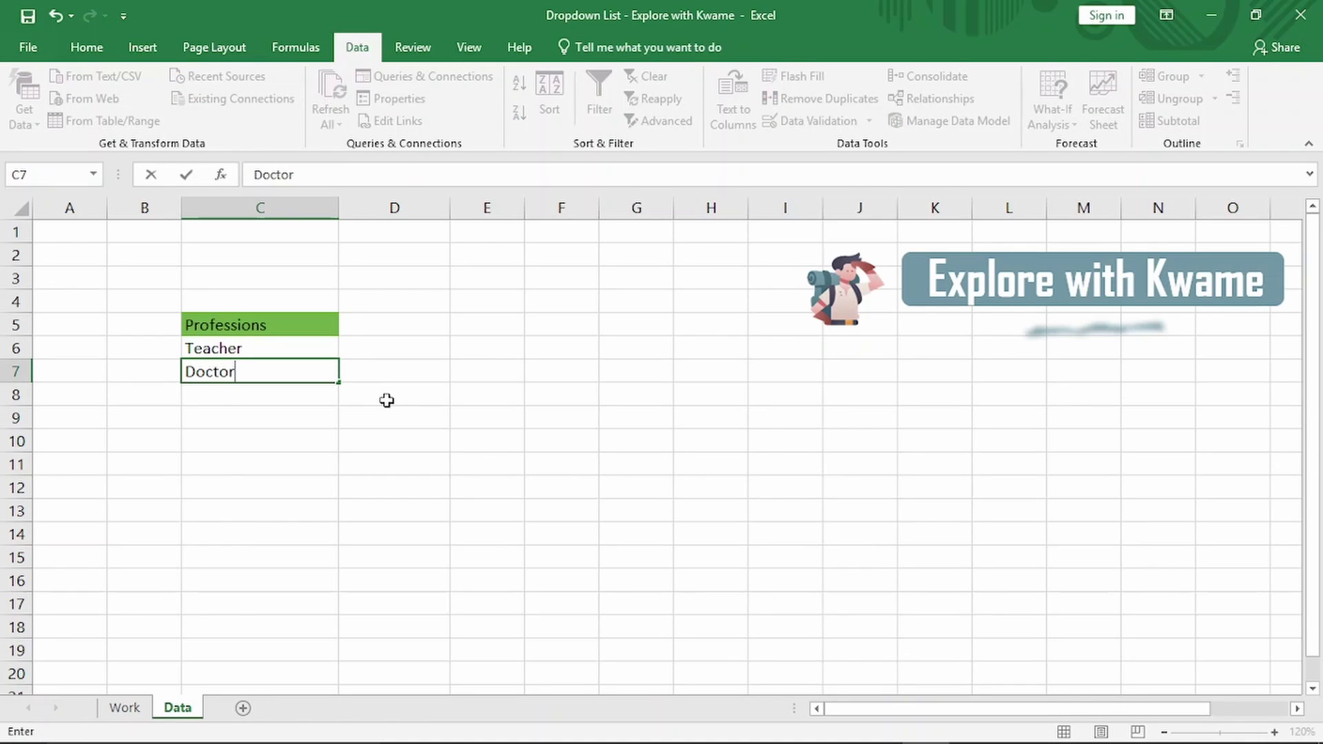
key(Return)
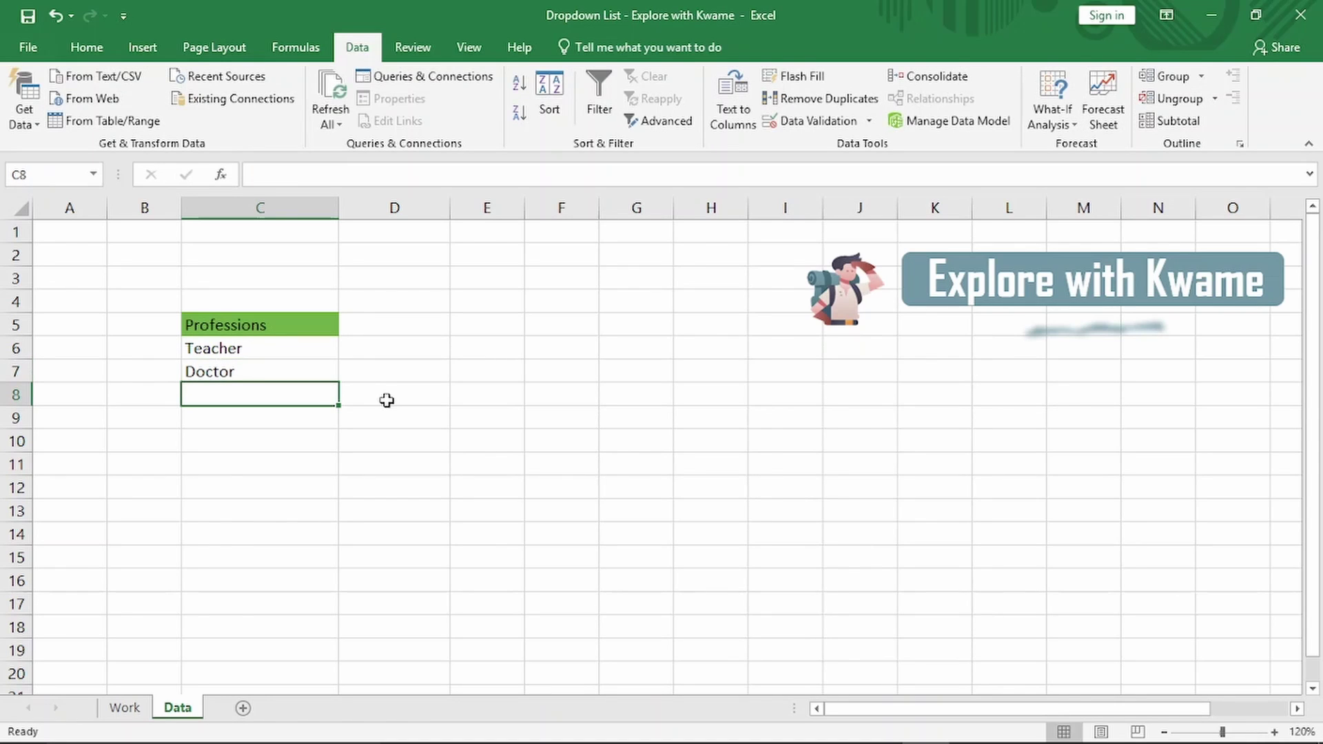
text(Lawyer)
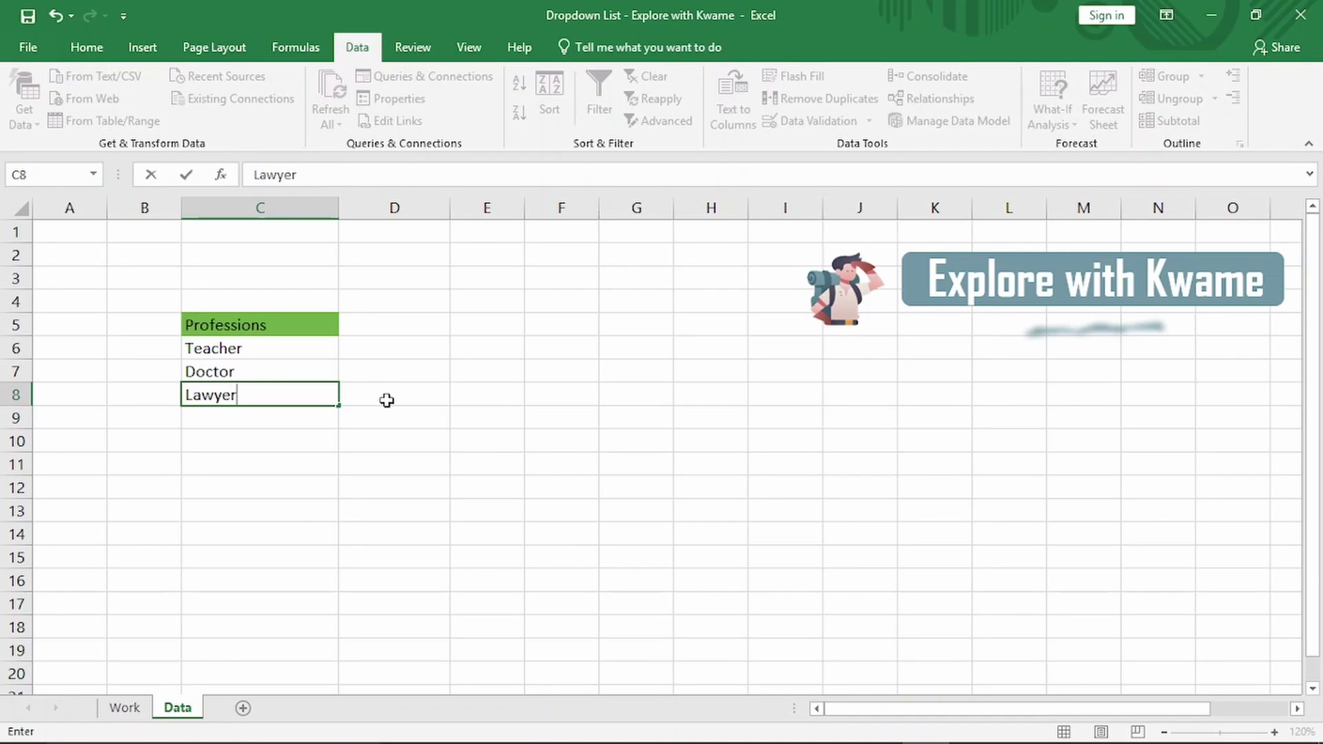
key(Return)
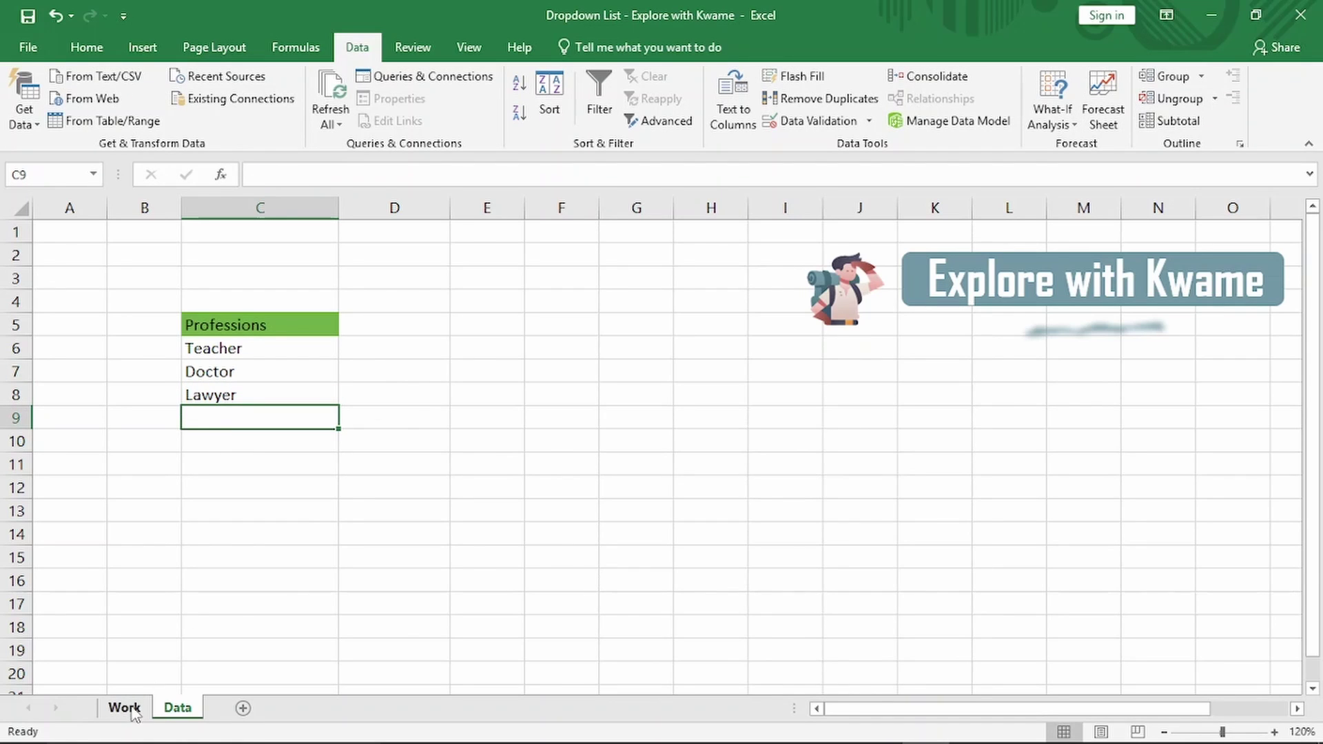
Step: Open Data Validation for the Profession cells D6:D18 on the Work sheet and set the allowed type to List
click(124, 707)
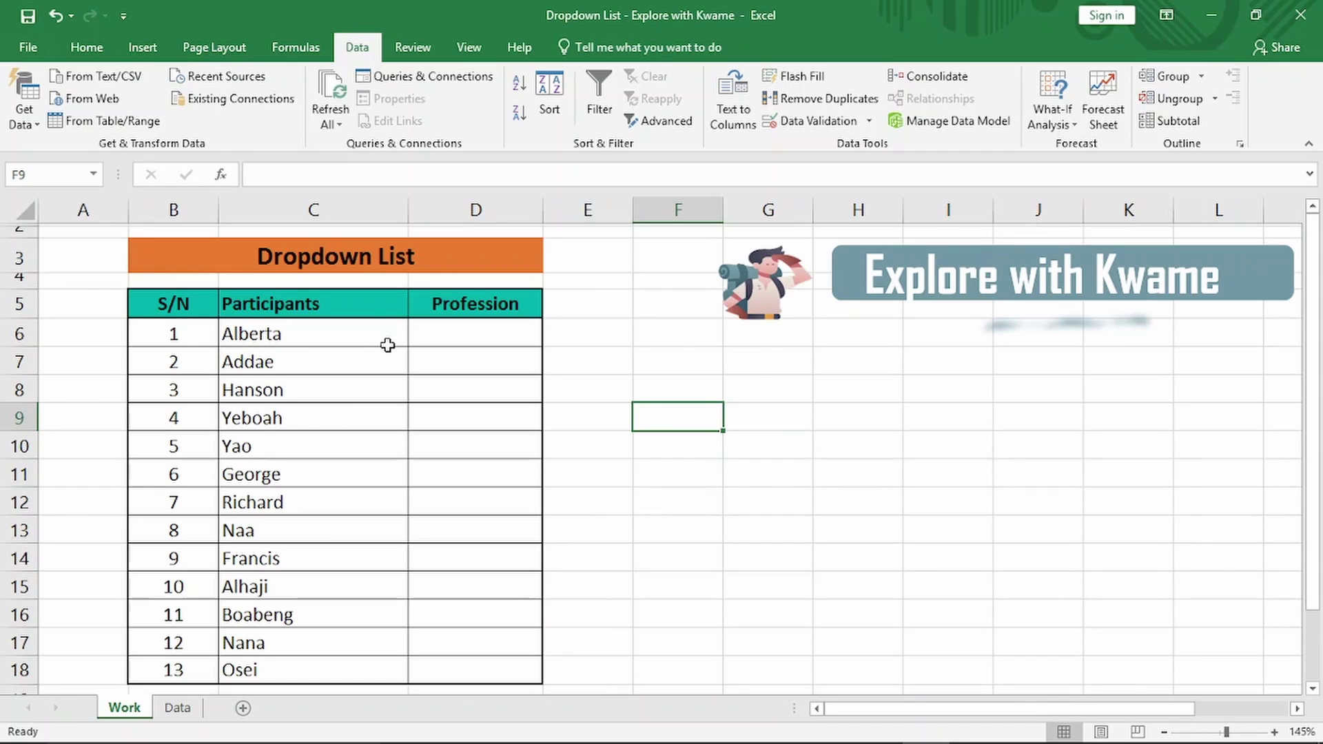
drag(466, 333, 459, 667)
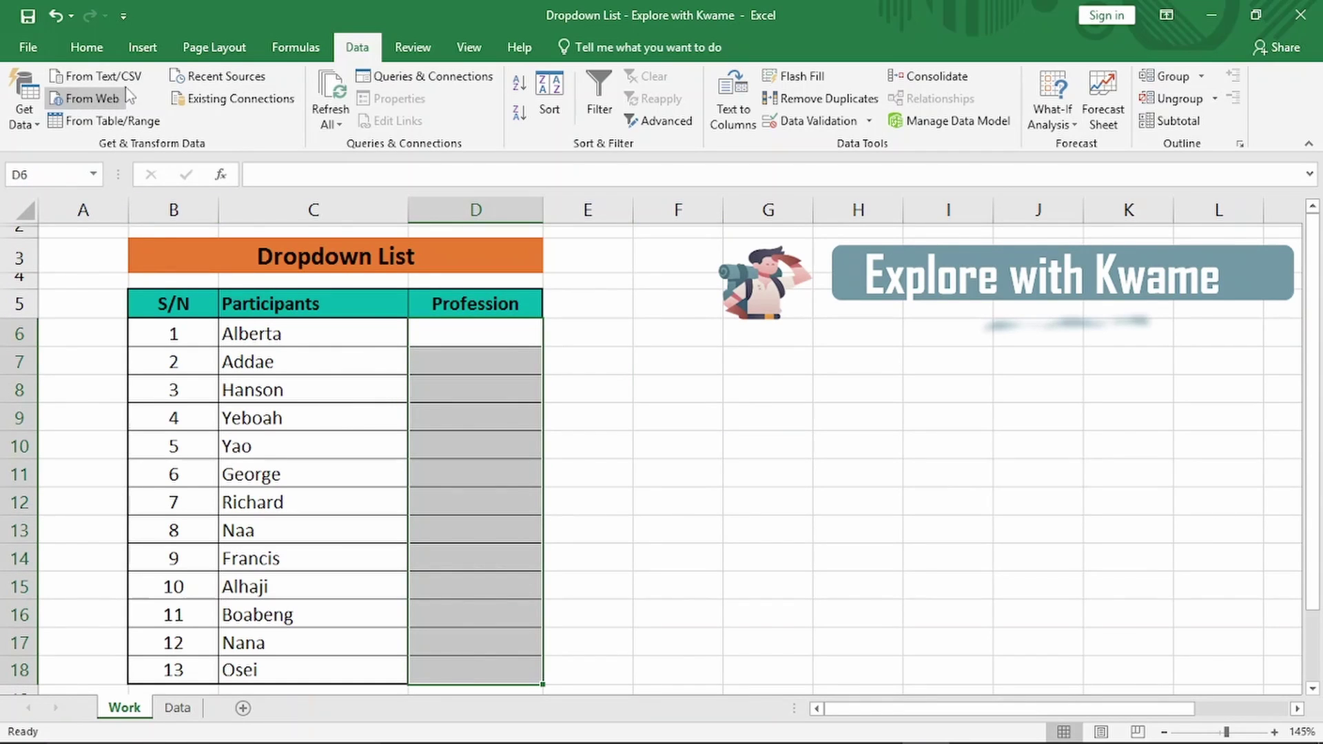
click(812, 123)
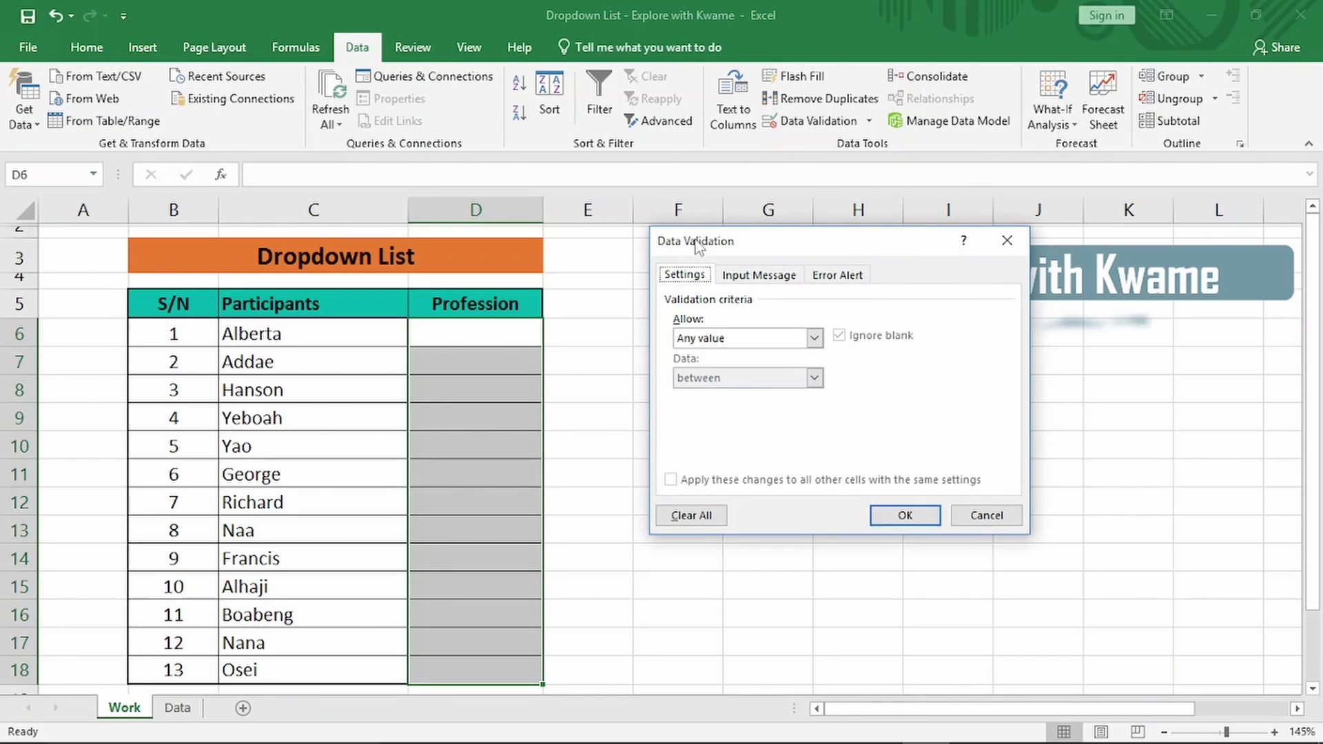
drag(725, 244, 658, 248)
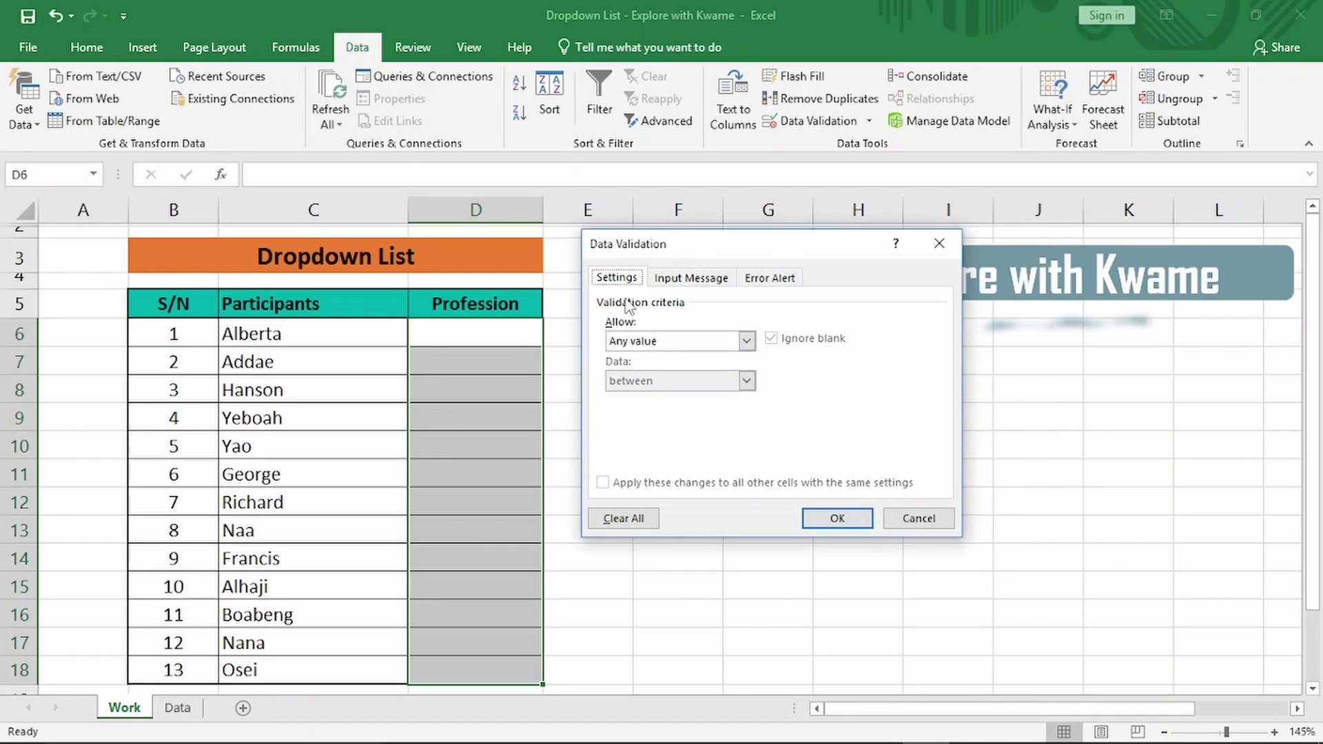
click(657, 341)
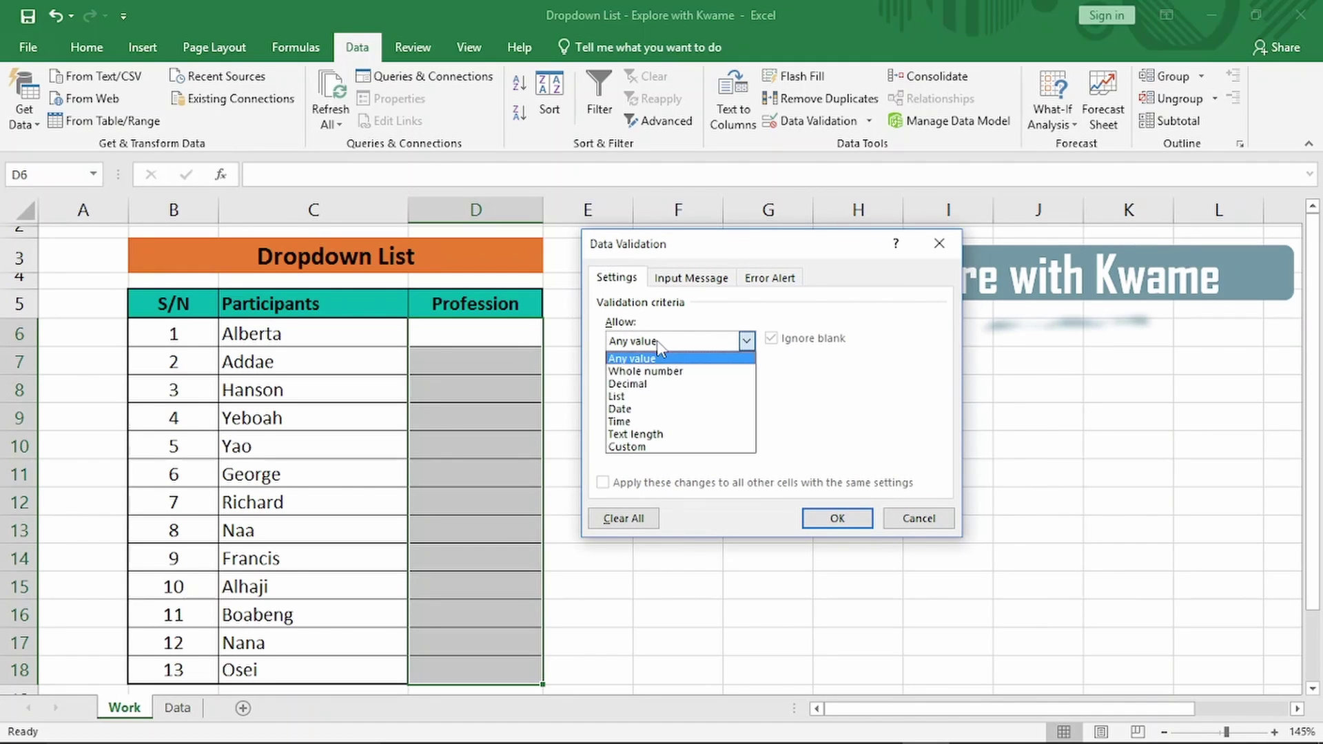
click(644, 396)
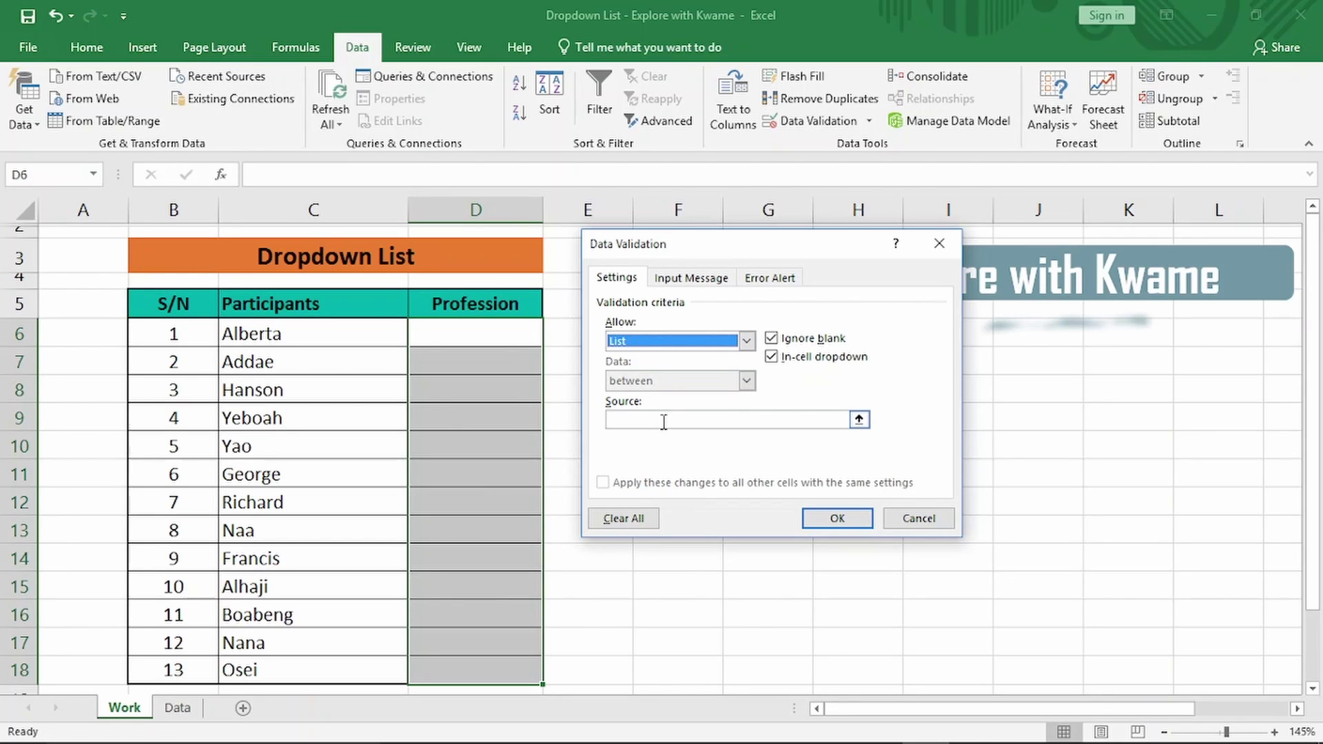
Step: Set the validation list's source to the Data sheet range =Data!$C$6:$C$8 and apply it to the Profession cells
click(664, 420)
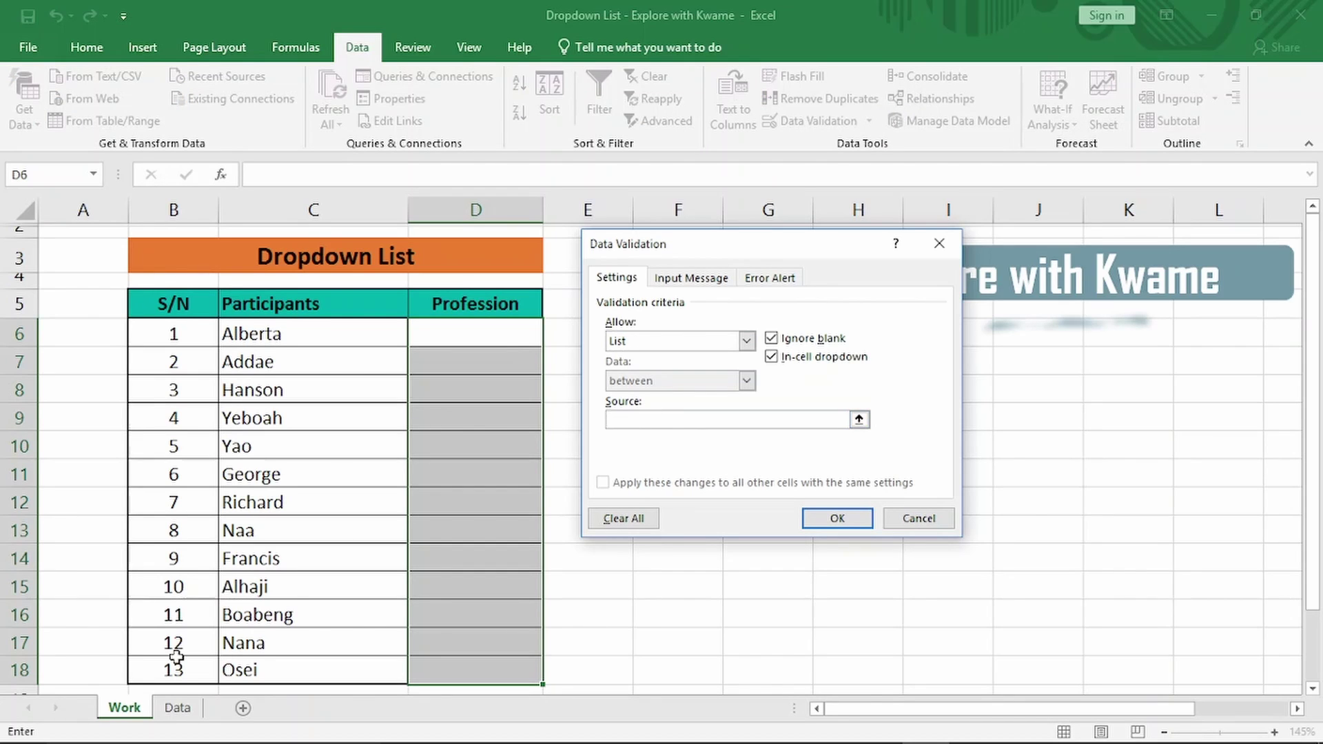
click(179, 710)
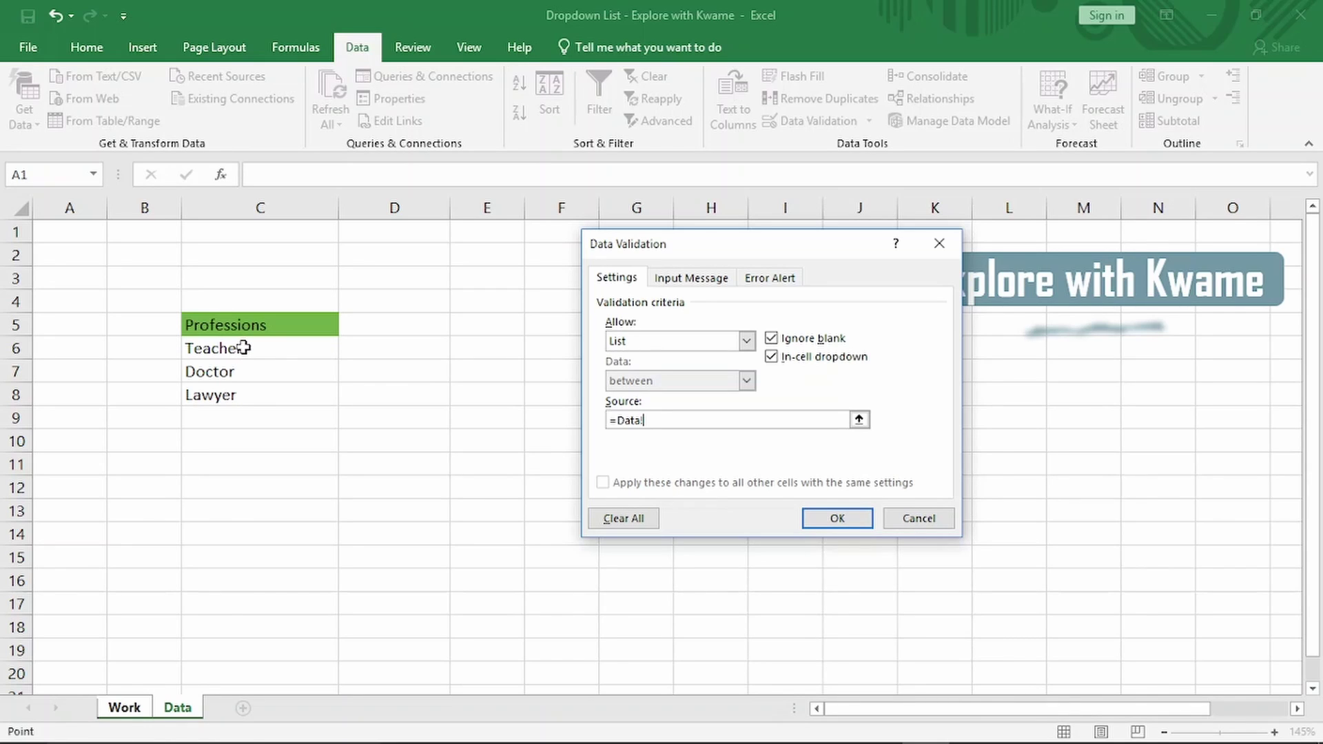
drag(244, 348, 238, 395)
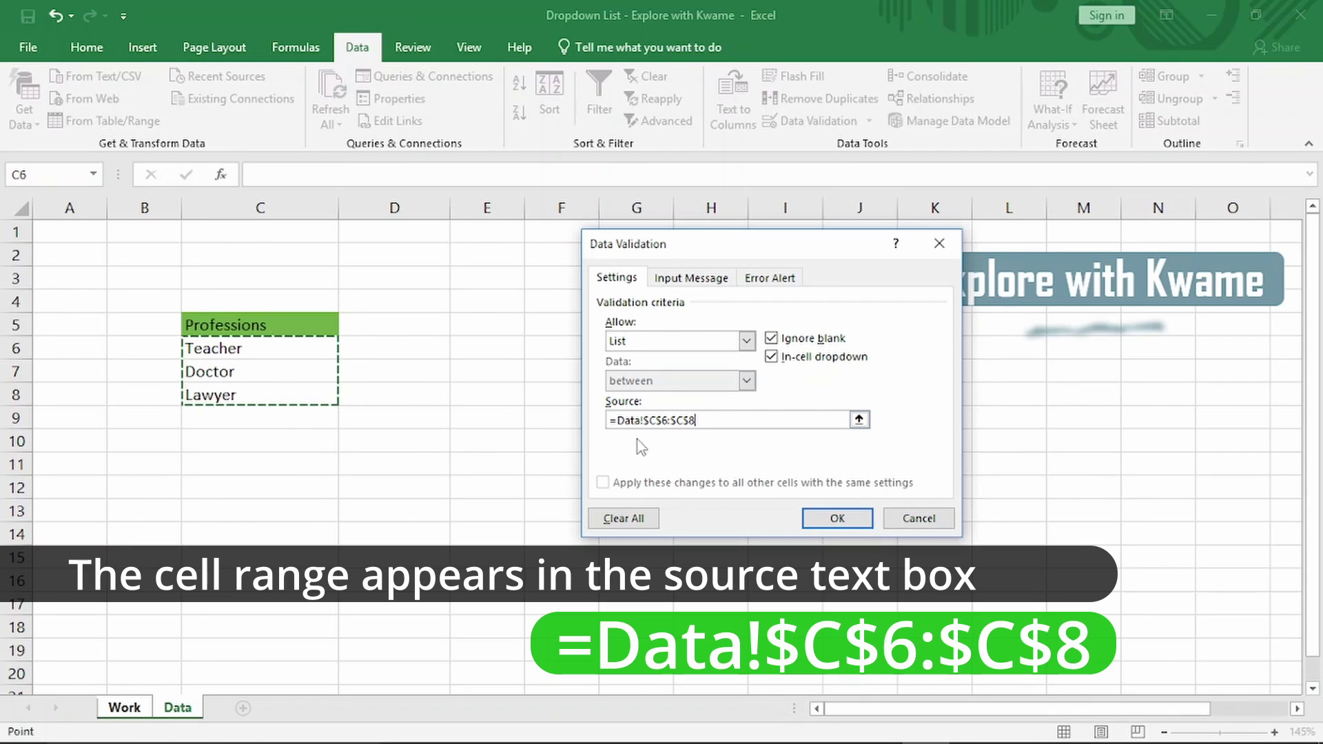
click(837, 518)
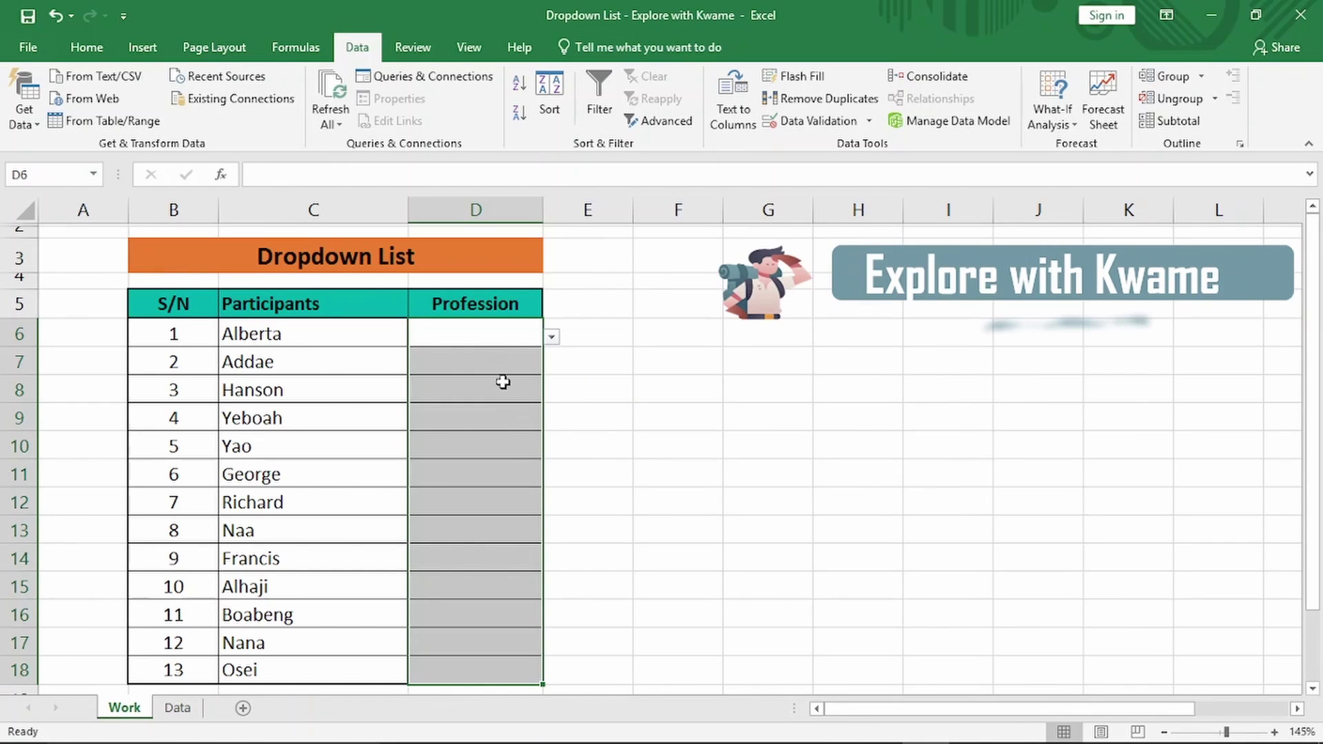
Step: Choose Doctor from the dropdowns in Profession cells D6 and D7
click(496, 339)
click(499, 360)
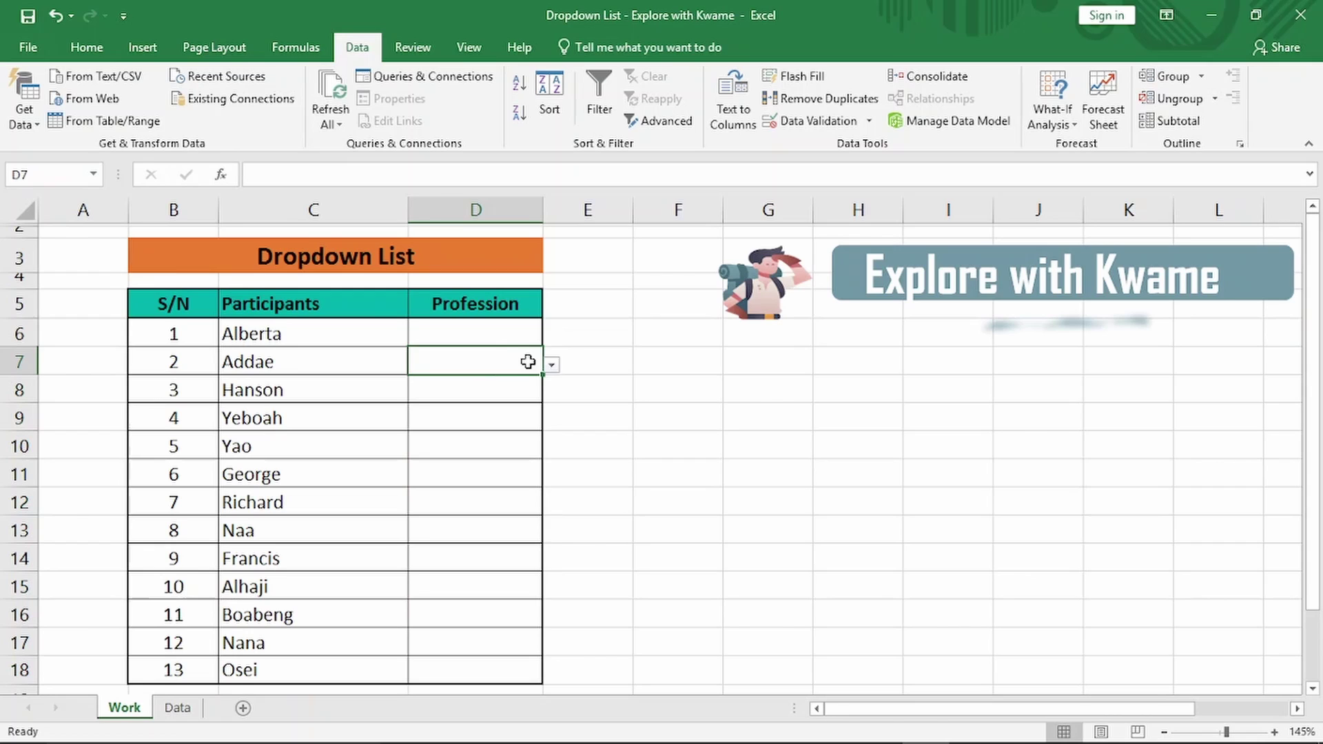
click(499, 333)
click(551, 337)
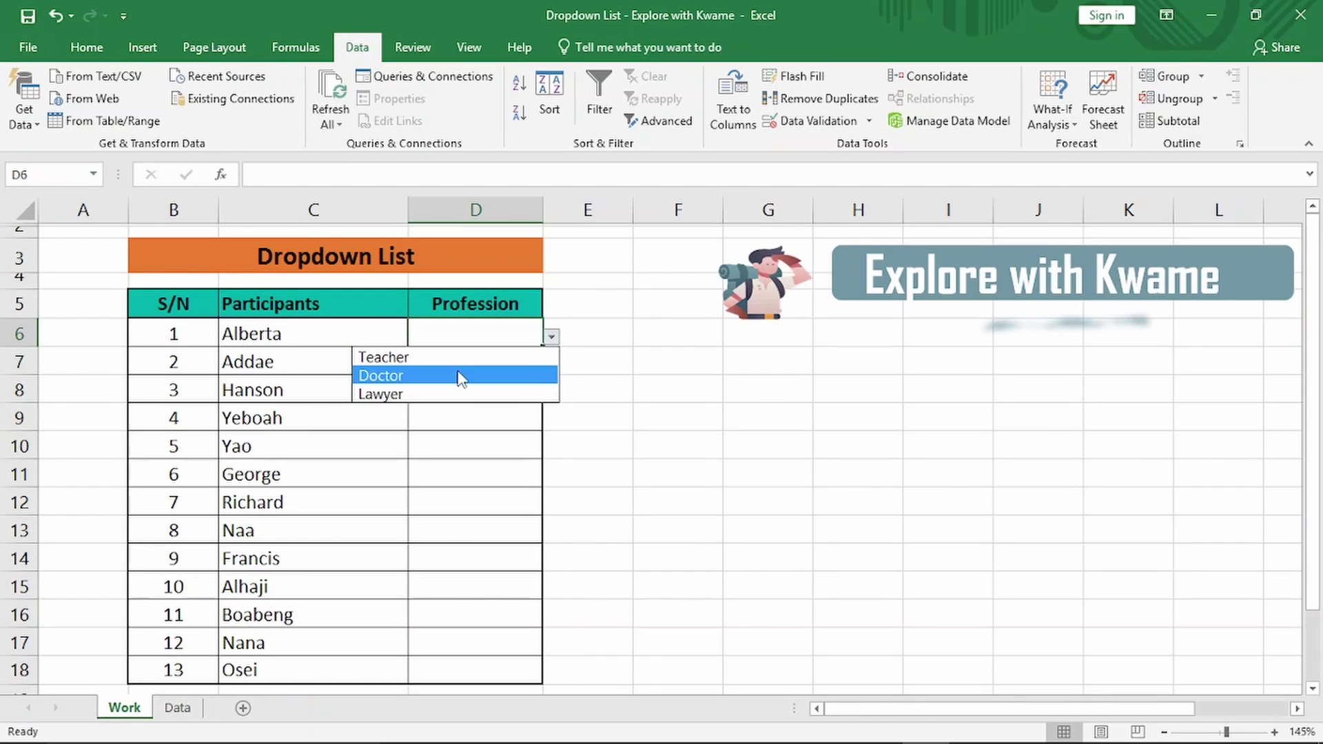
click(468, 375)
click(491, 362)
click(552, 365)
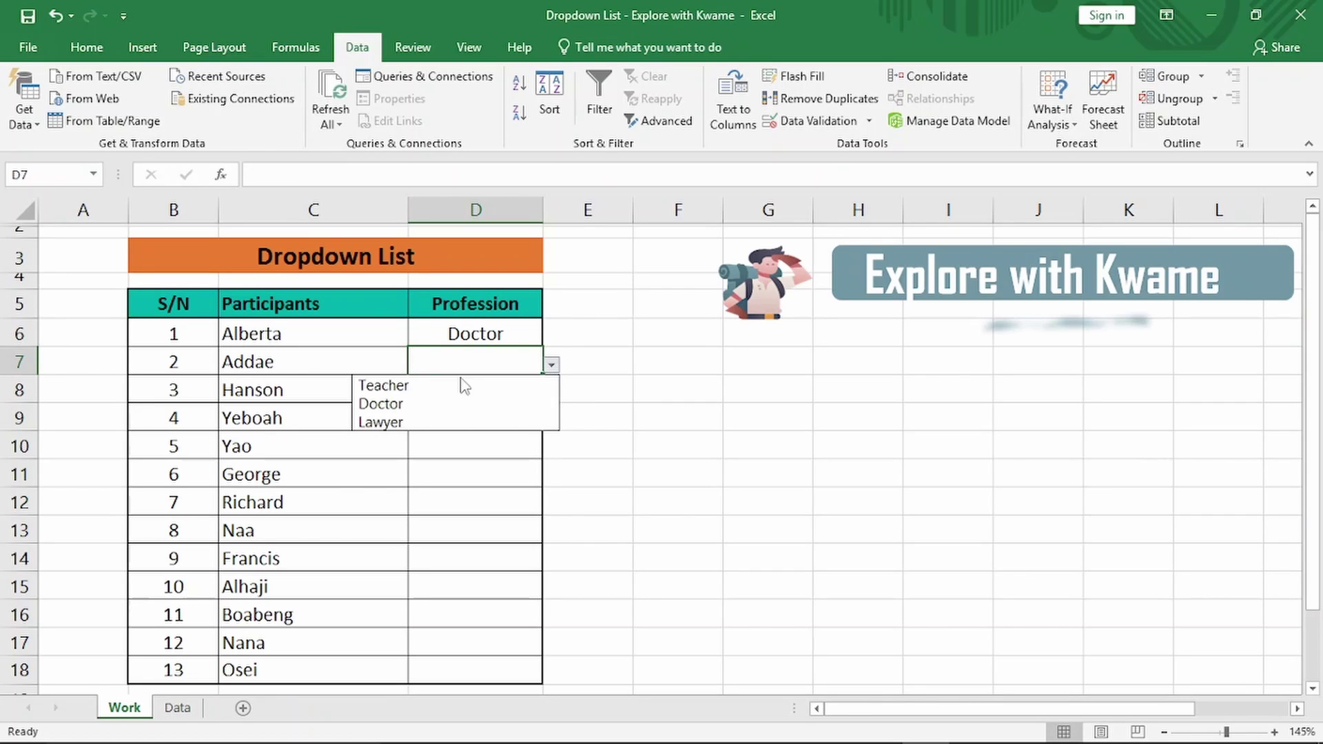
click(445, 405)
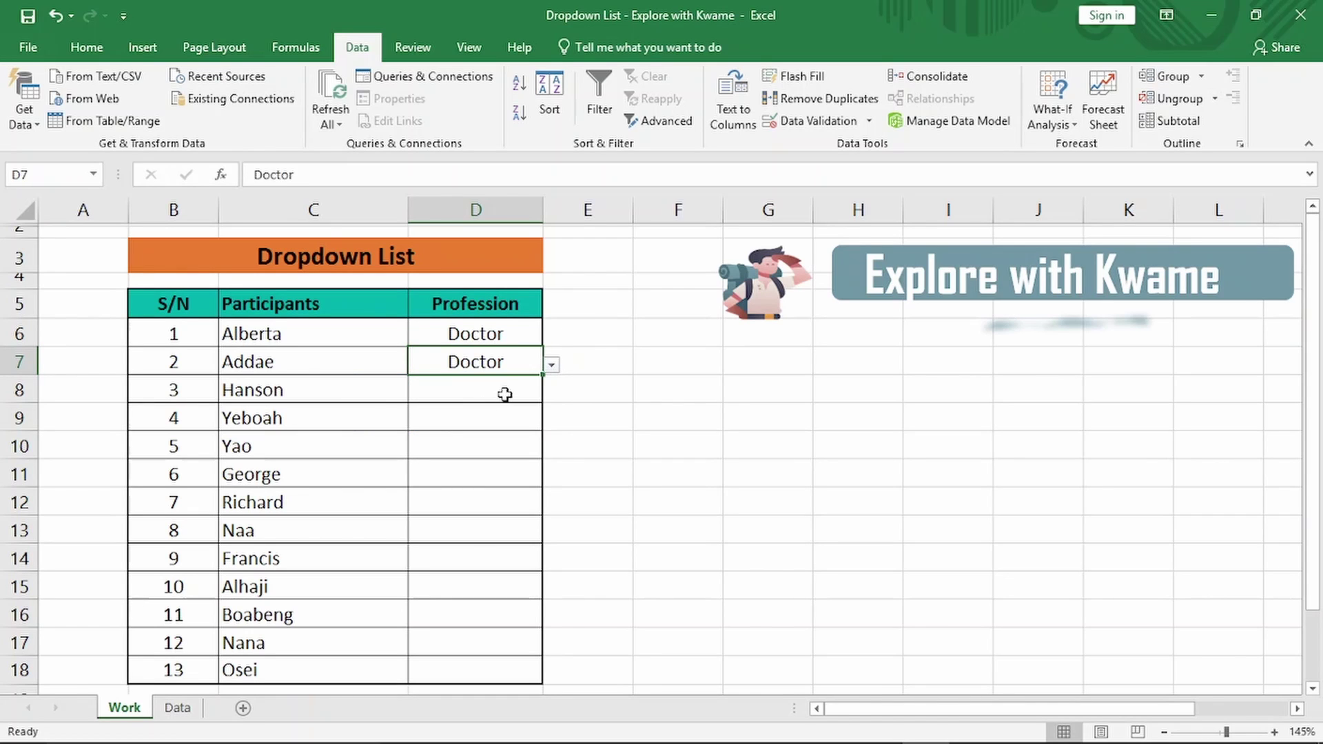
Step: Choose Lawyer from the dropdown in cell D8 and Teacher from the one in D9
click(509, 393)
click(552, 394)
click(441, 448)
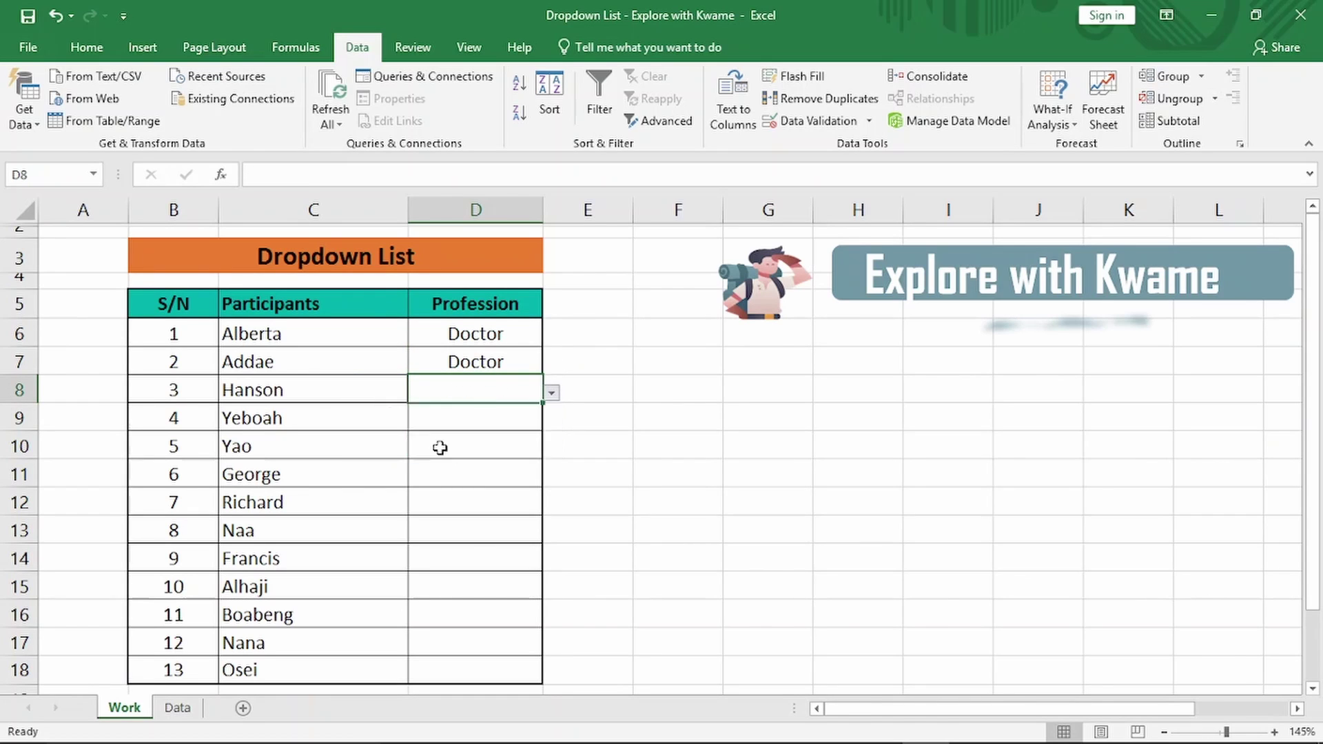
click(487, 416)
click(551, 420)
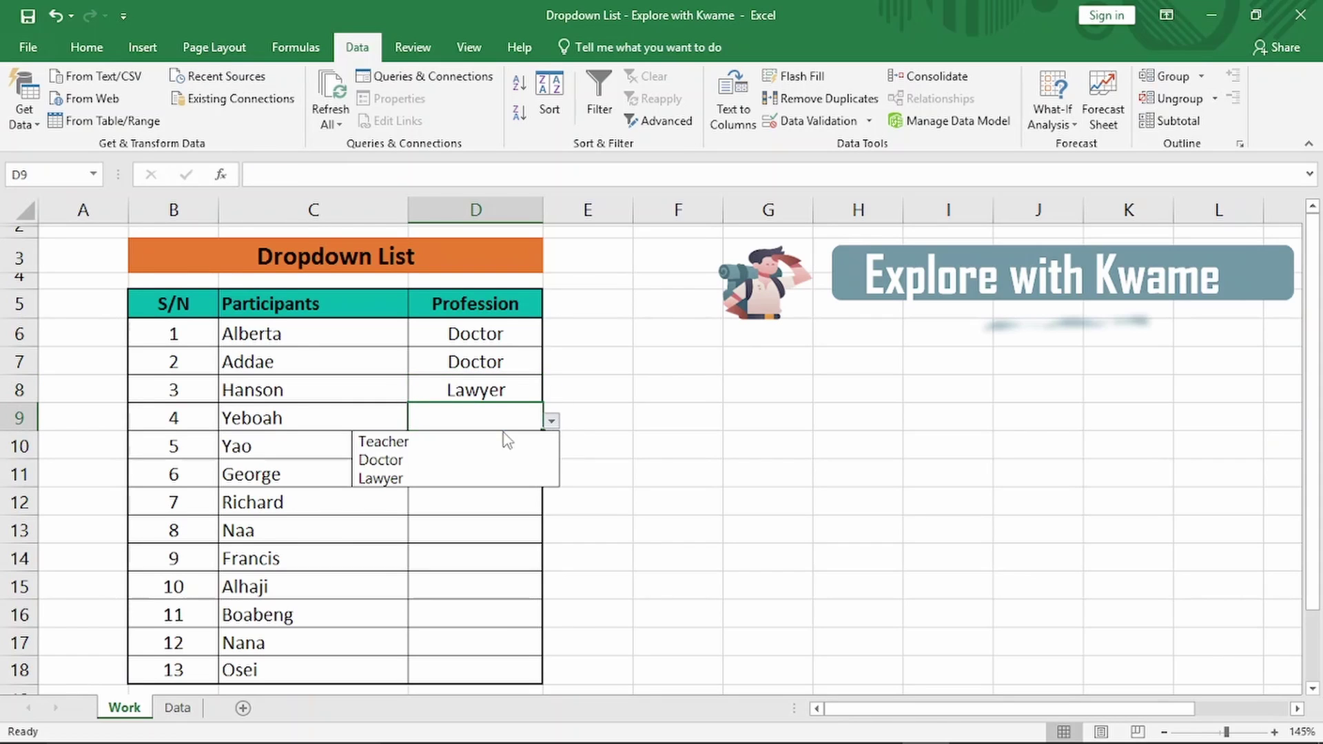
click(444, 449)
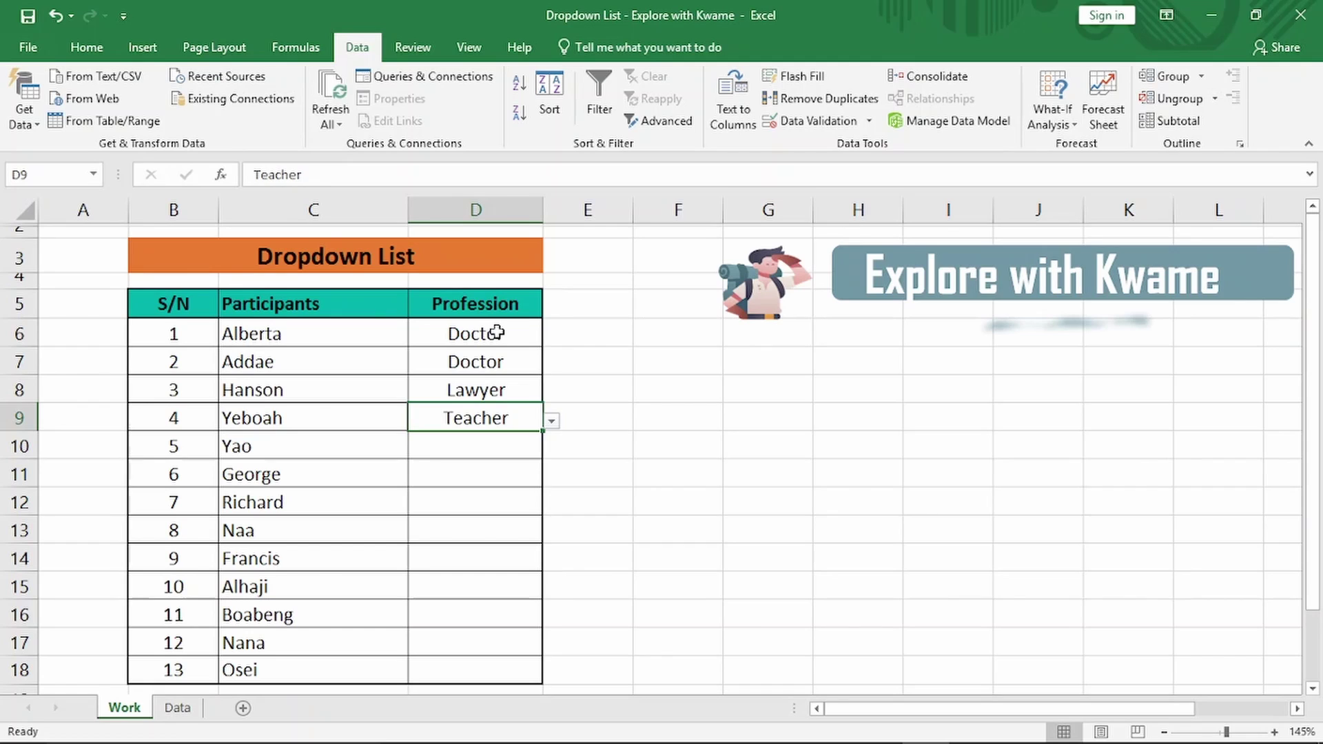
Step: Review the professions chosen in cells D6:D9 one by one, along with the empty cell D10
drag(496, 333, 496, 416)
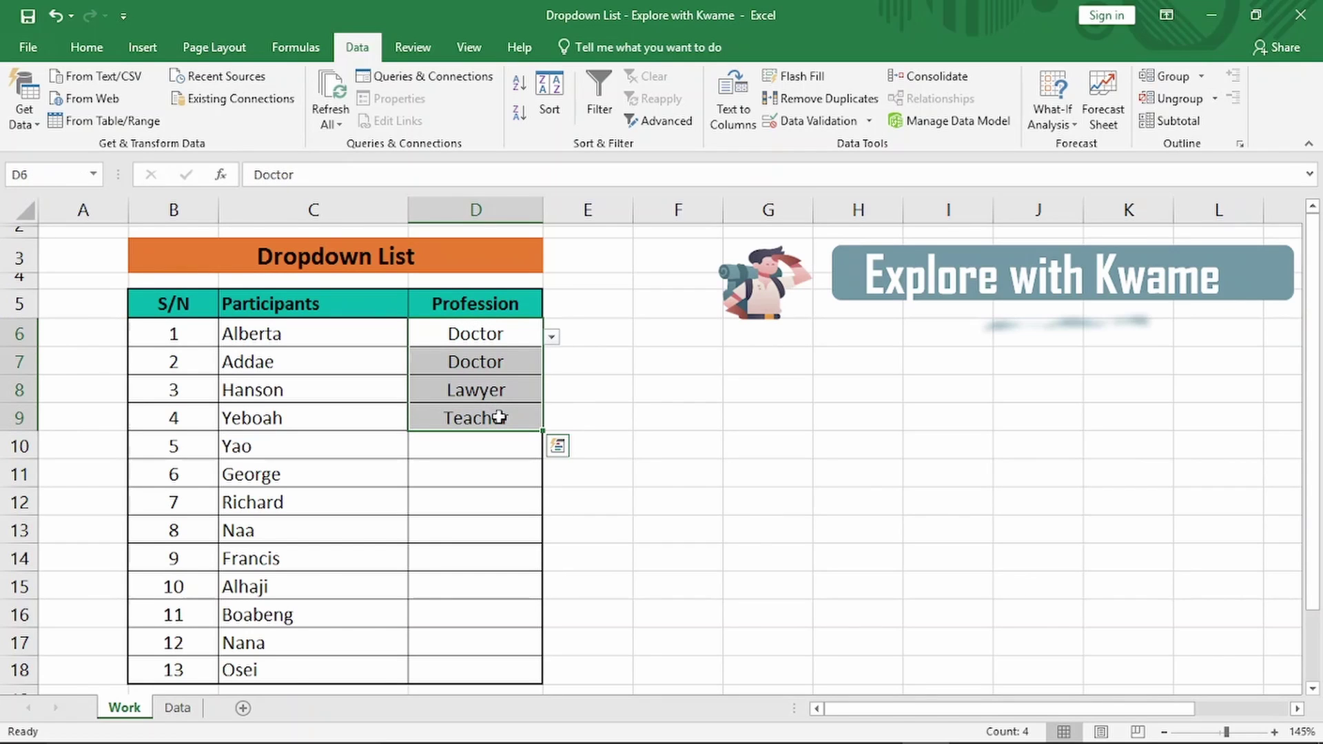
click(488, 448)
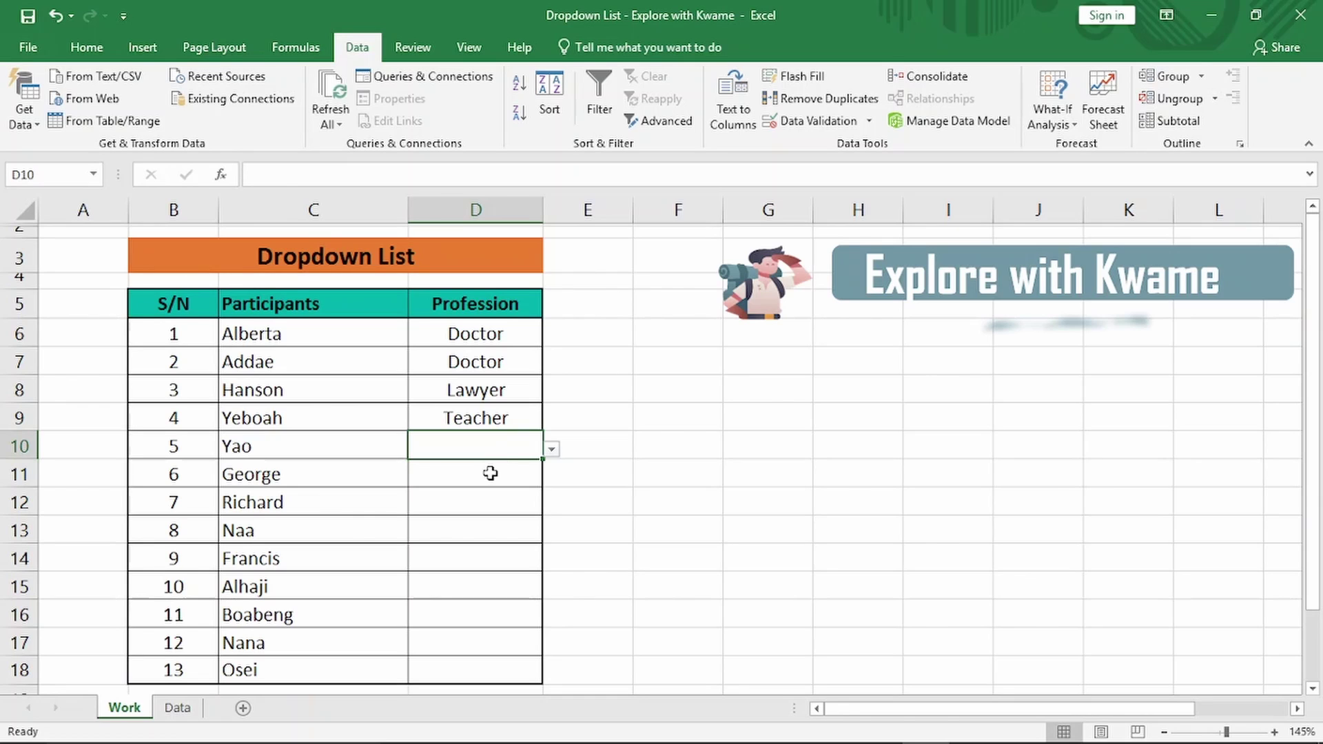
click(484, 334)
click(499, 376)
click(501, 399)
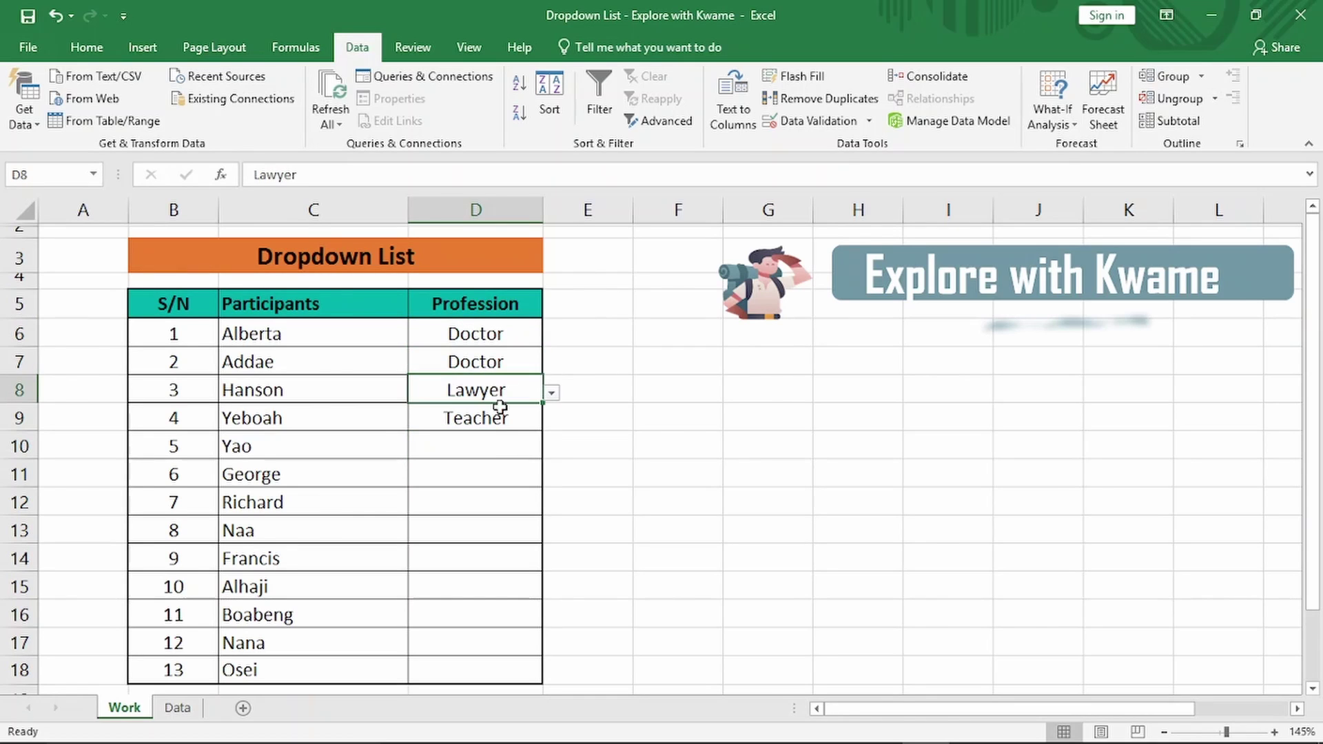
click(502, 420)
click(495, 445)
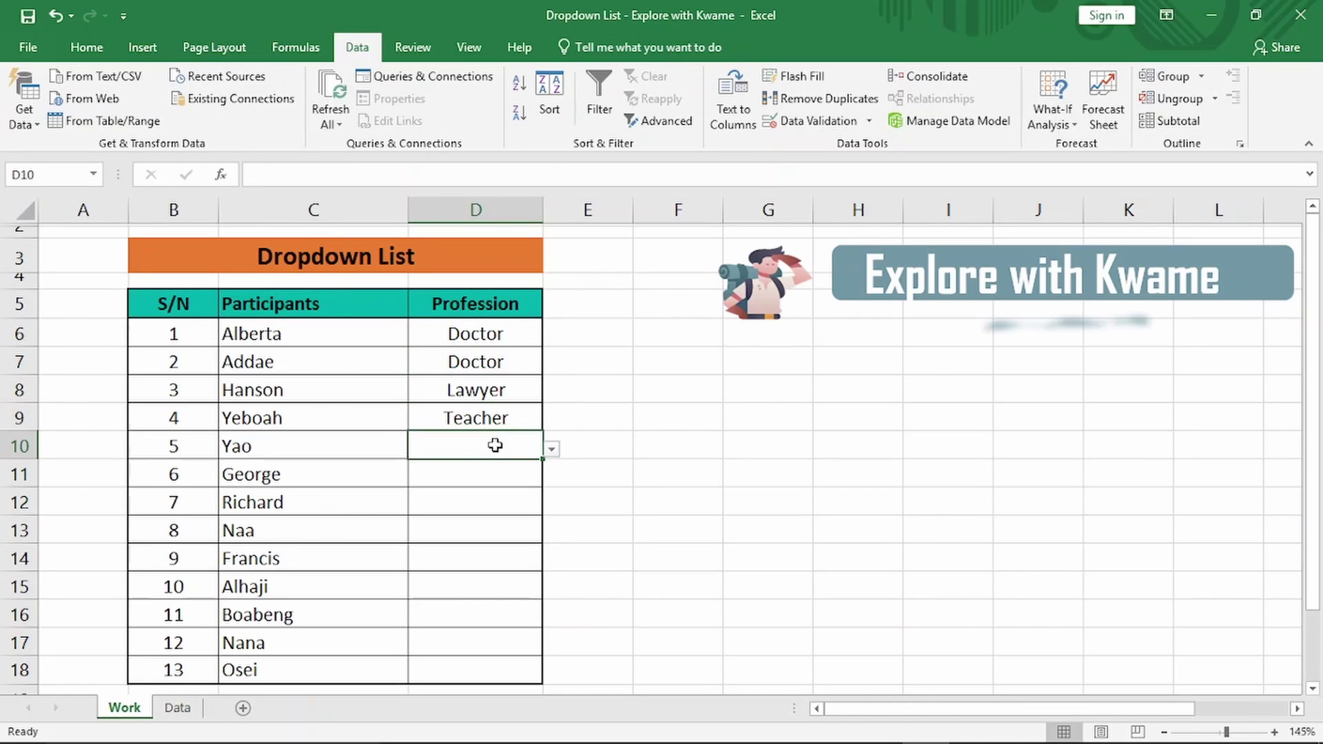
click(493, 417)
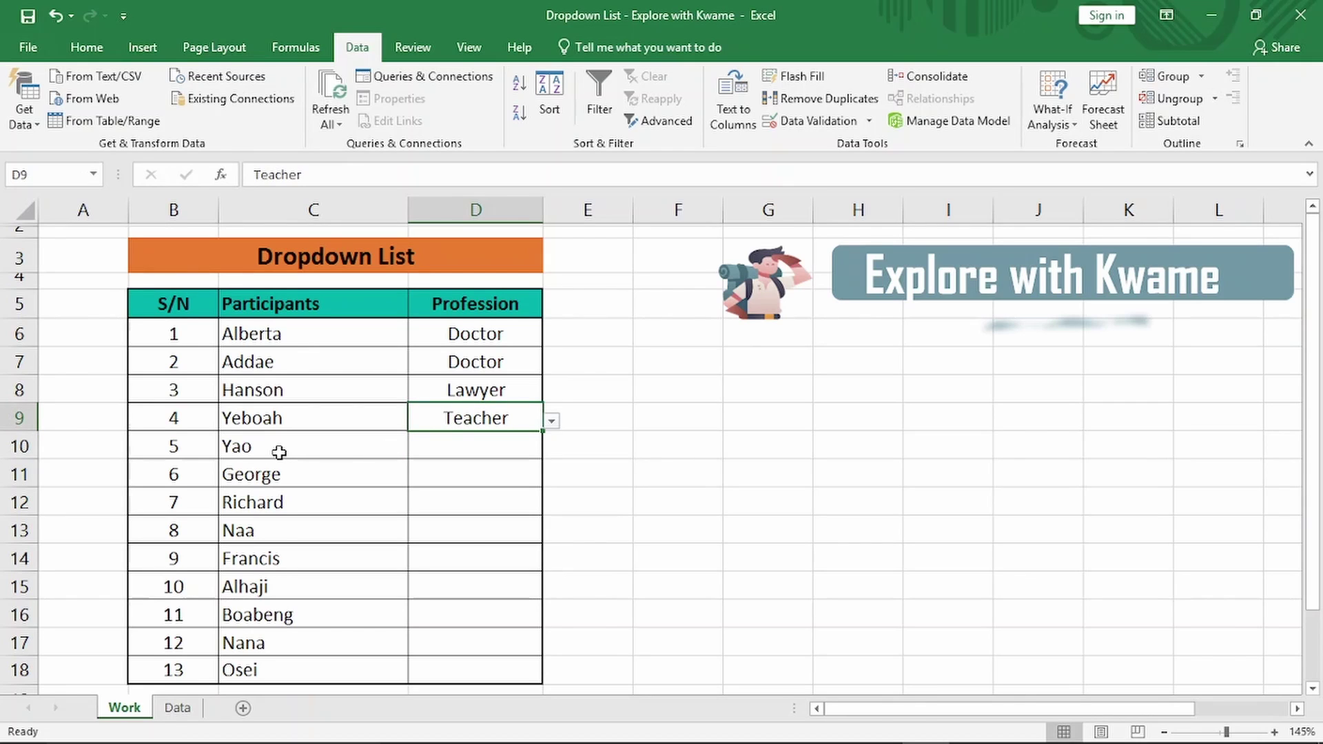
Step: Examine the options offered by the dropdown in cell D9, and close the list without choosing one
click(321, 451)
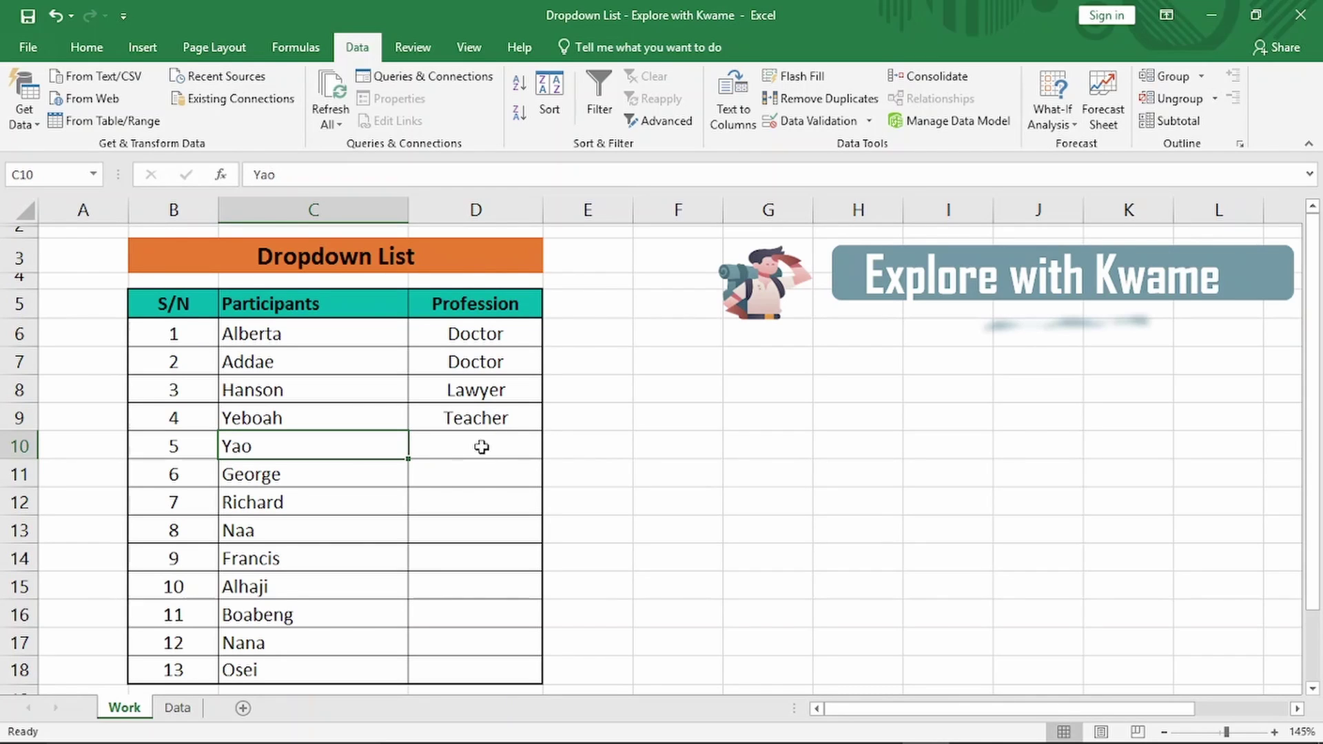
click(456, 449)
click(486, 415)
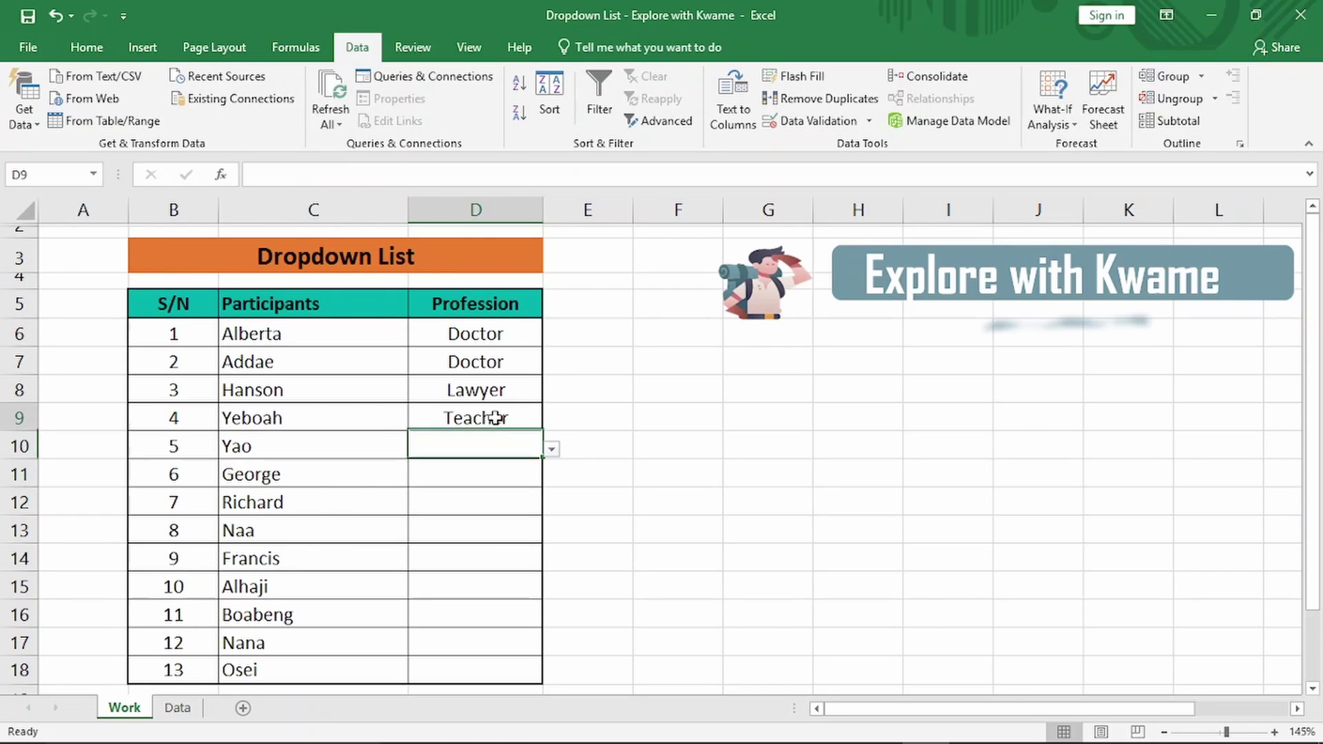
click(552, 421)
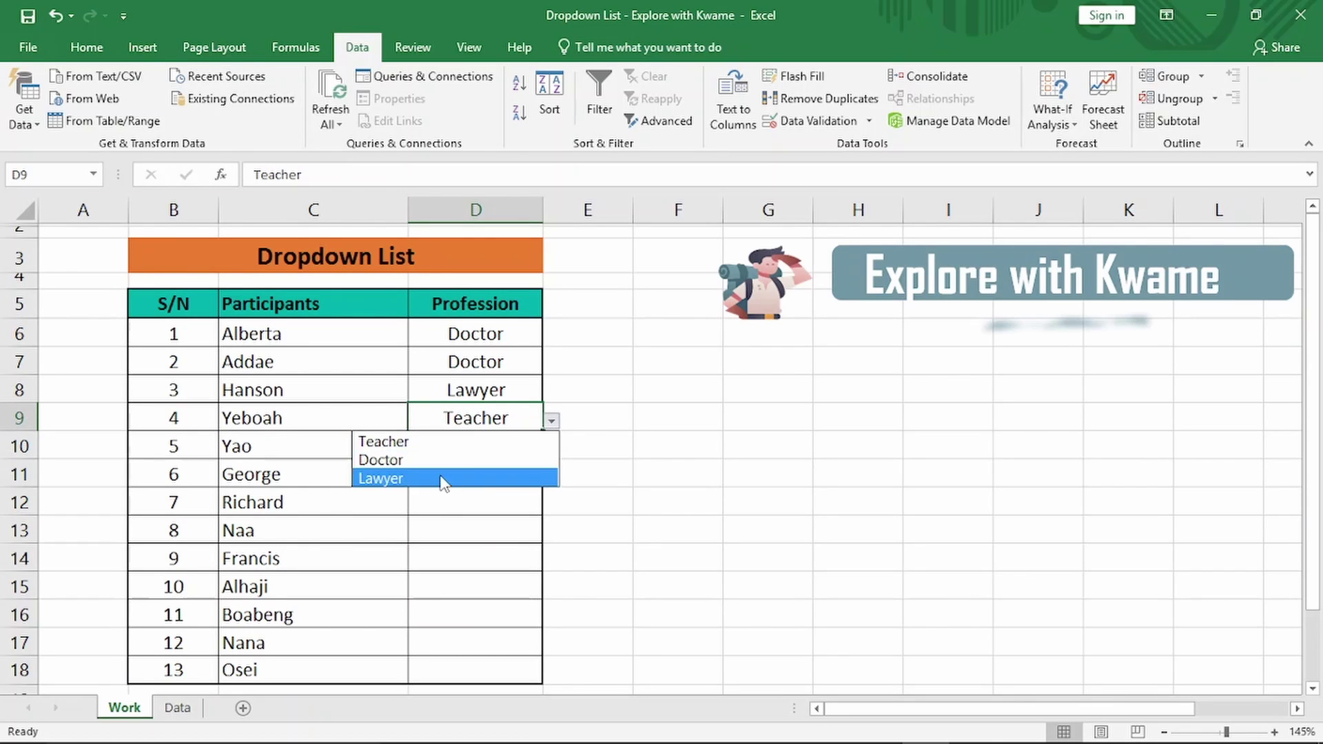
key(Escape)
click(492, 449)
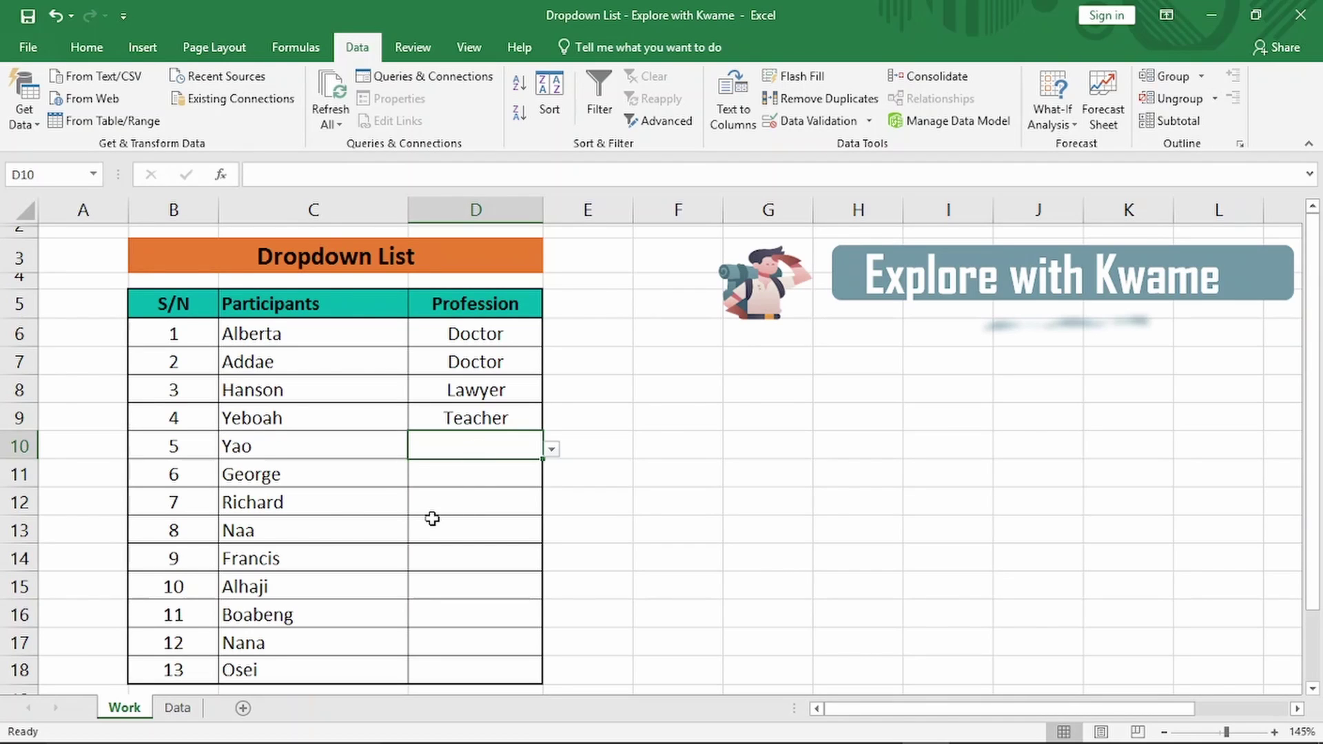
Step: Add Banker to the Professions list on the Data sheet, in cell C9 below Lawyer
click(177, 708)
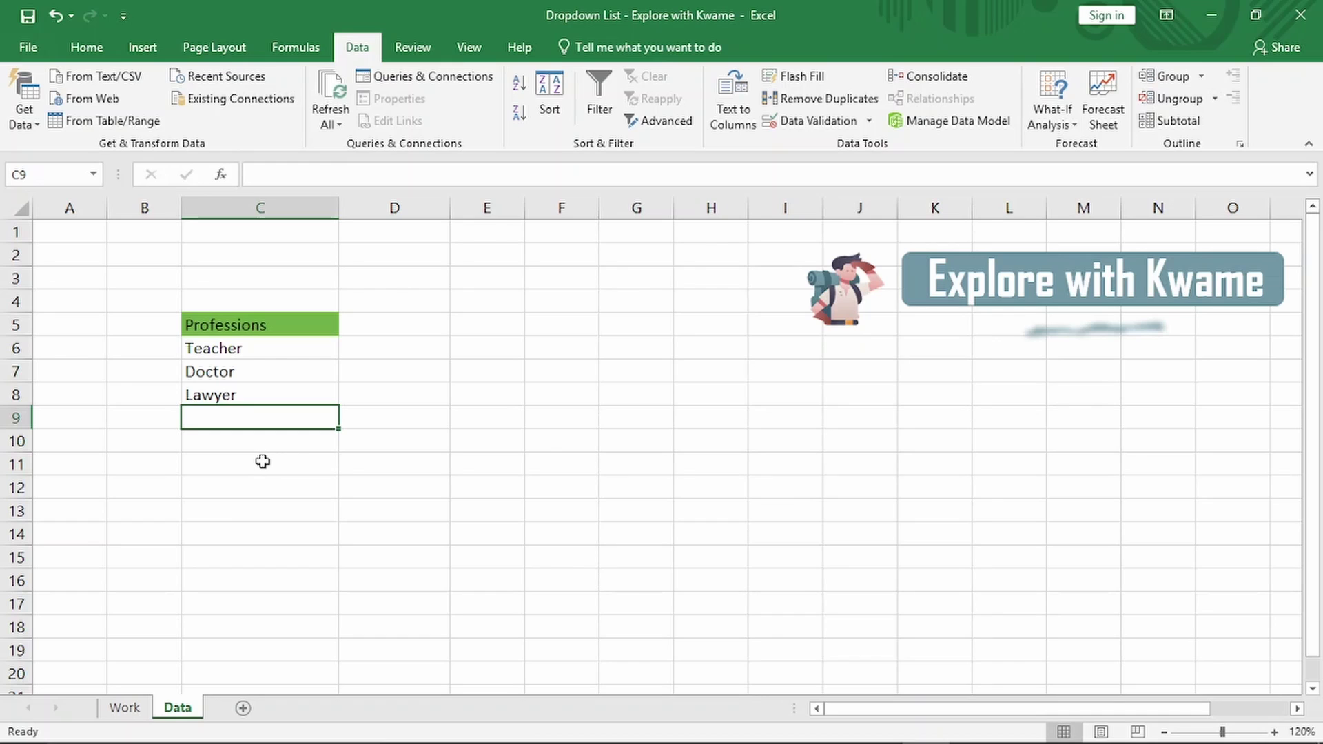
text(Banker)
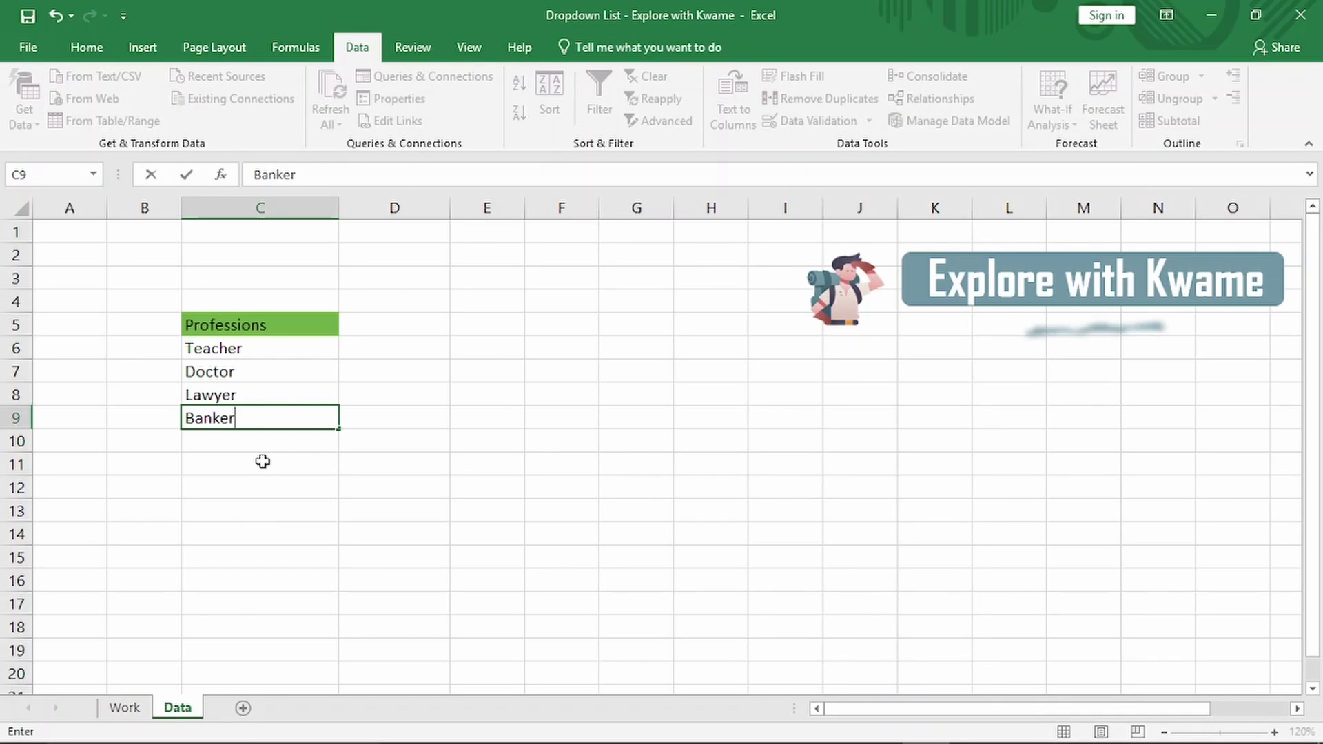
key(Return)
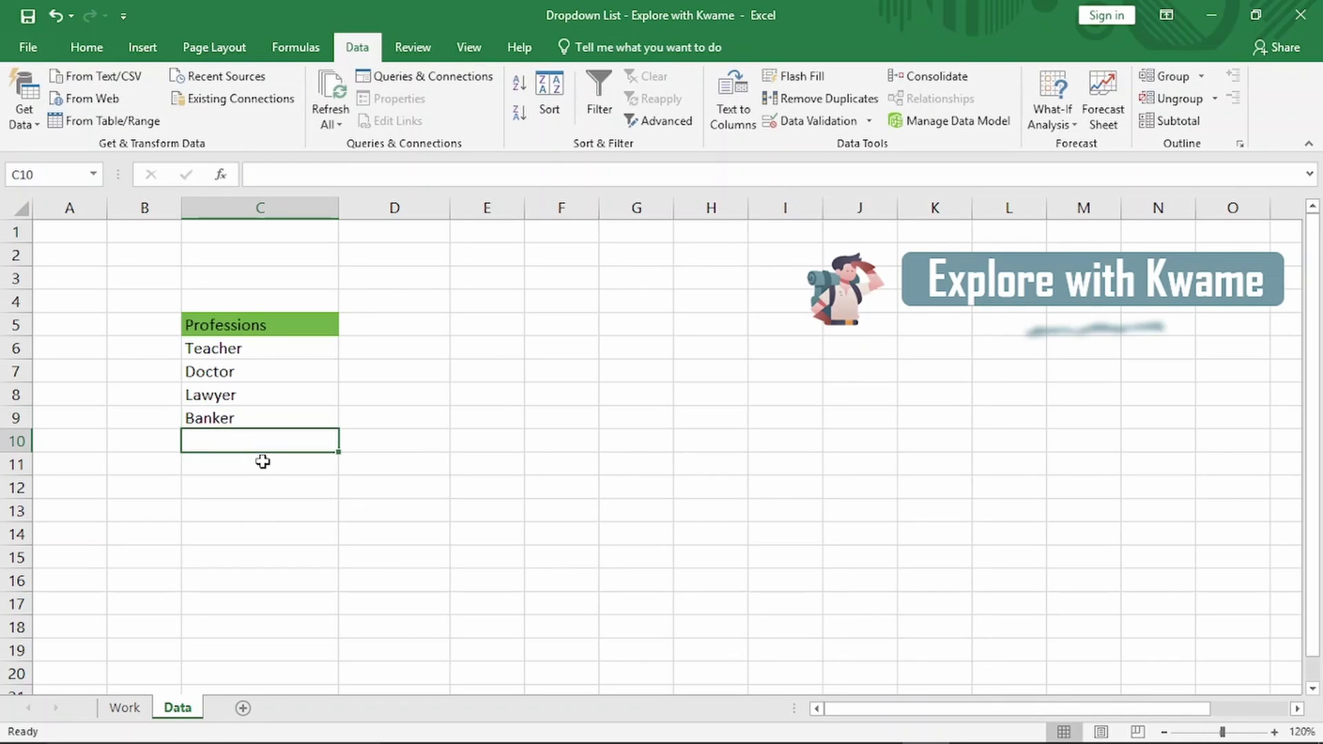
Step: Check the options offered by the Profession dropdown in cell D10 of the Work sheet
click(128, 708)
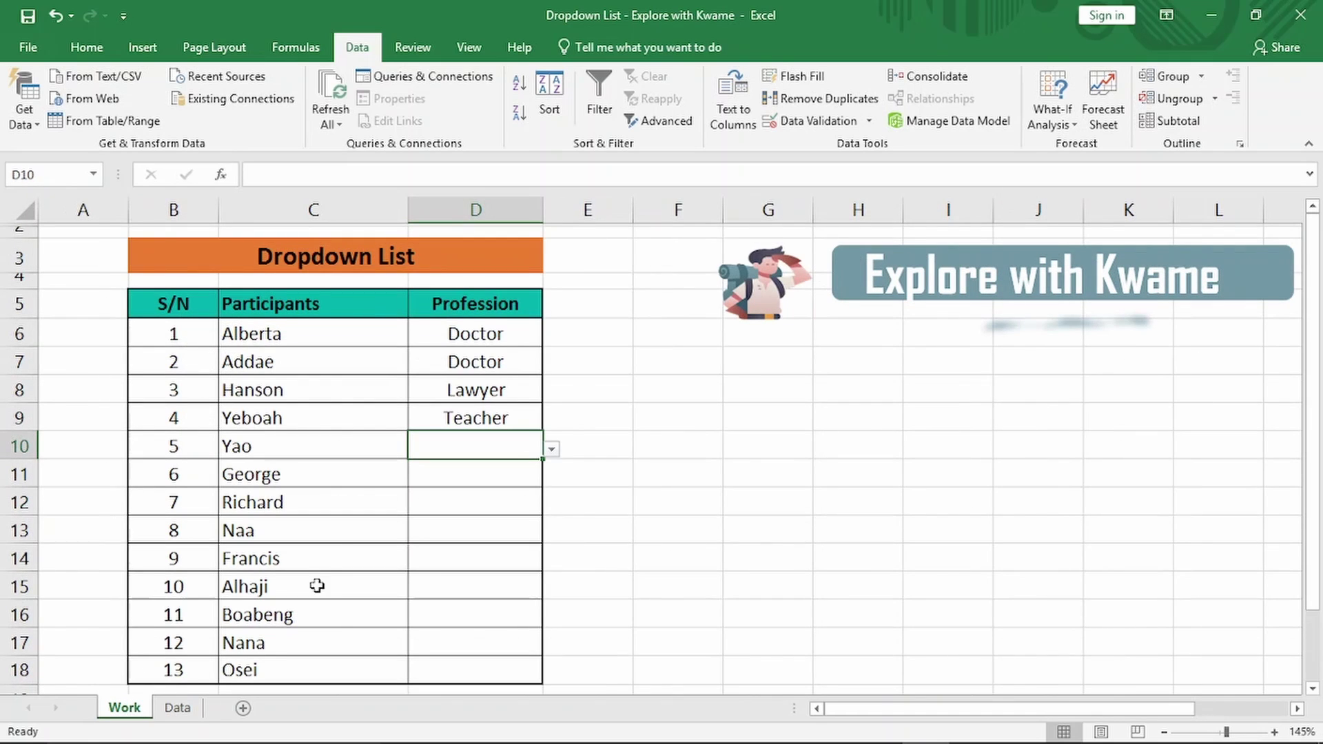
click(496, 337)
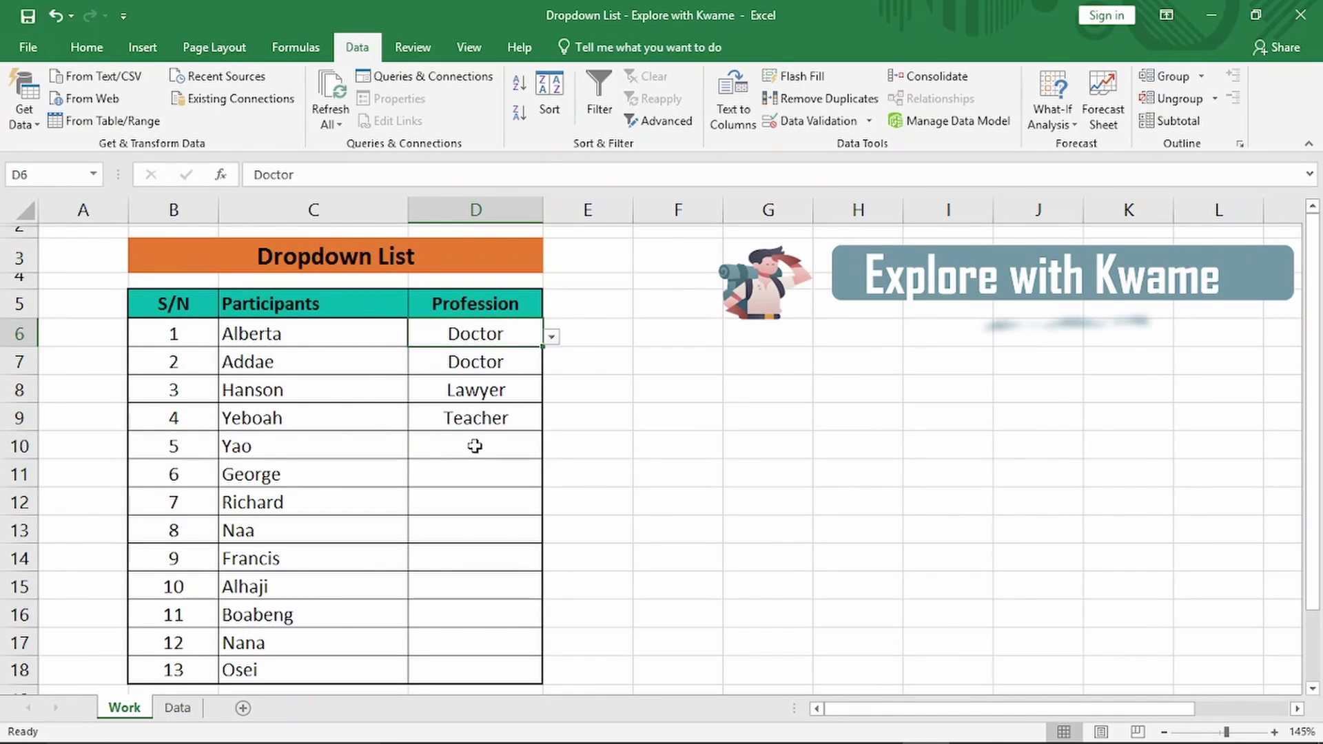
click(510, 445)
click(552, 450)
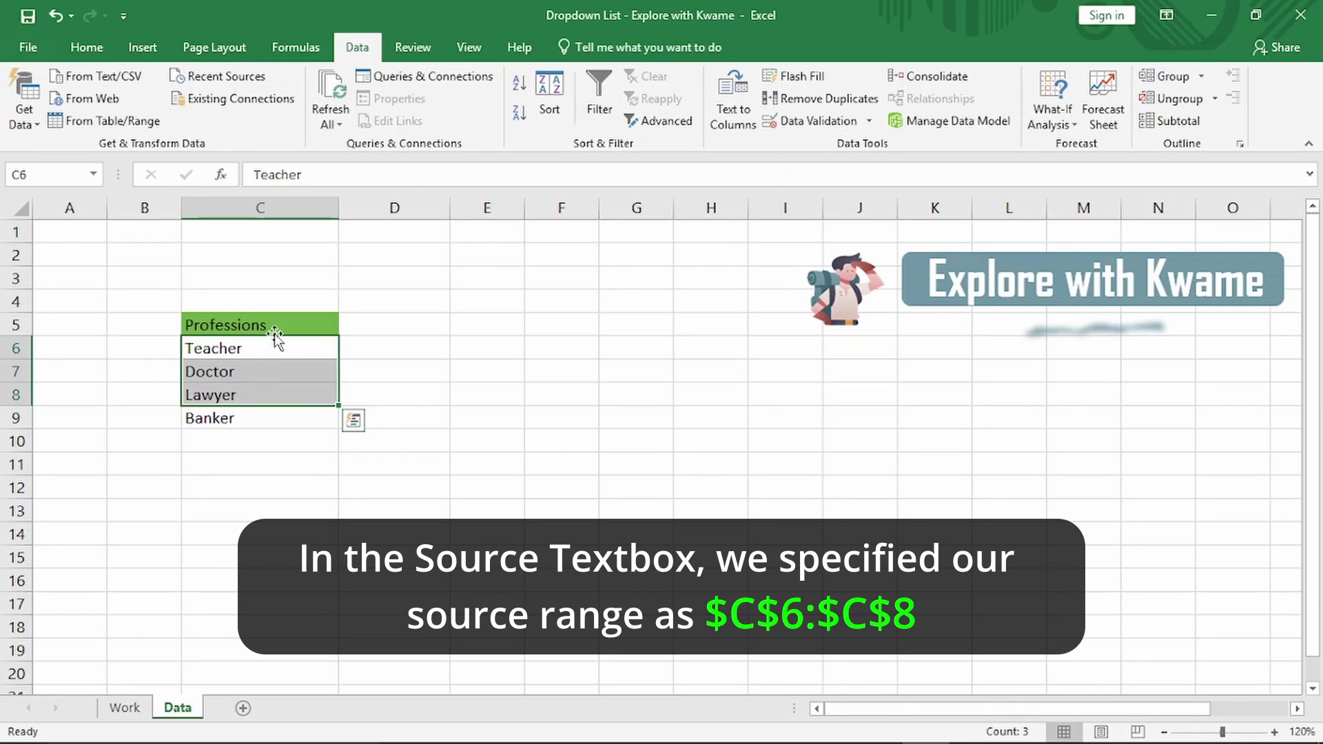
Step: Insert a row above Doctor on the Data sheet and enter Banker in cell C7
click(233, 421)
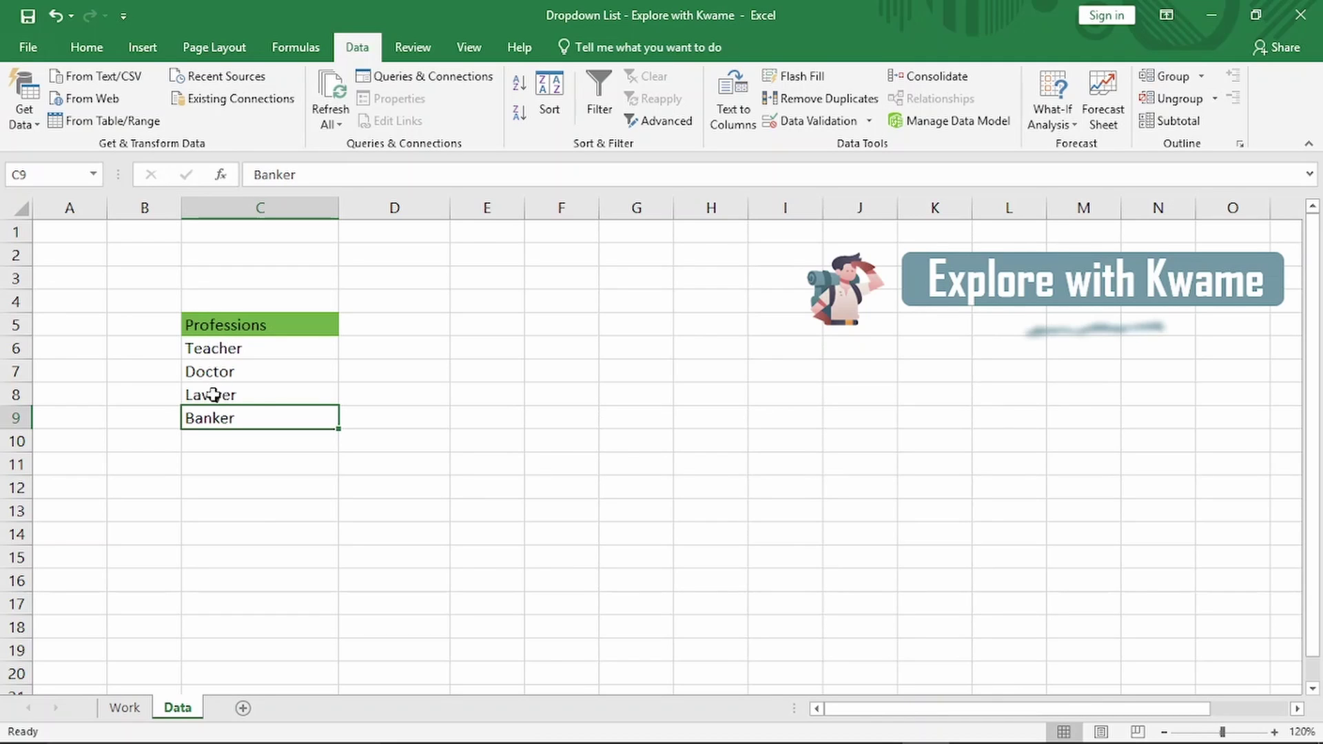
click(17, 372)
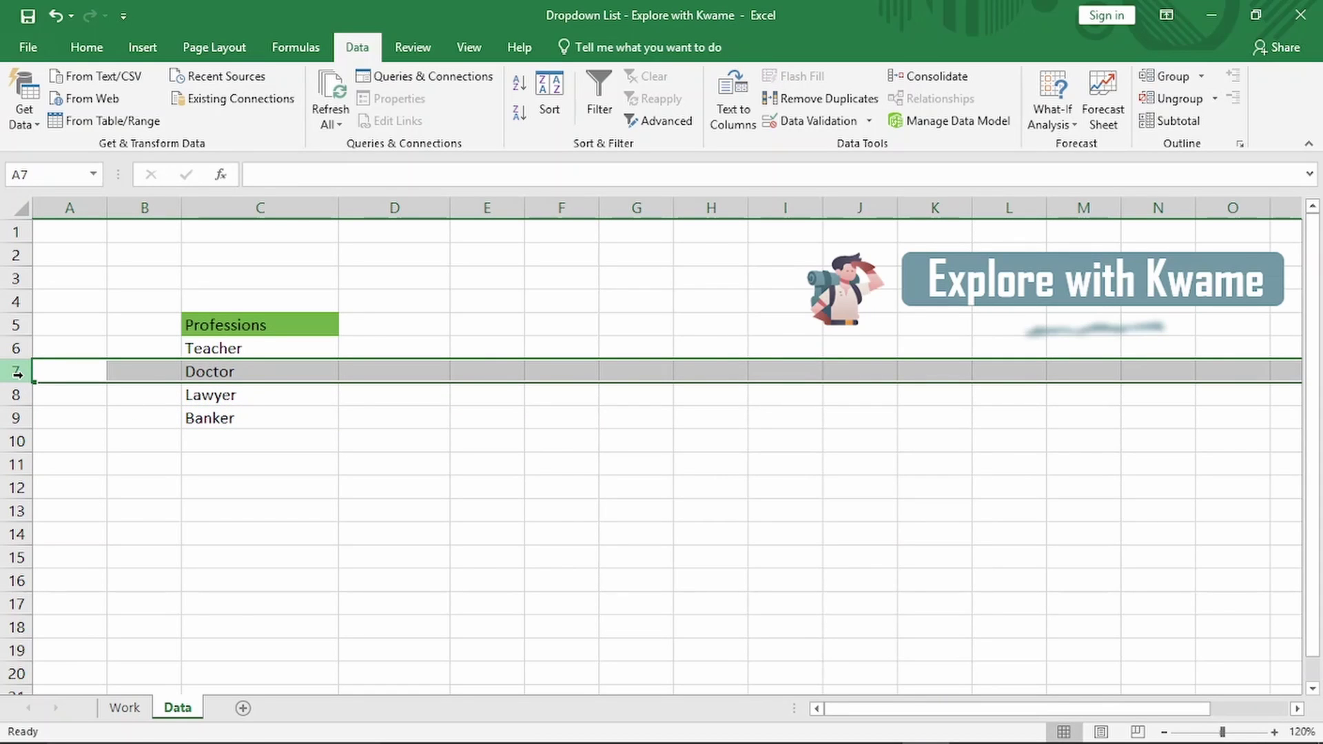
key(ctrl+shift+equal)
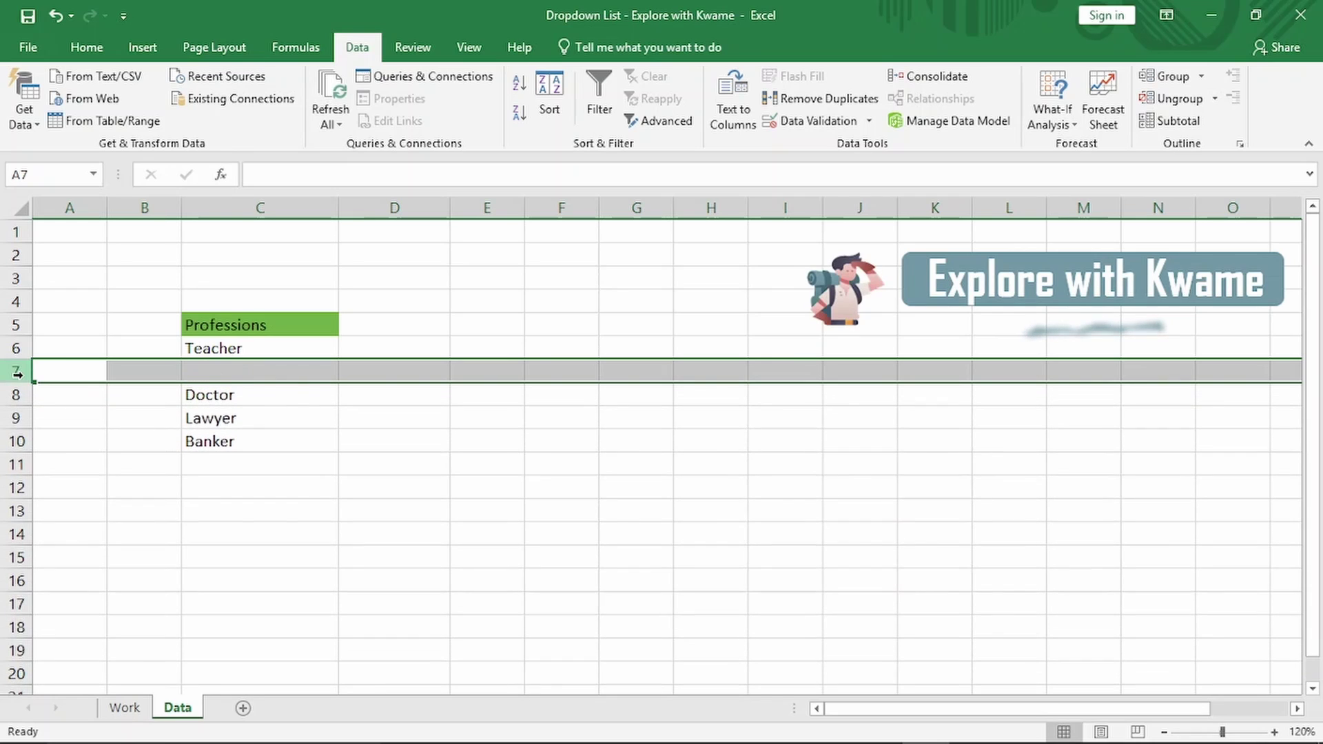
click(244, 374)
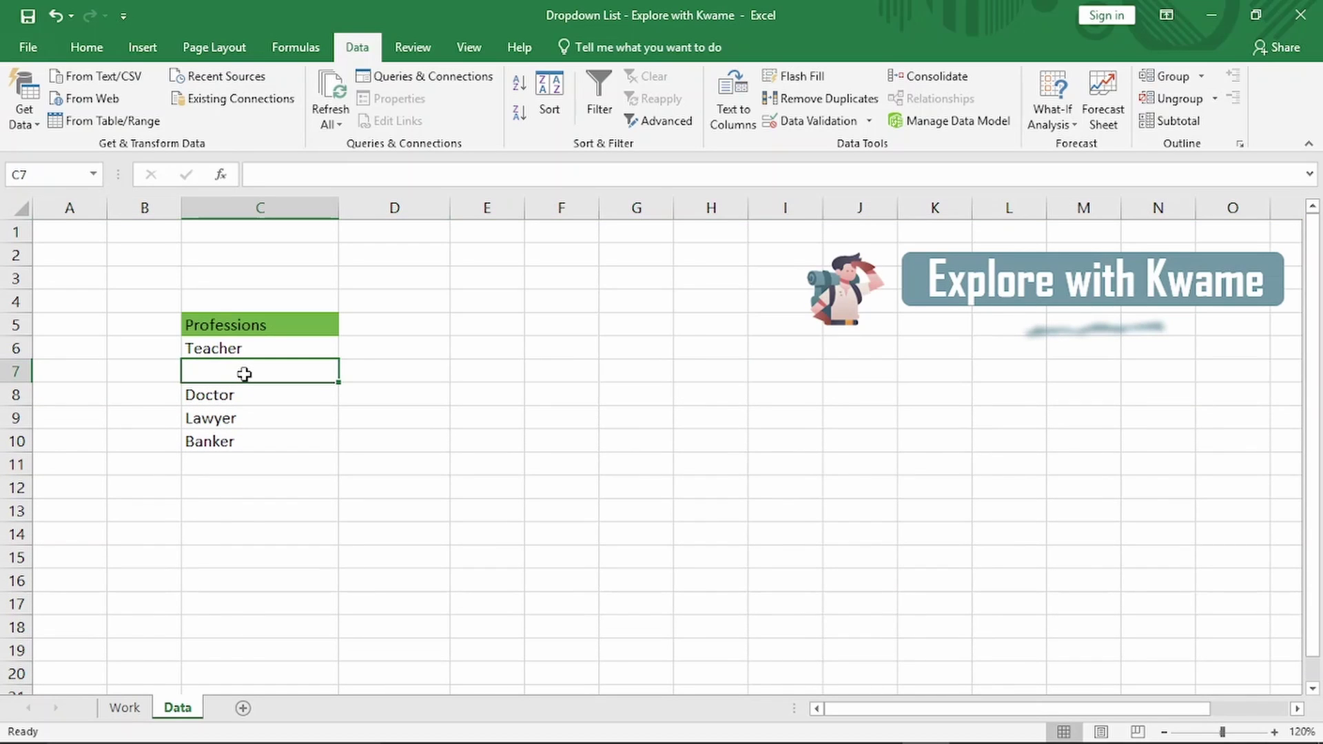
text(Banker)
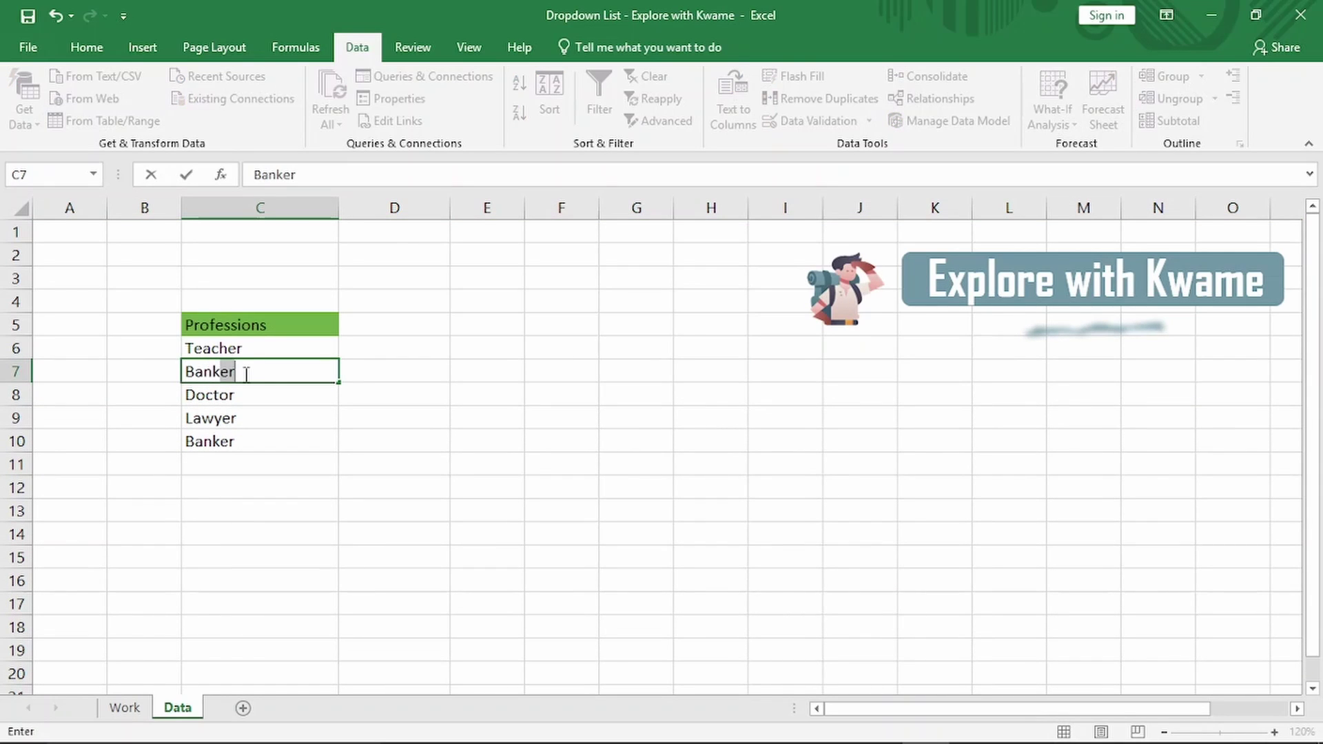
key(Return)
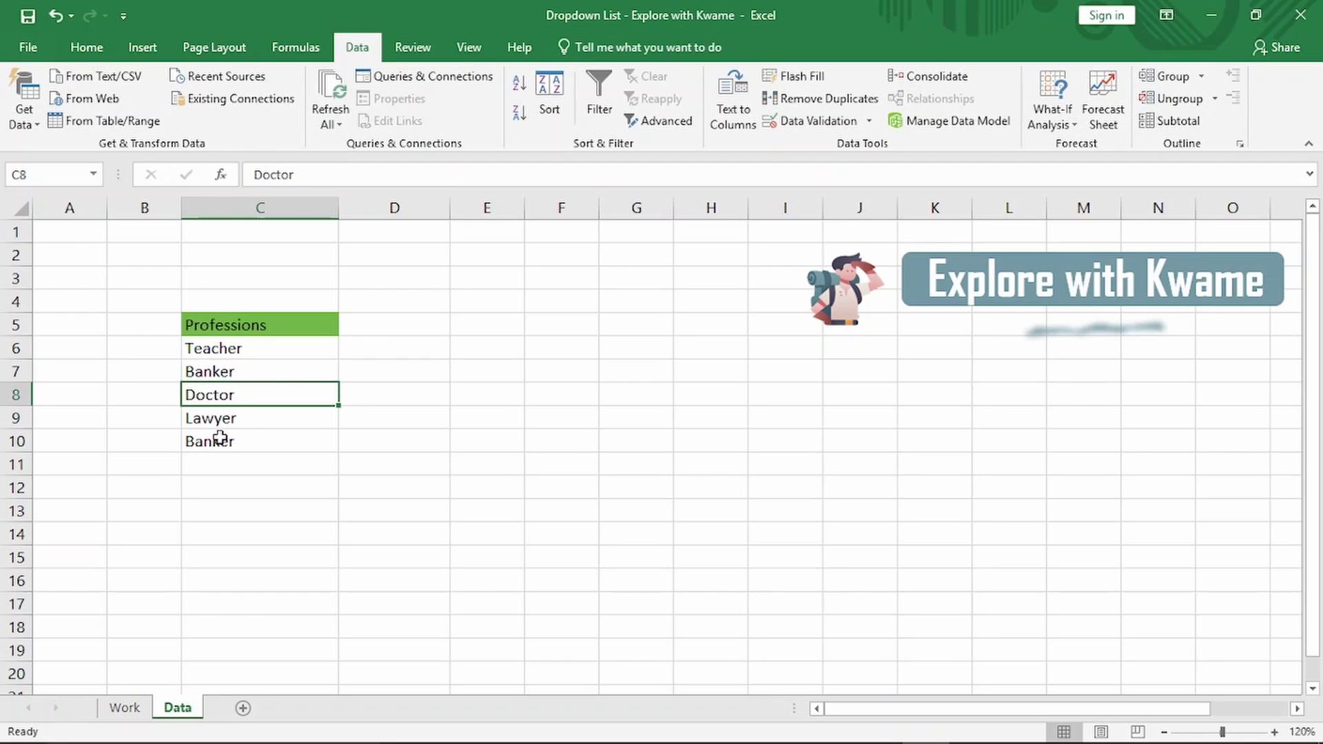
Step: Clear the duplicate Banker entry from cell C10 and review the professions in C6:C9
click(218, 446)
key(Delete)
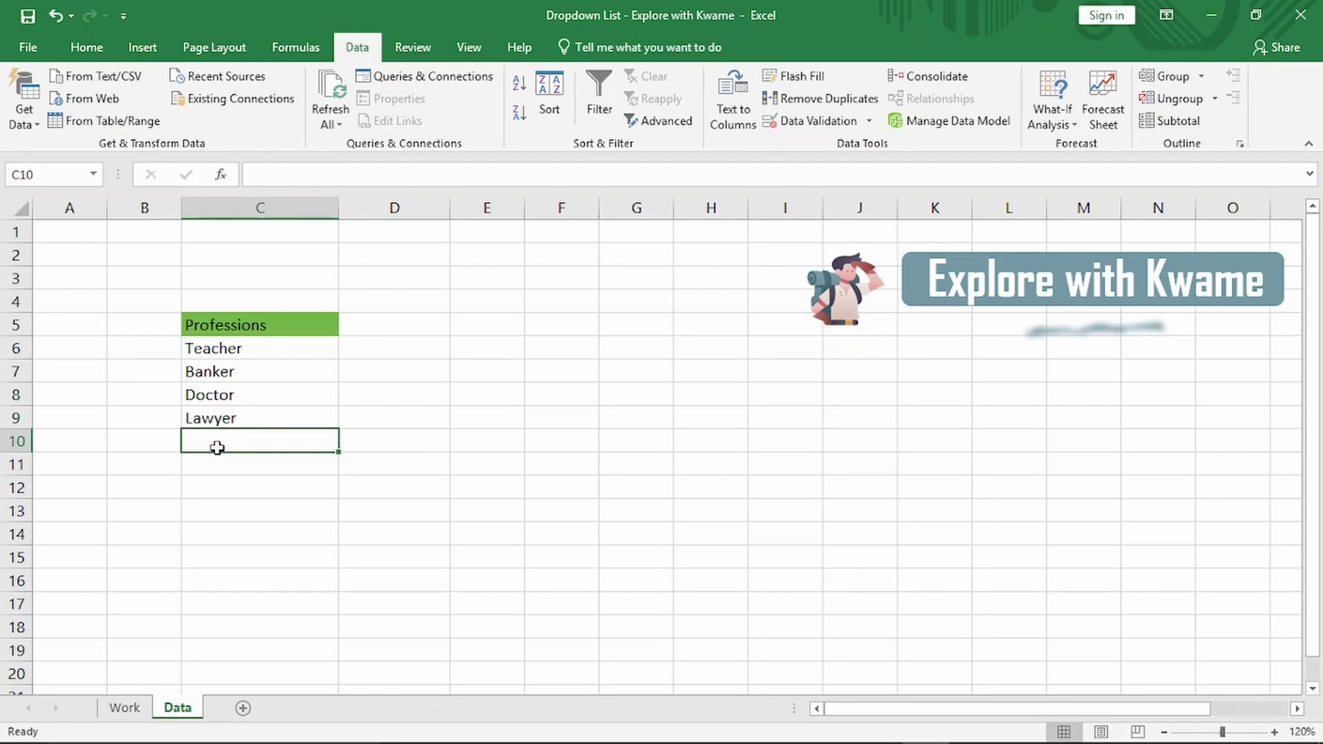
click(235, 372)
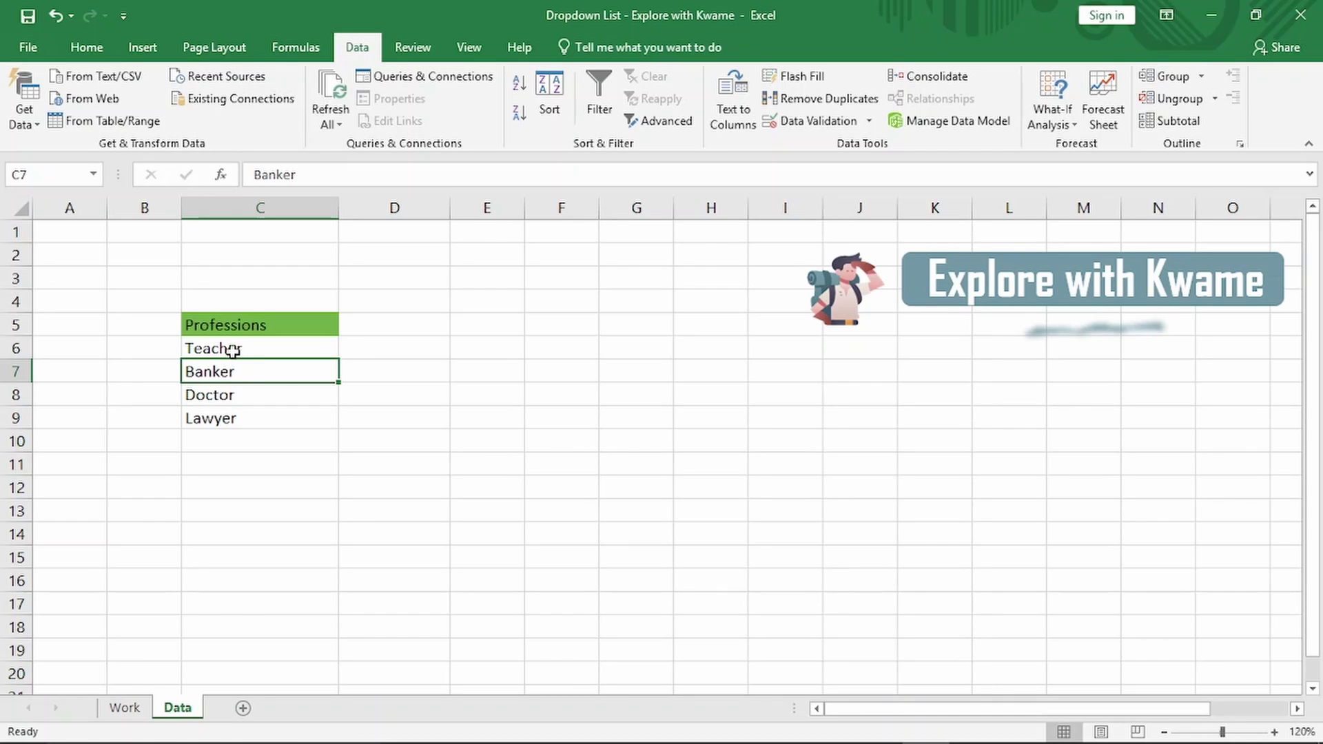
click(233, 349)
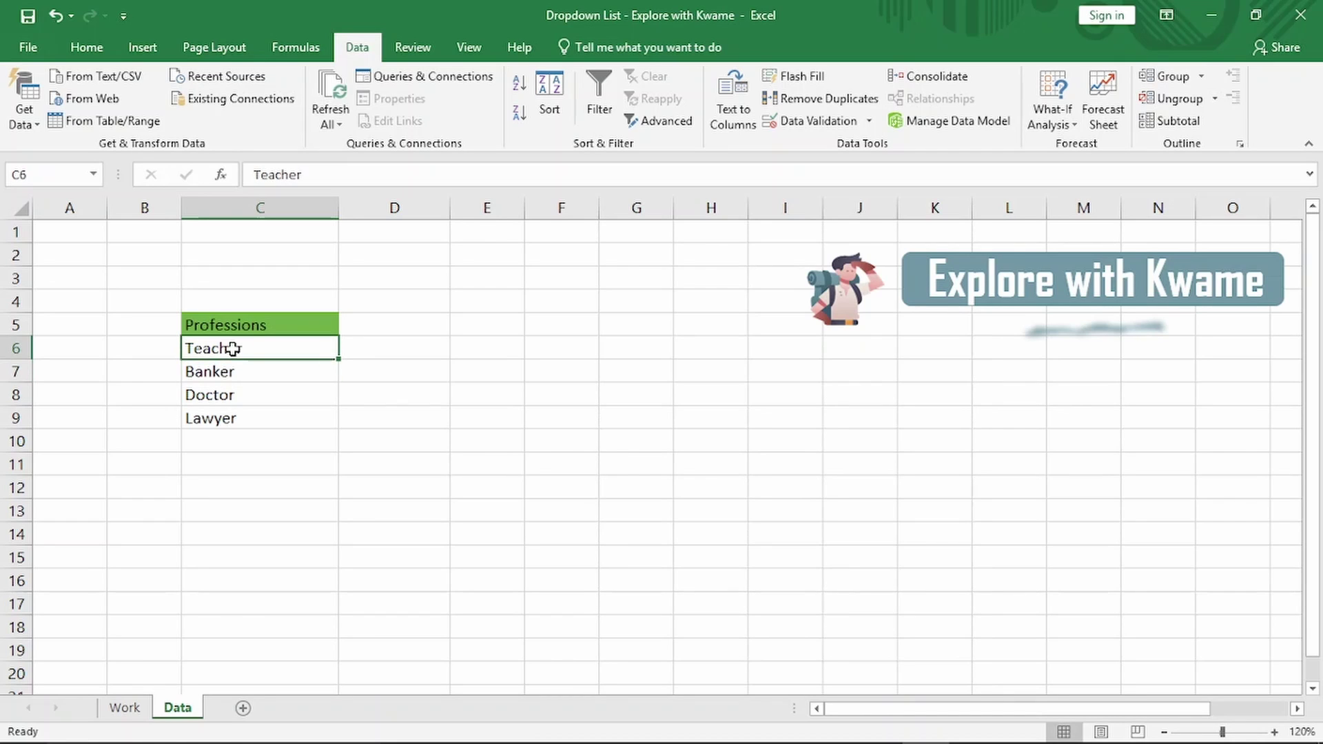
click(235, 423)
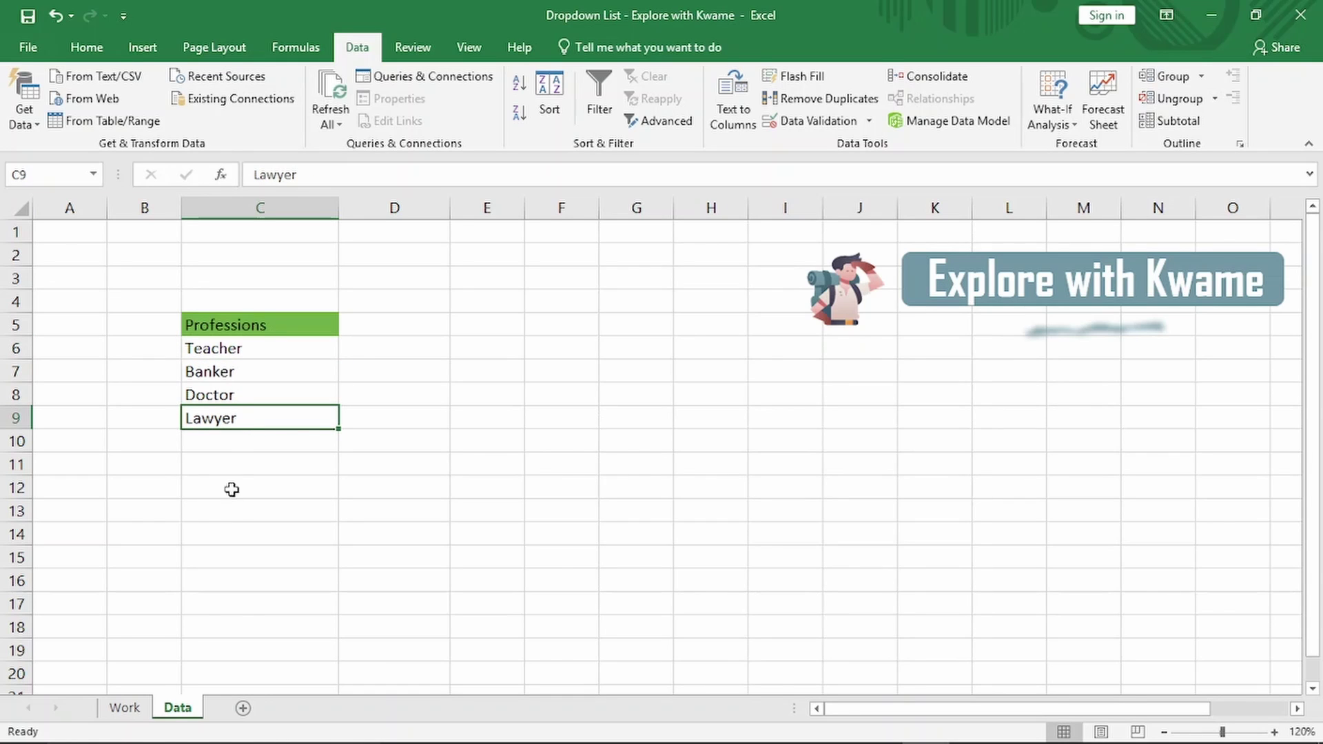
Step: Examine the options in the dropdowns of cells D10 and D11 on the Work sheet, closing each list without choosing
click(124, 709)
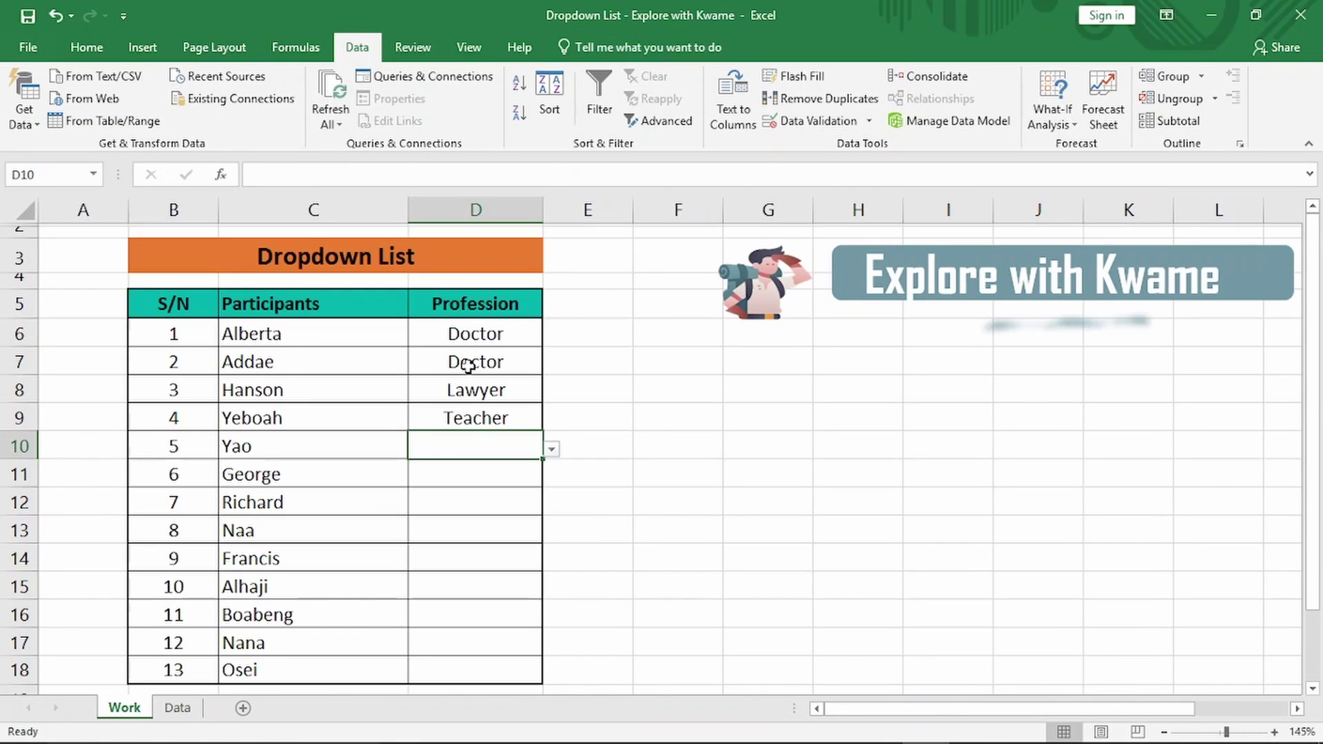
click(552, 450)
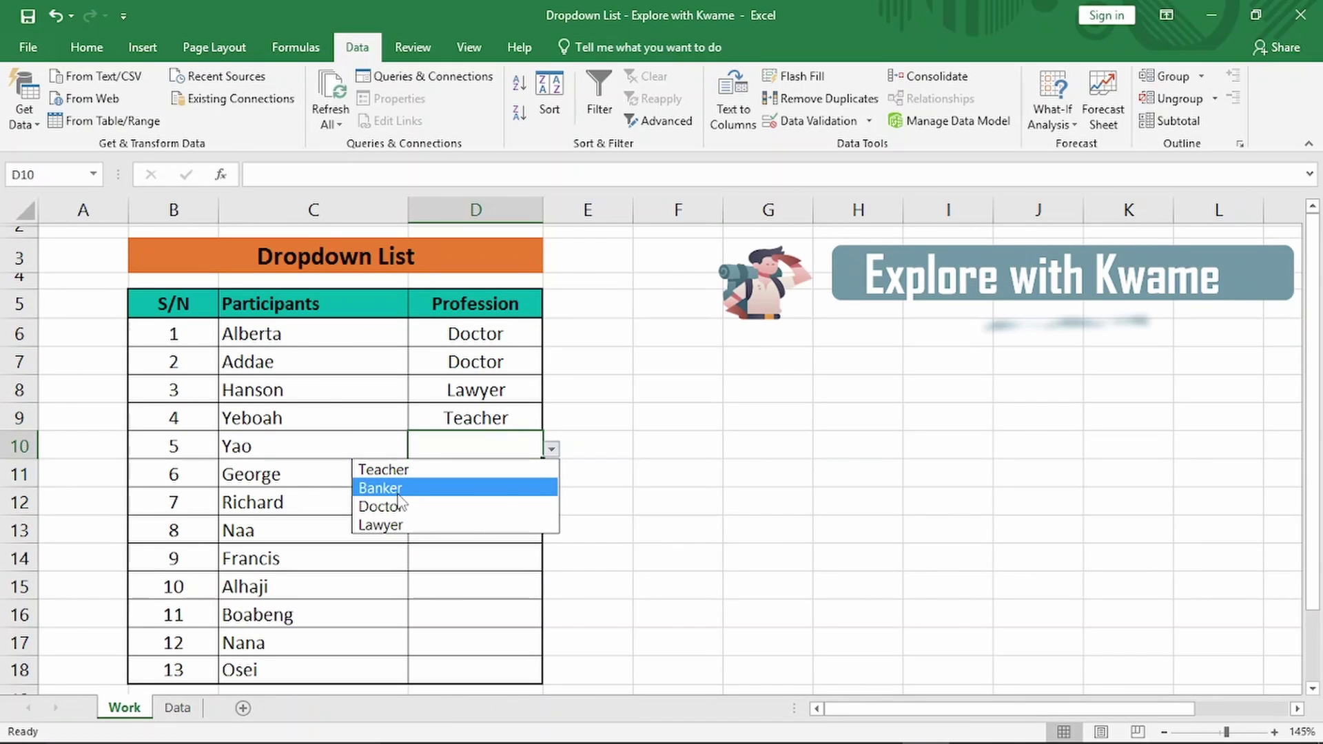
key(Escape)
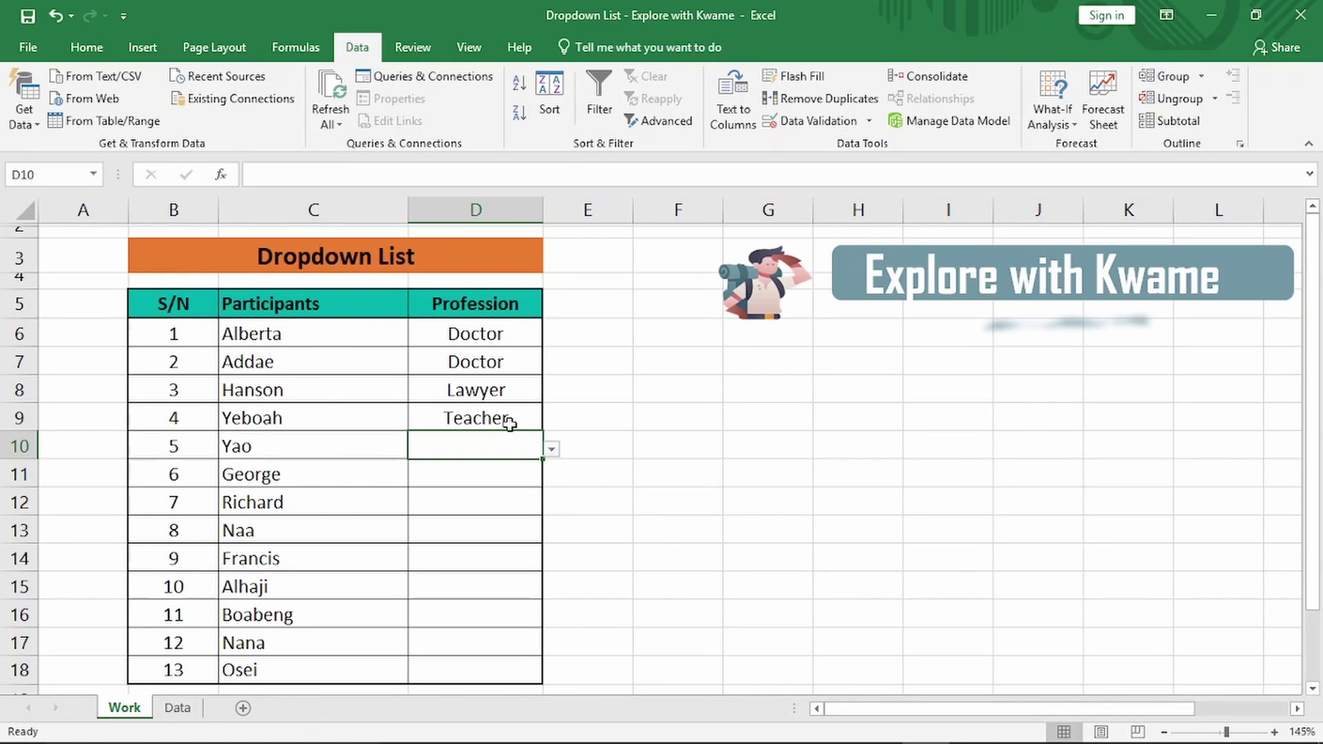
click(488, 474)
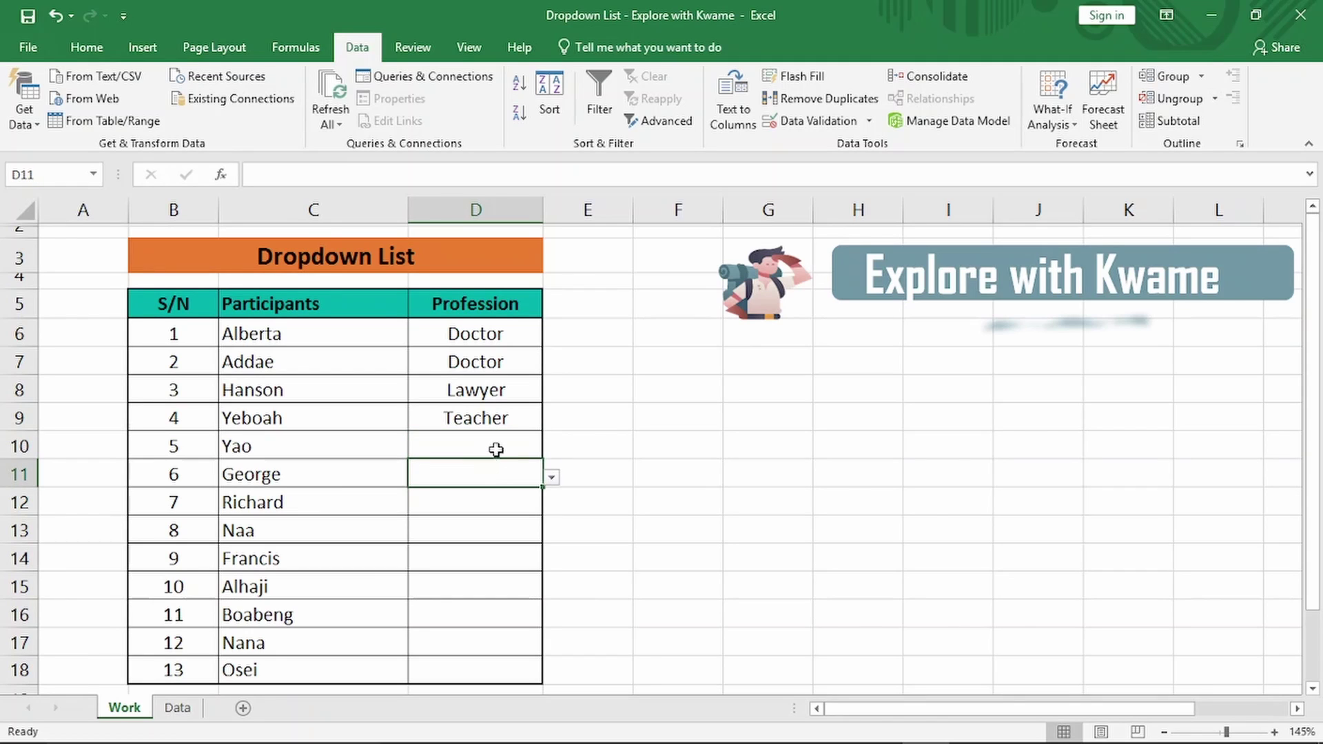
click(551, 477)
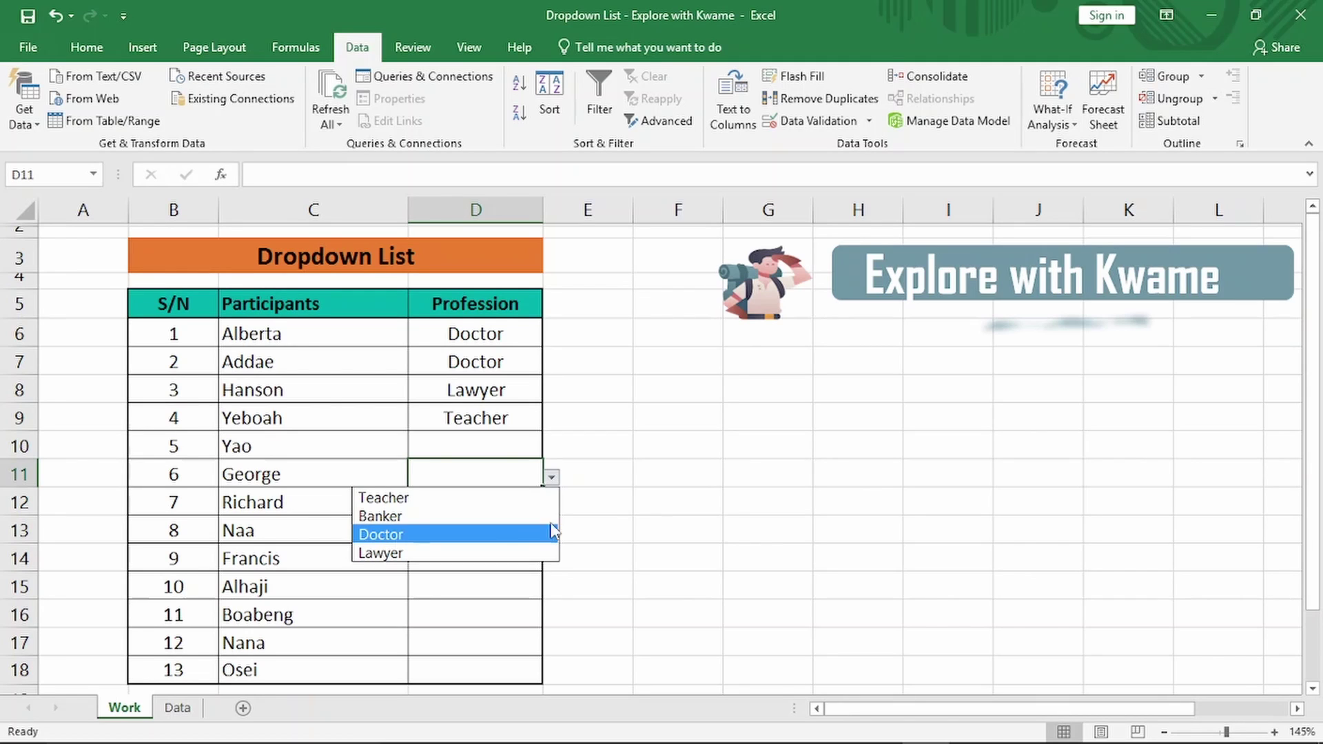
click(645, 508)
Step: Choose Banker from the Profession dropdown in cell D10
click(510, 451)
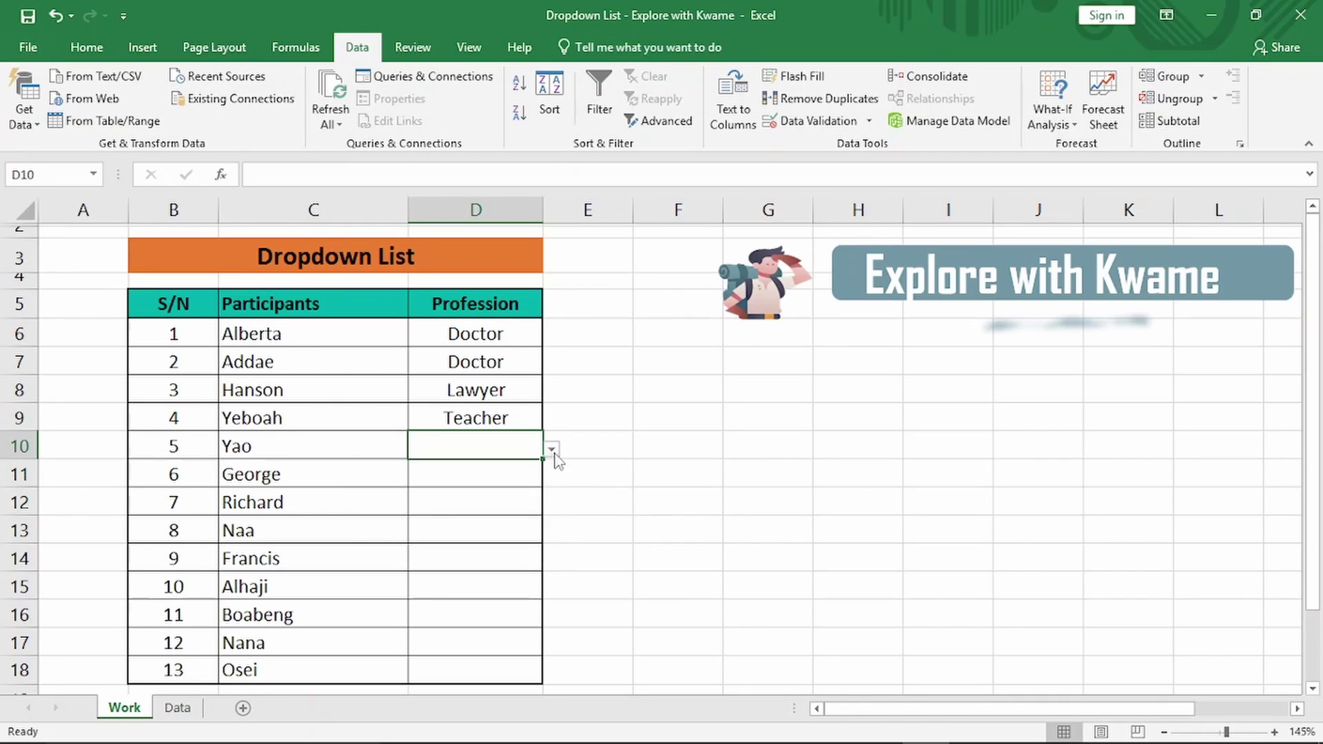
click(552, 449)
click(412, 493)
Step: Add Pilot to the Professions list on the Data sheet, in cell C10 below Lawyer
key(ctrl+Page_Down)
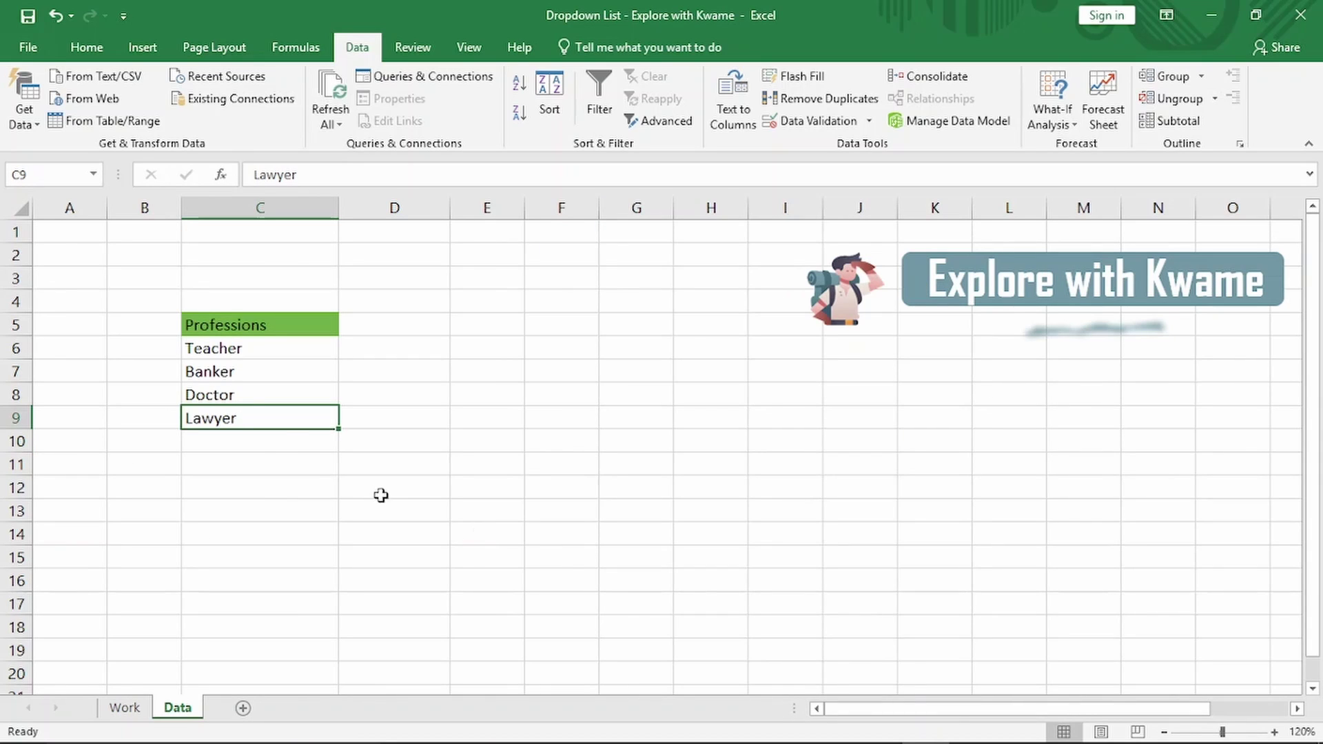
click(272, 444)
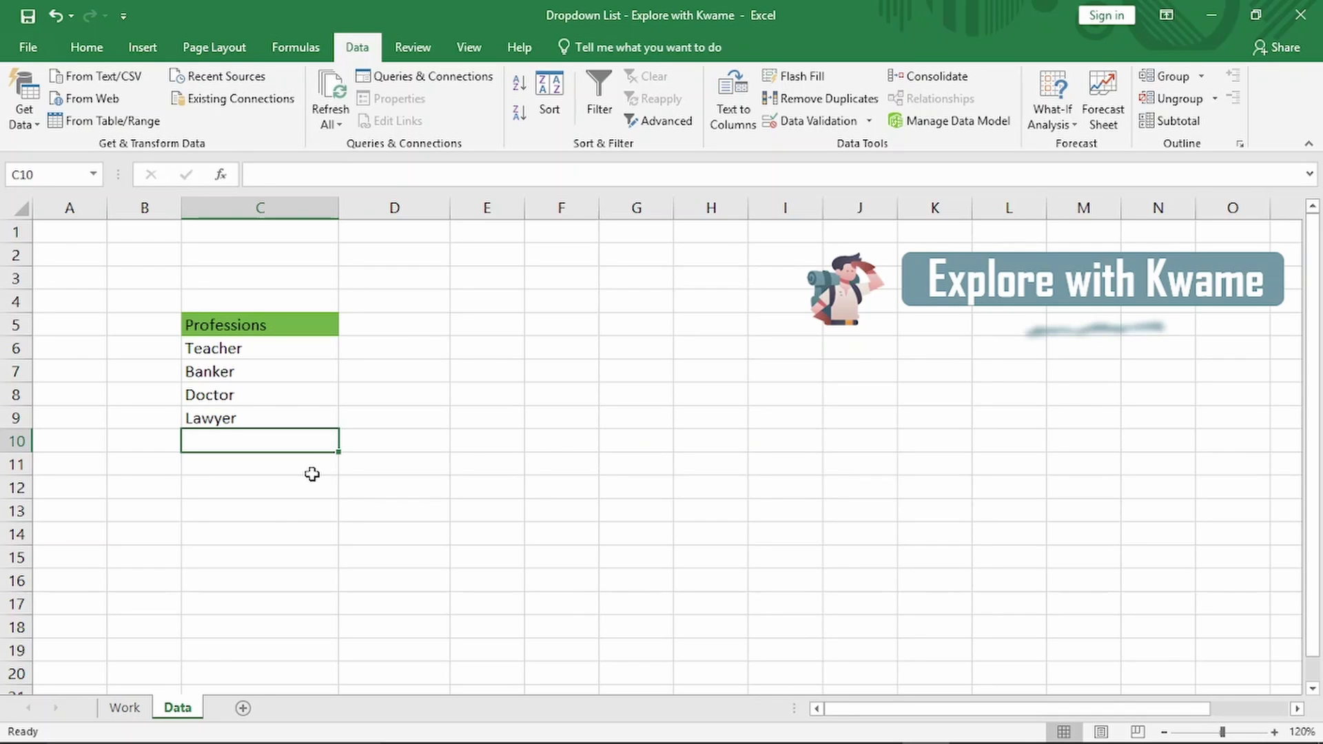
text(Pilot)
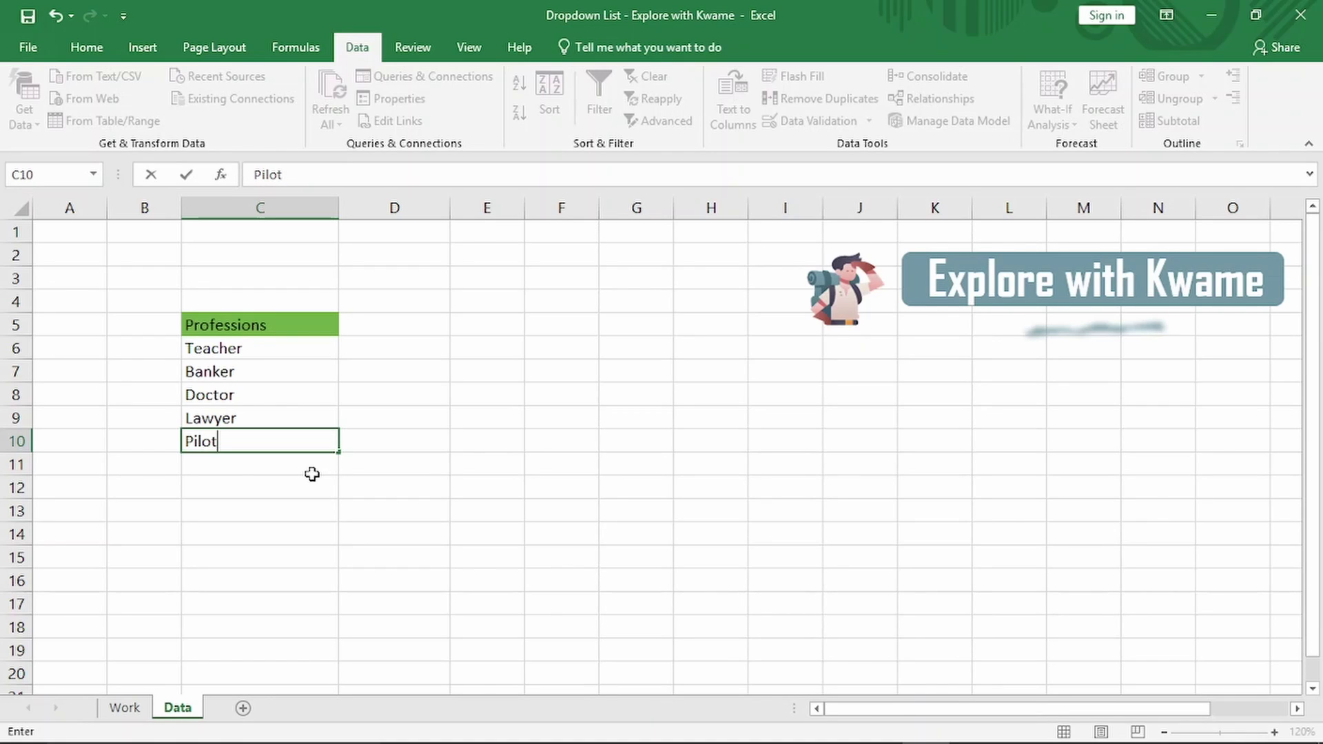
key(Return)
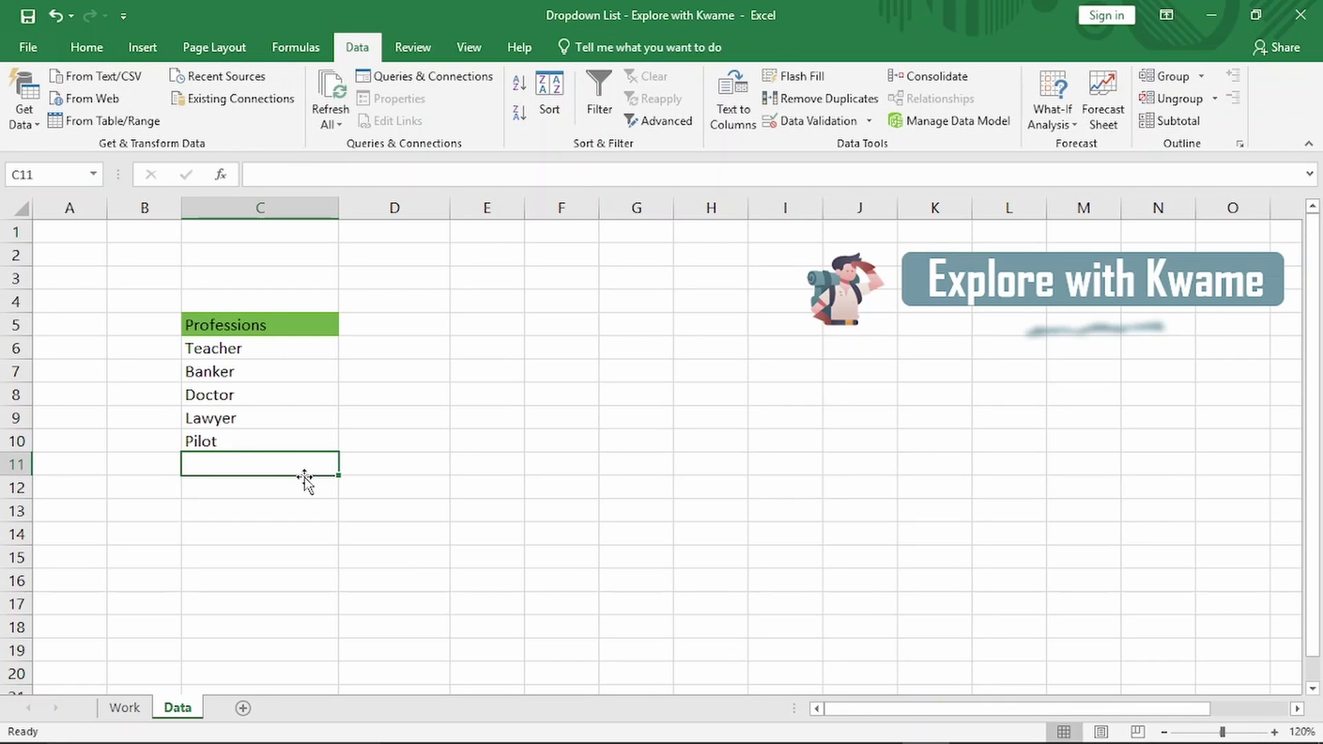
Step: Check whether the dropdown in cell D10 of the Work sheet offers Pilot, and close the list without choosing
click(124, 708)
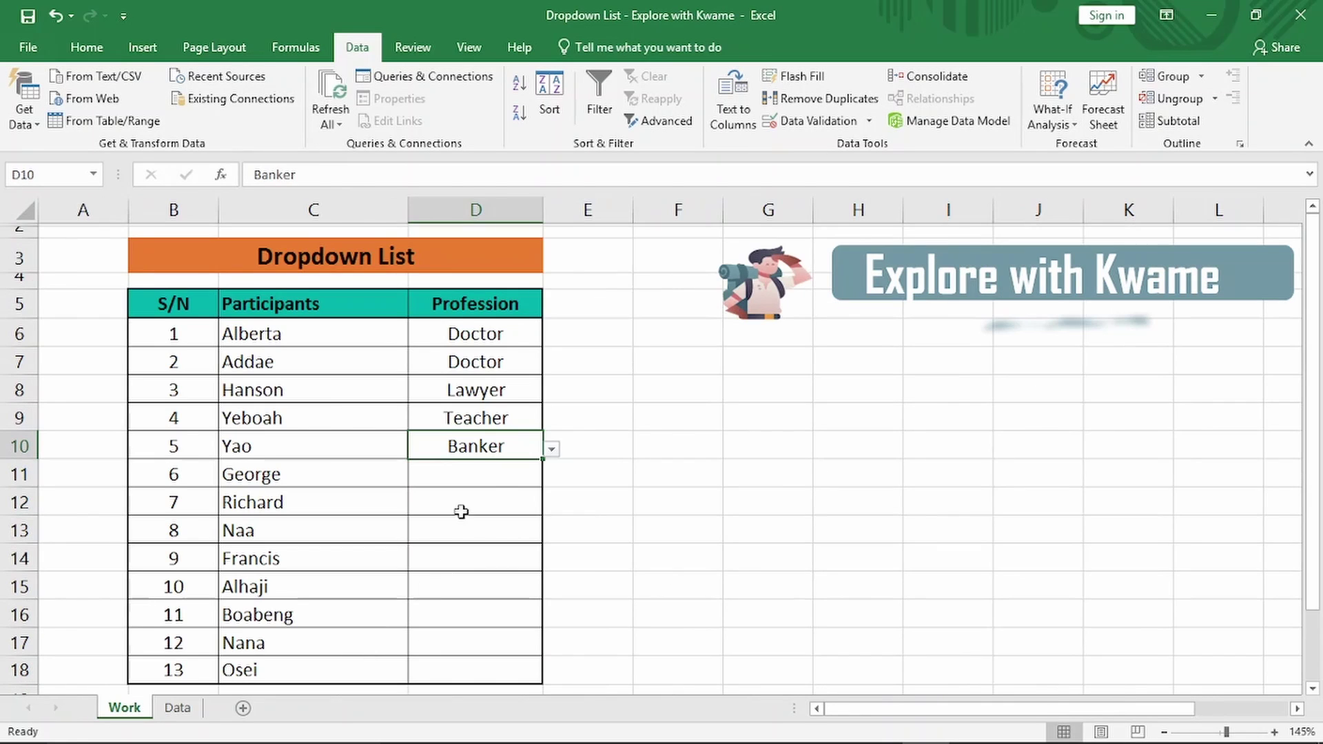
click(552, 448)
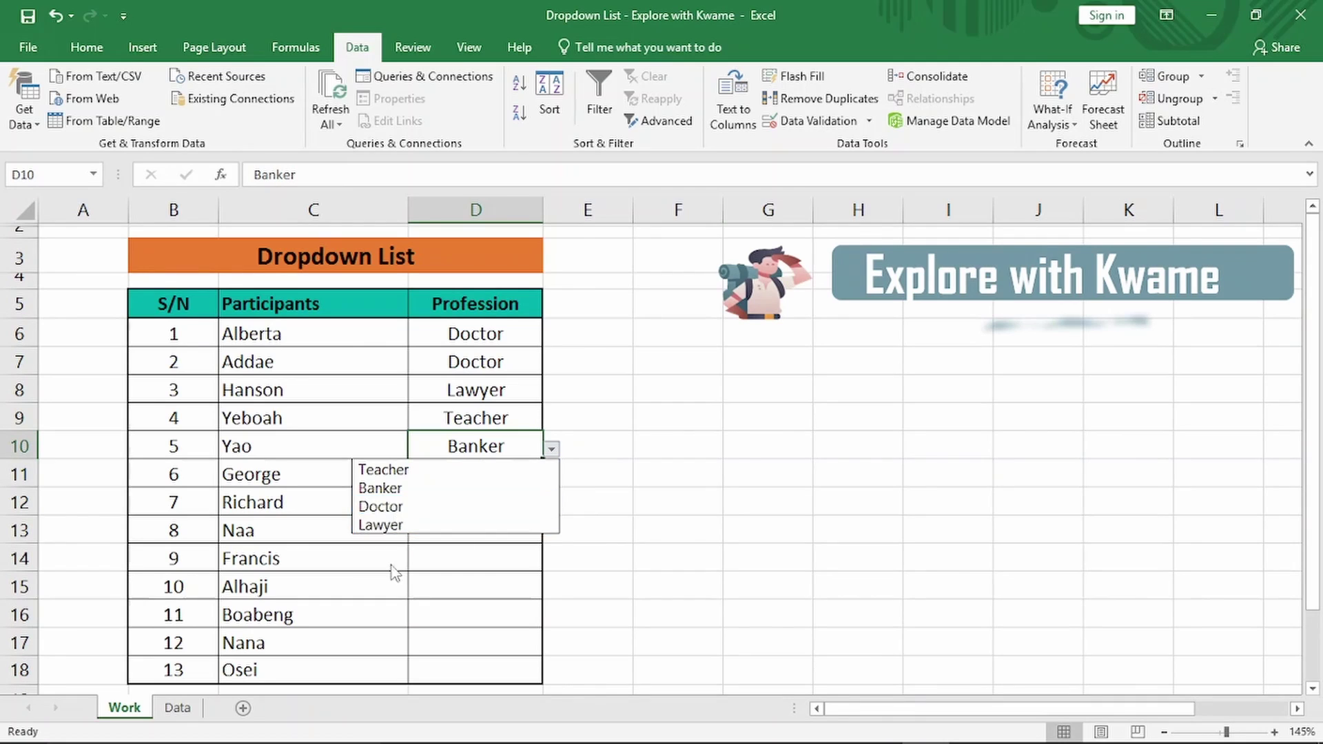
key(Escape)
Step: Move Pilot from cell C10 on the Data sheet up between the existing professions, shifting the entries below it down
click(180, 710)
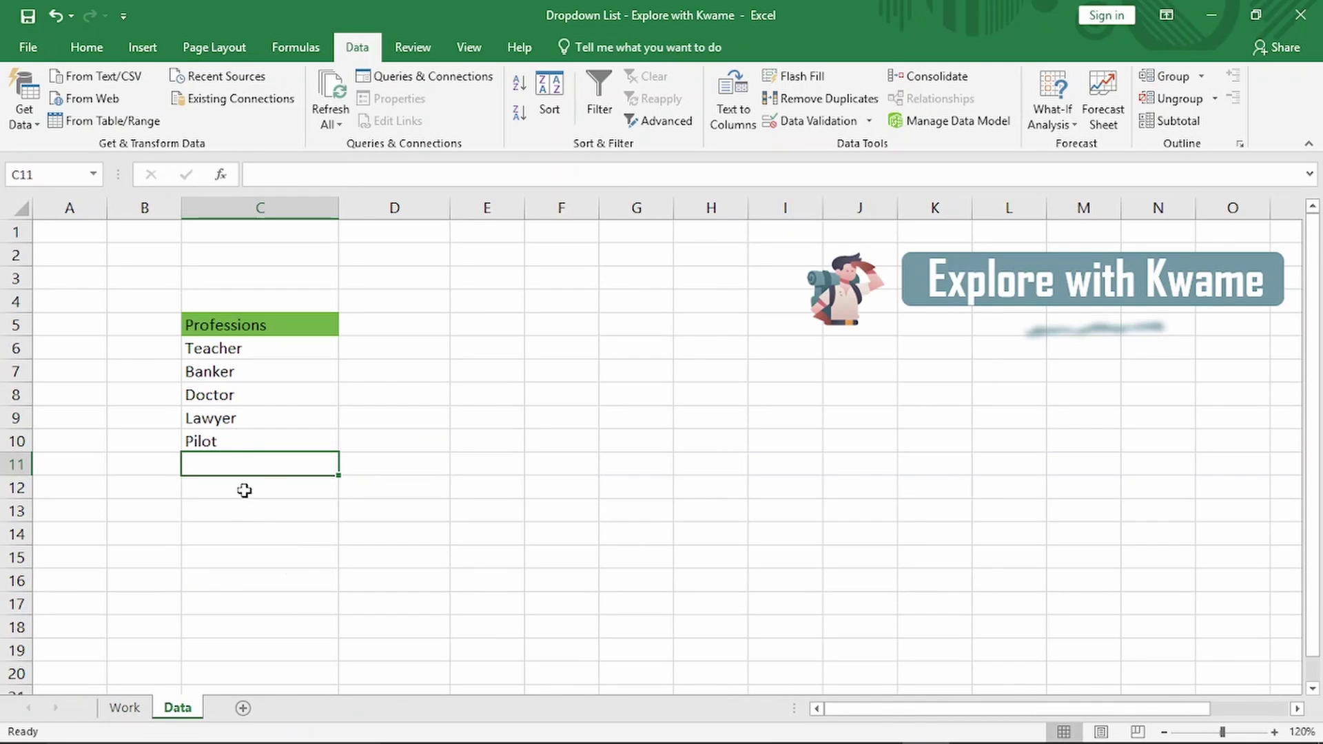
click(243, 441)
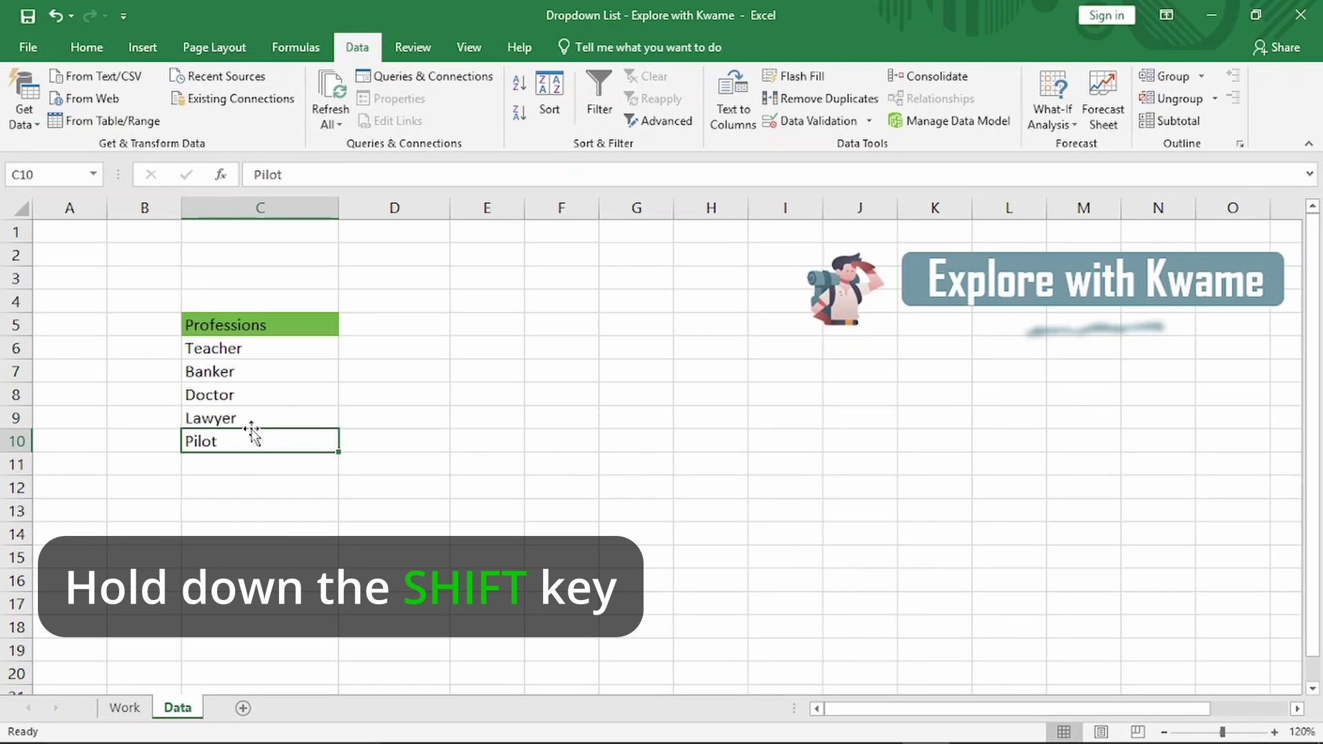
drag(252, 429, 253, 390)
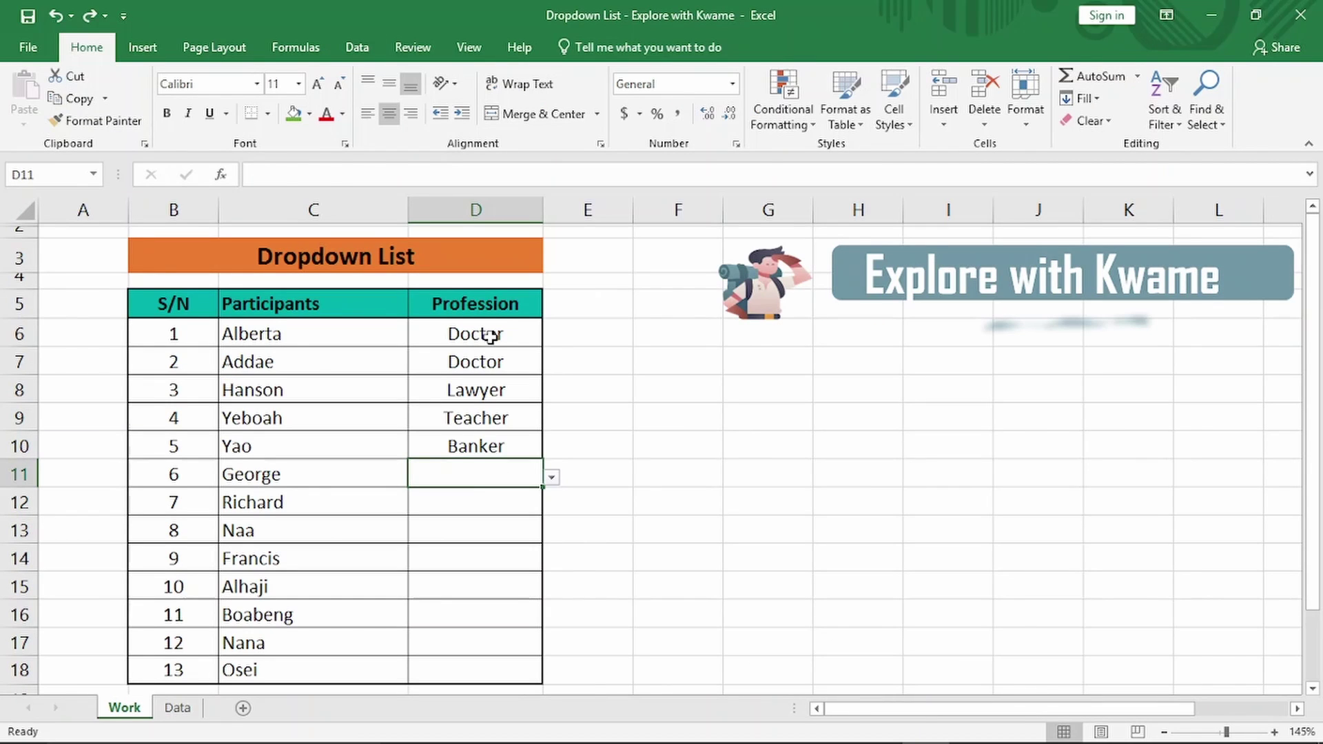
Step: Review the professions chosen in cells D6:D10 of the Work sheet one by one
click(492, 365)
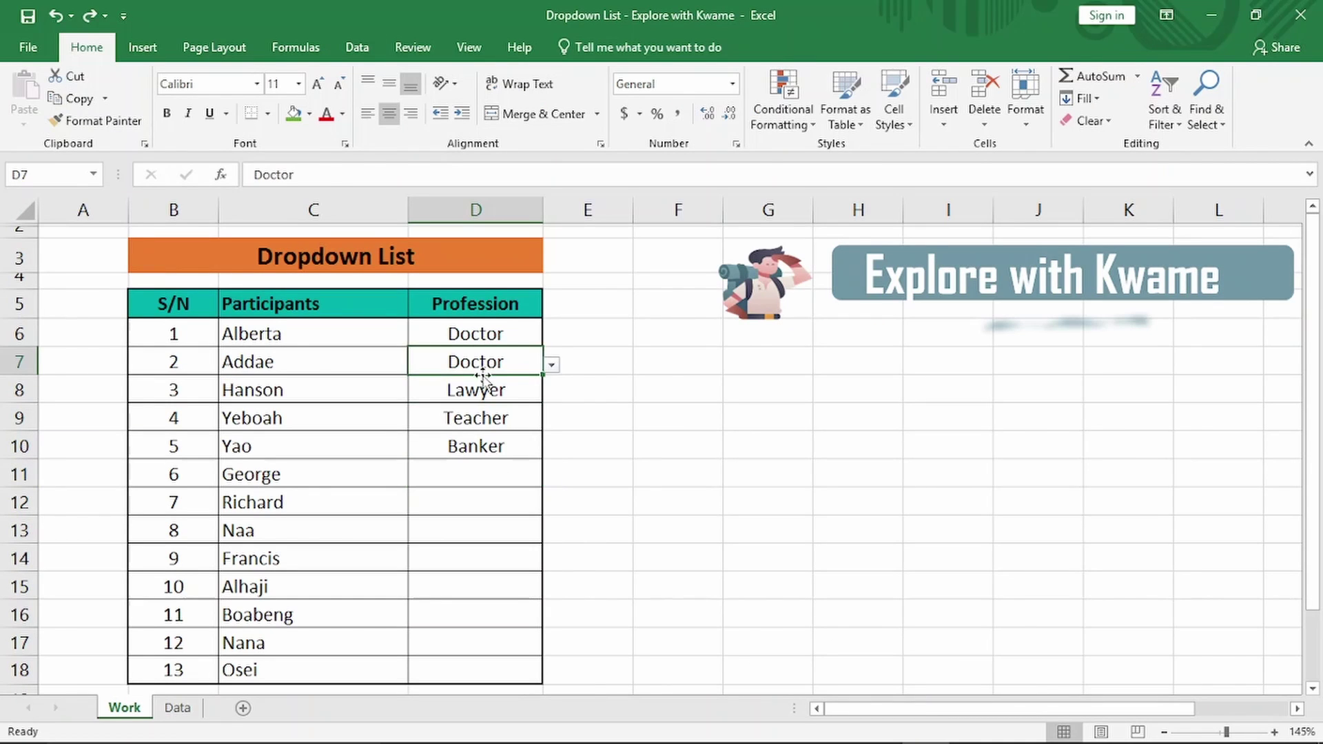
click(484, 386)
click(488, 419)
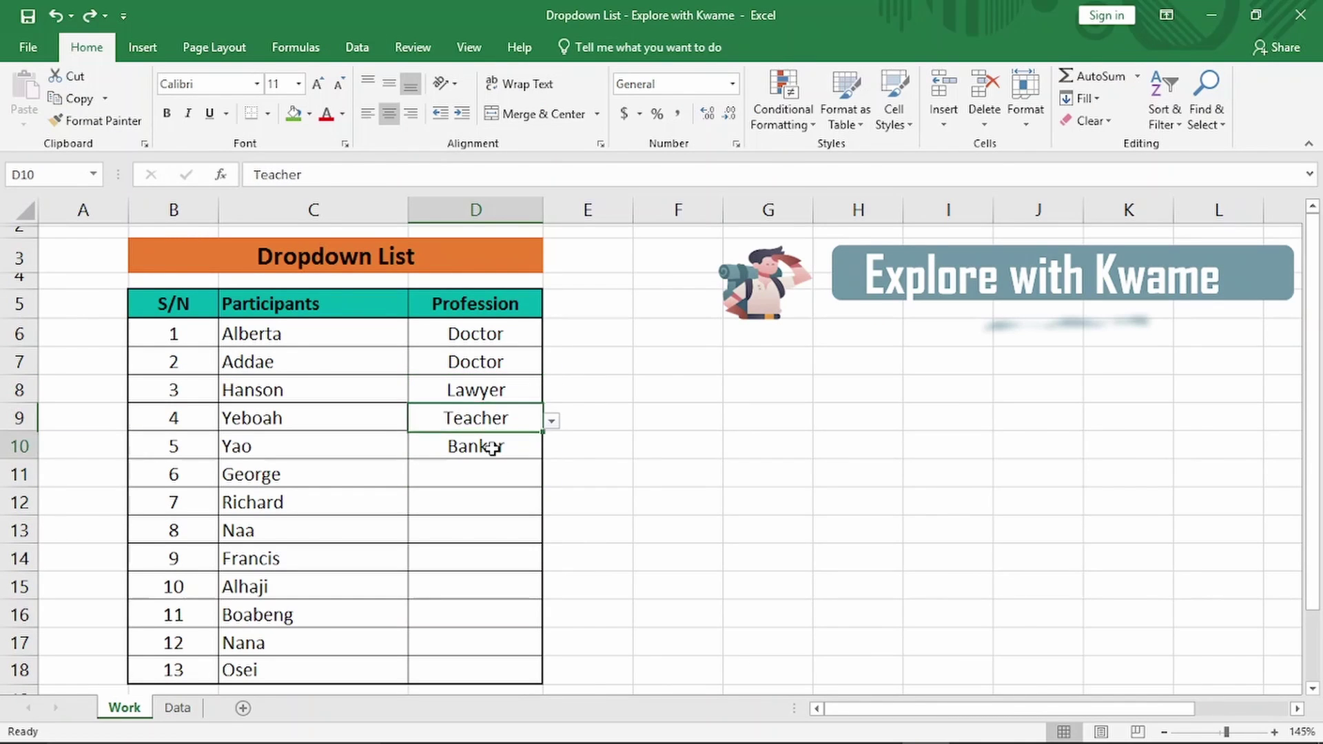
click(490, 444)
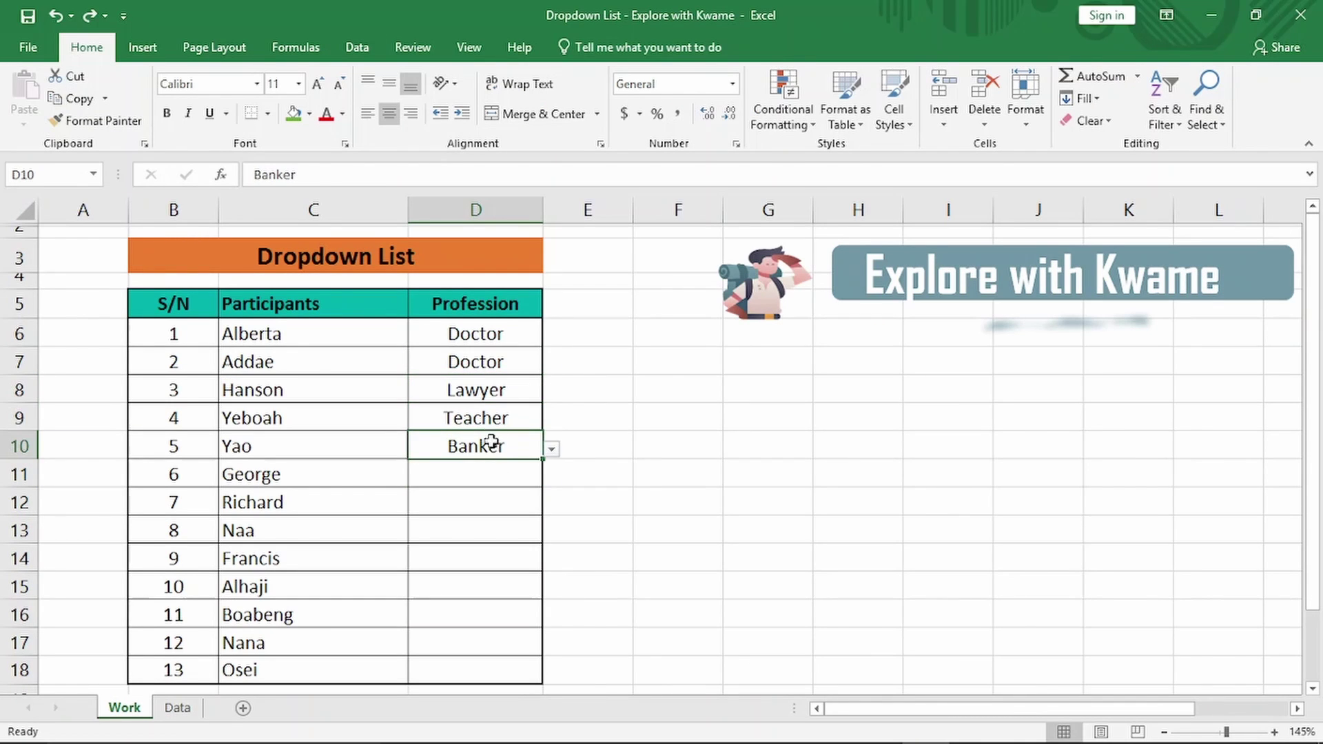
click(492, 336)
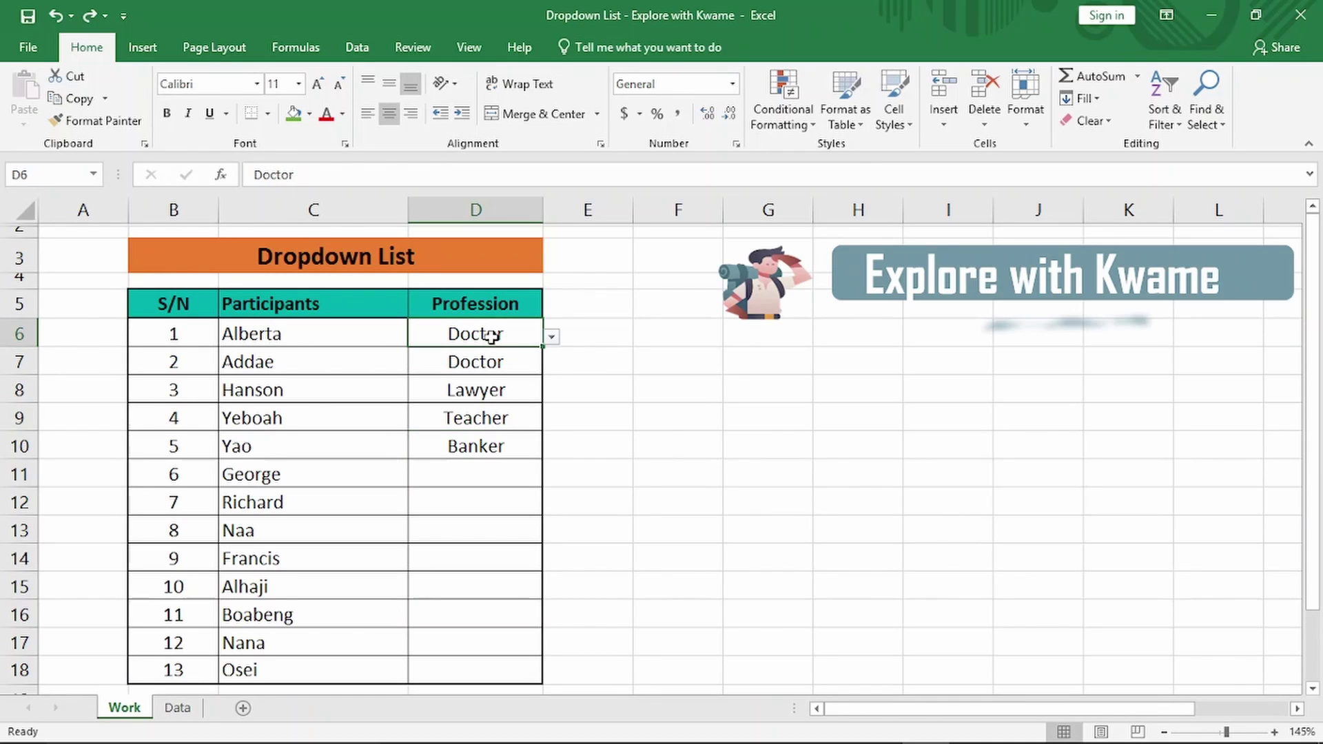
click(492, 363)
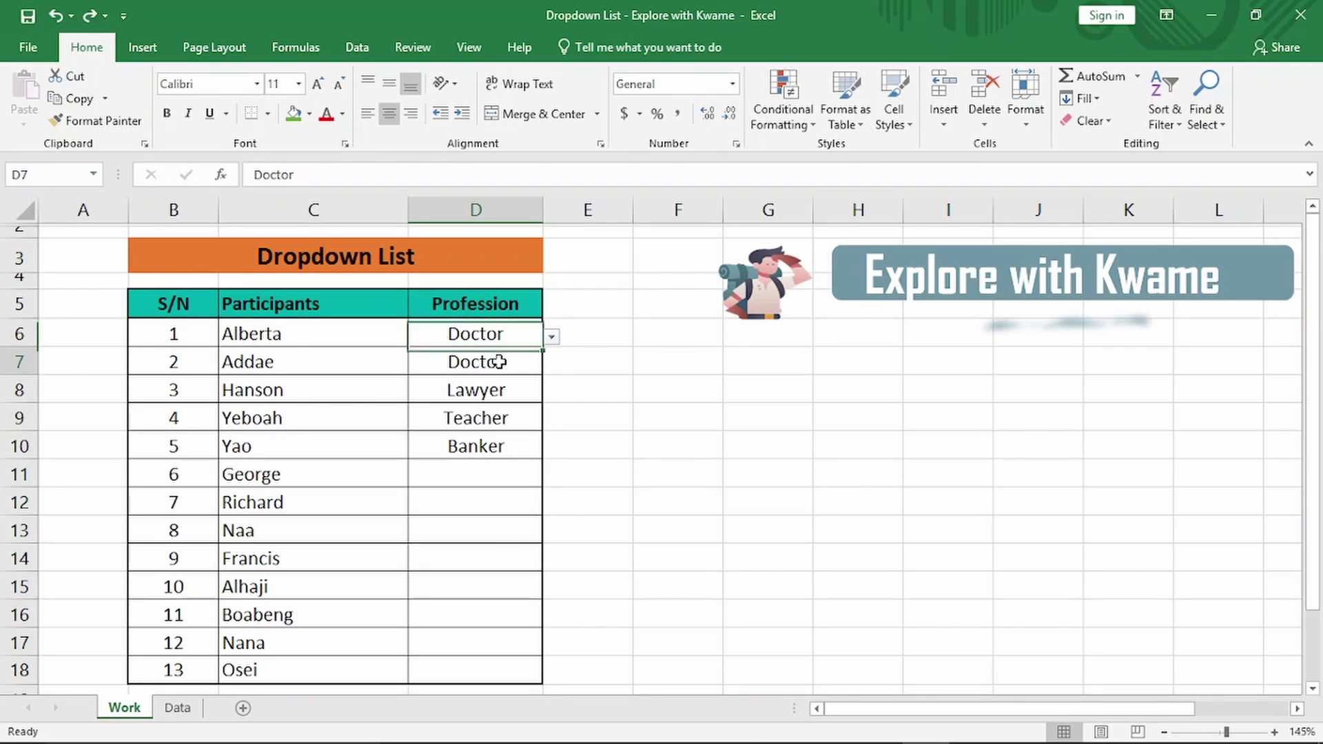
click(501, 394)
click(498, 417)
click(498, 446)
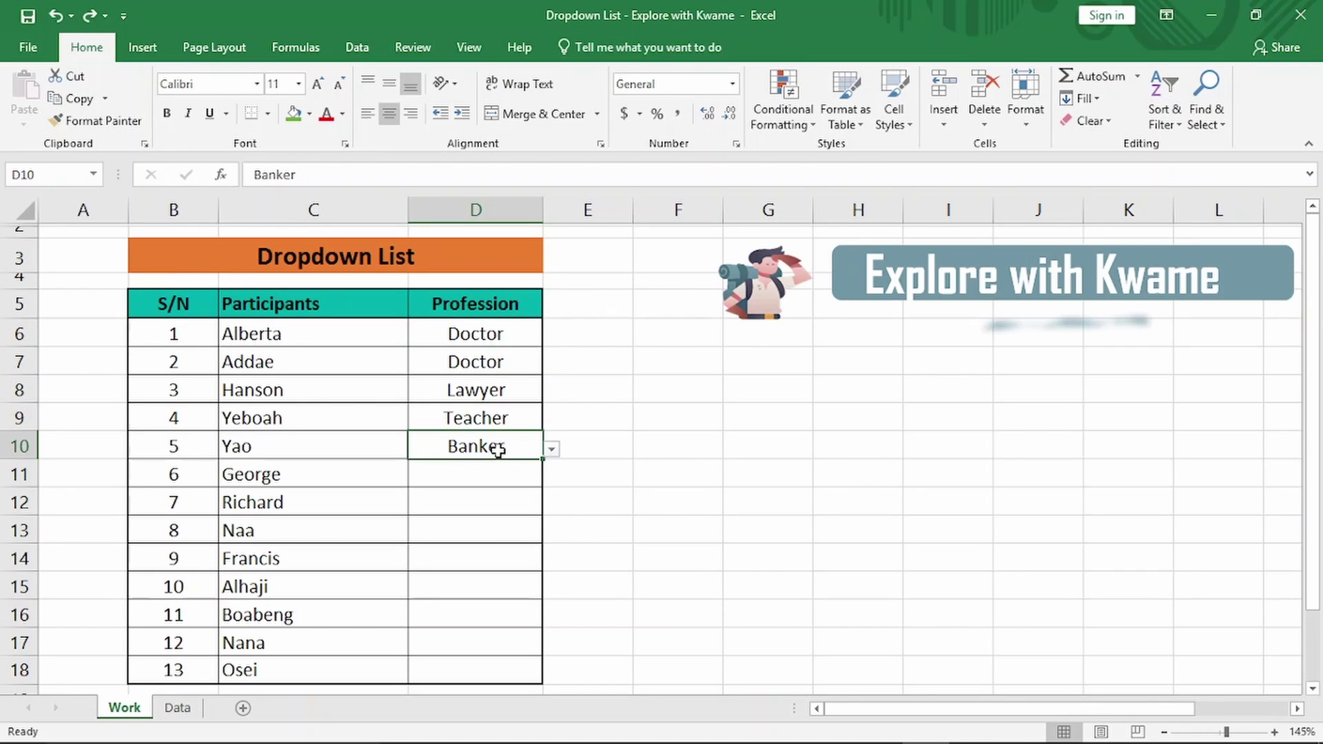
Step: Open the data validation of cells D6:D18 on the Work sheet and set the input message title to Hello
drag(487, 336, 477, 671)
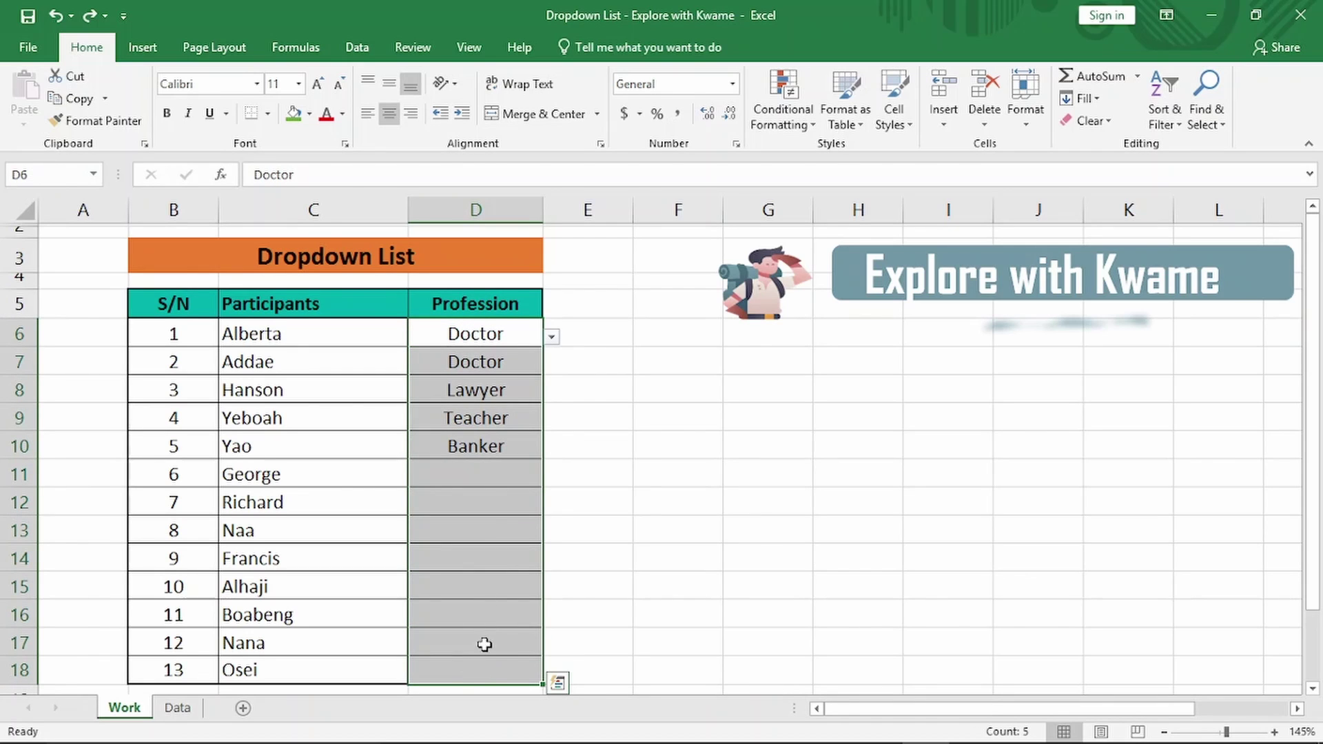
click(365, 45)
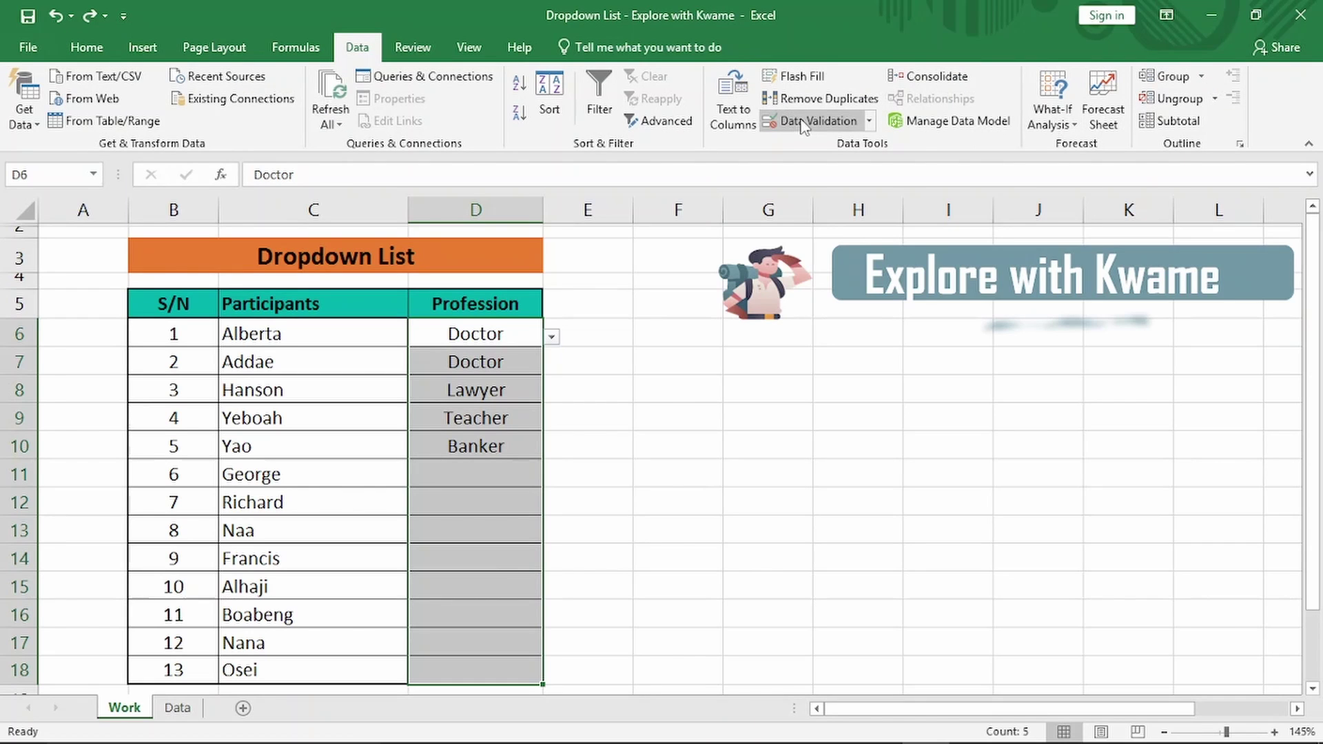
click(801, 122)
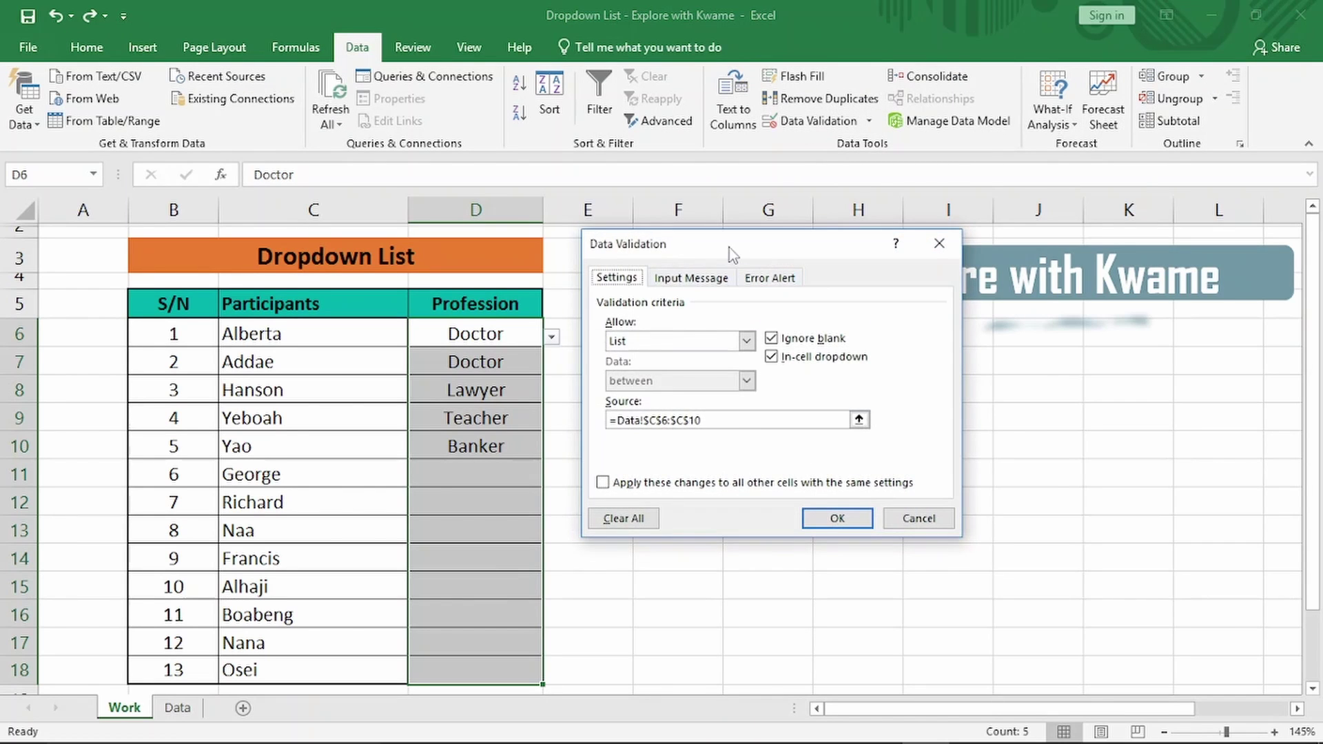
drag(729, 246, 821, 259)
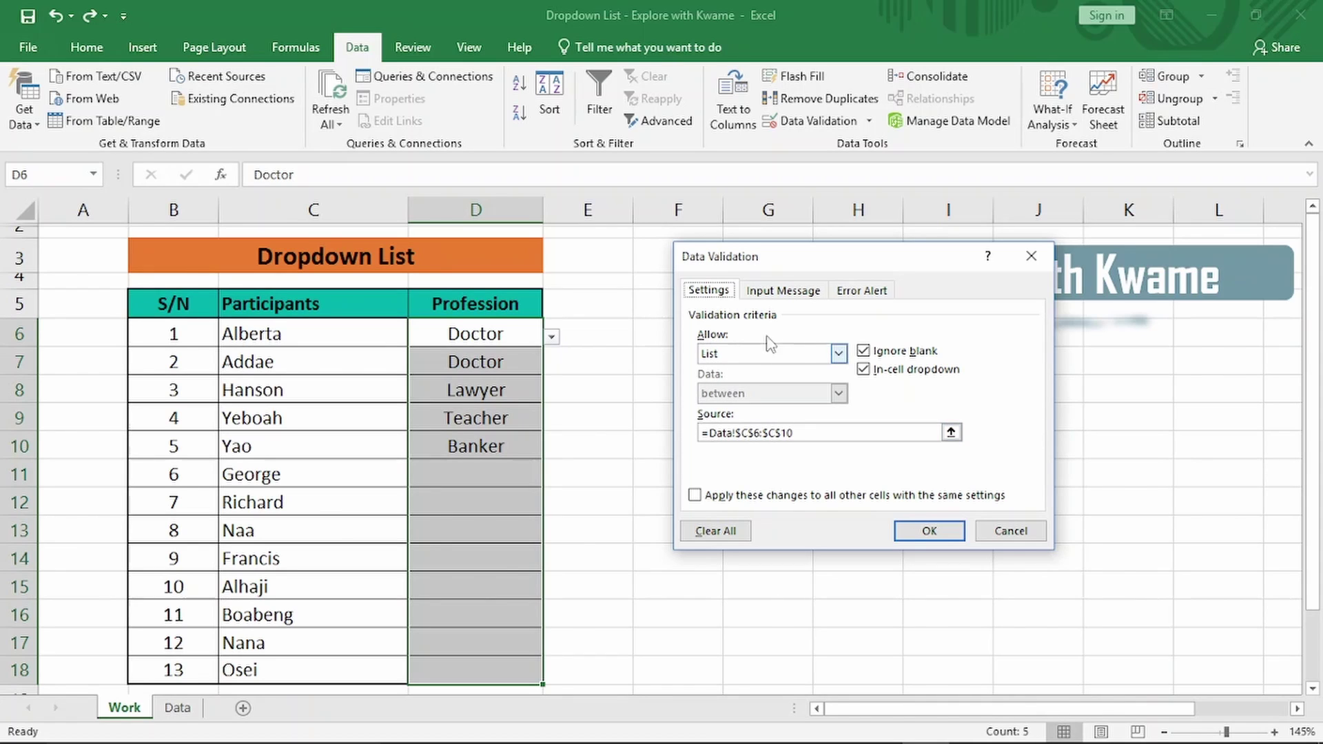
click(789, 295)
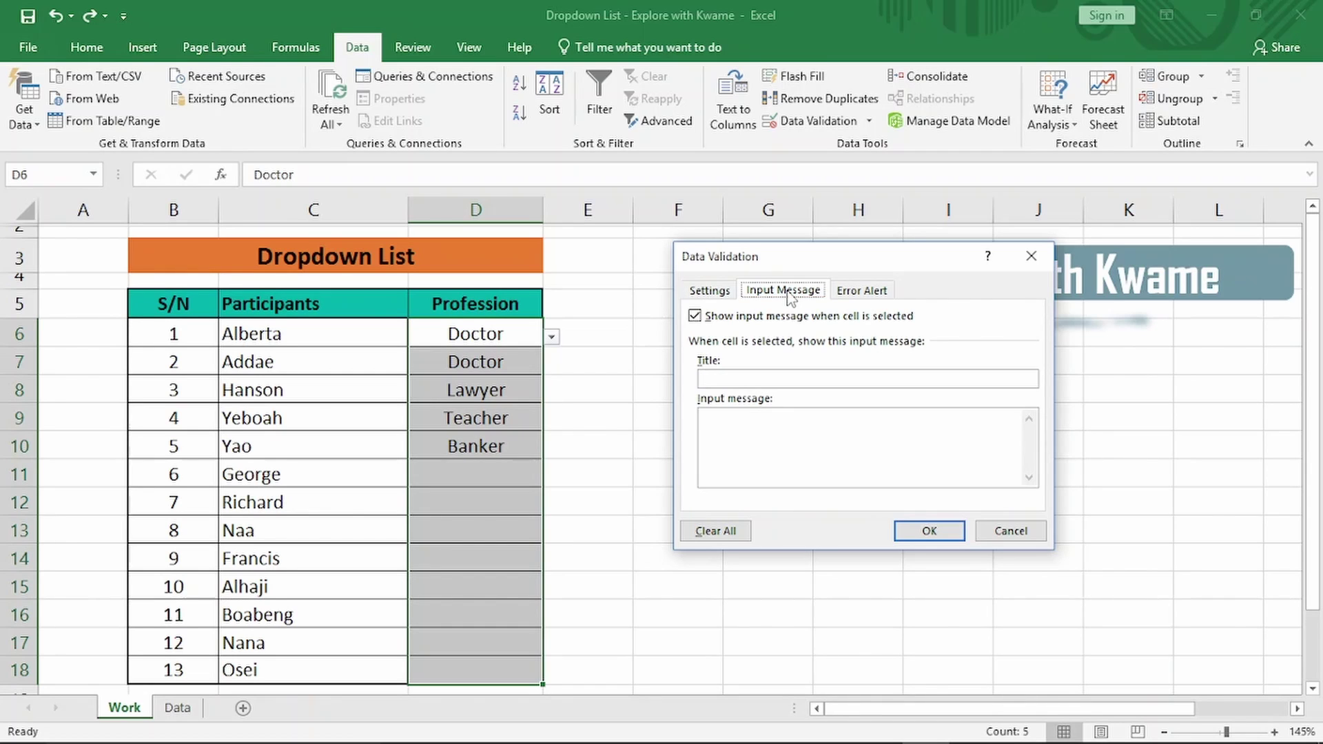
drag(812, 272, 773, 269)
click(734, 376)
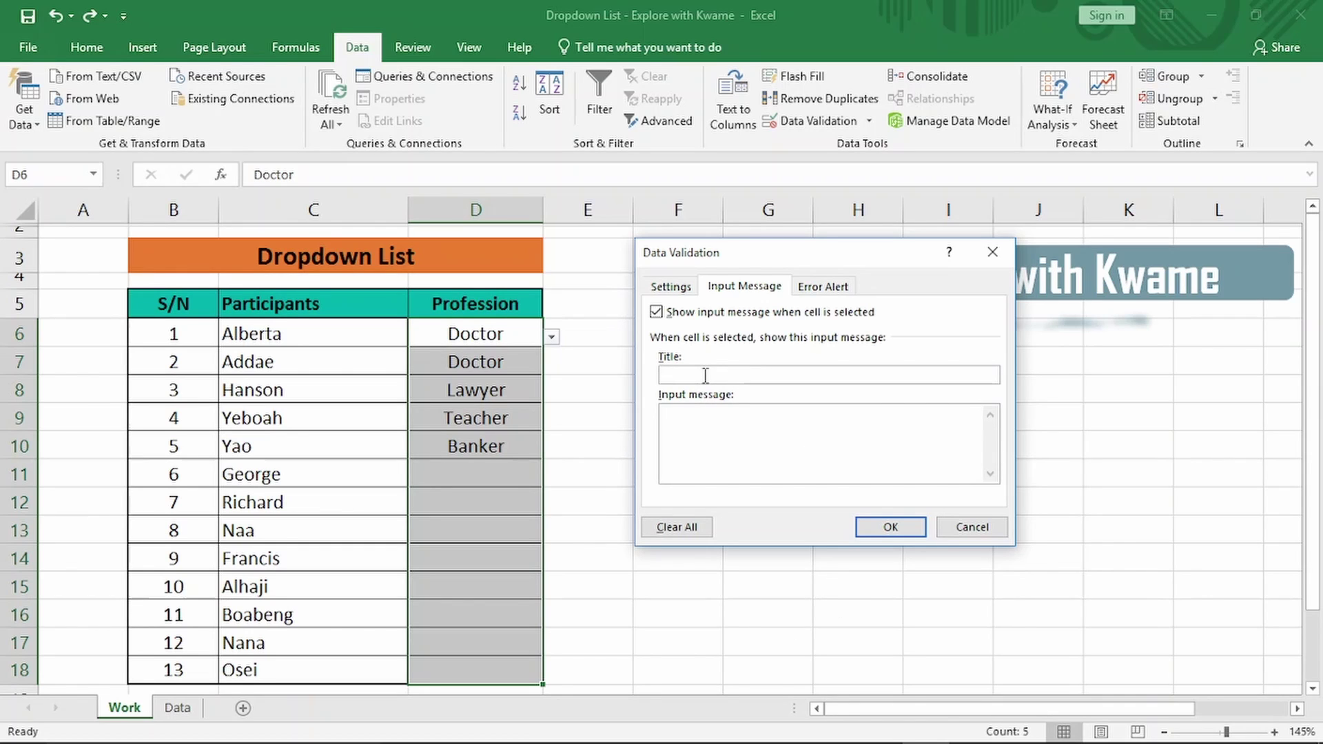
text(Hello)
Step: Enter "Please select from the list" as the input message text and apply the validation to the Profession cells
click(725, 425)
text(lease in)
key(BackSpace)
key(BackSpace)
text(select from the list)
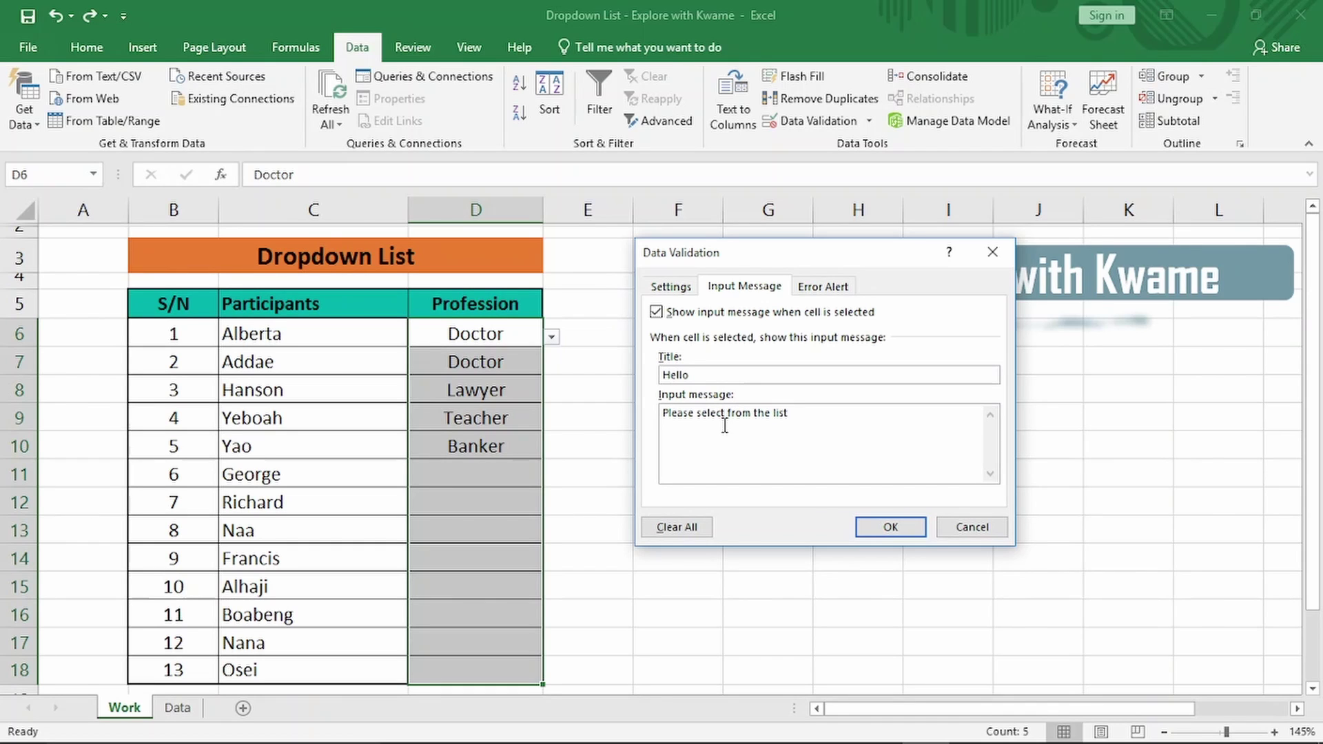
click(890, 526)
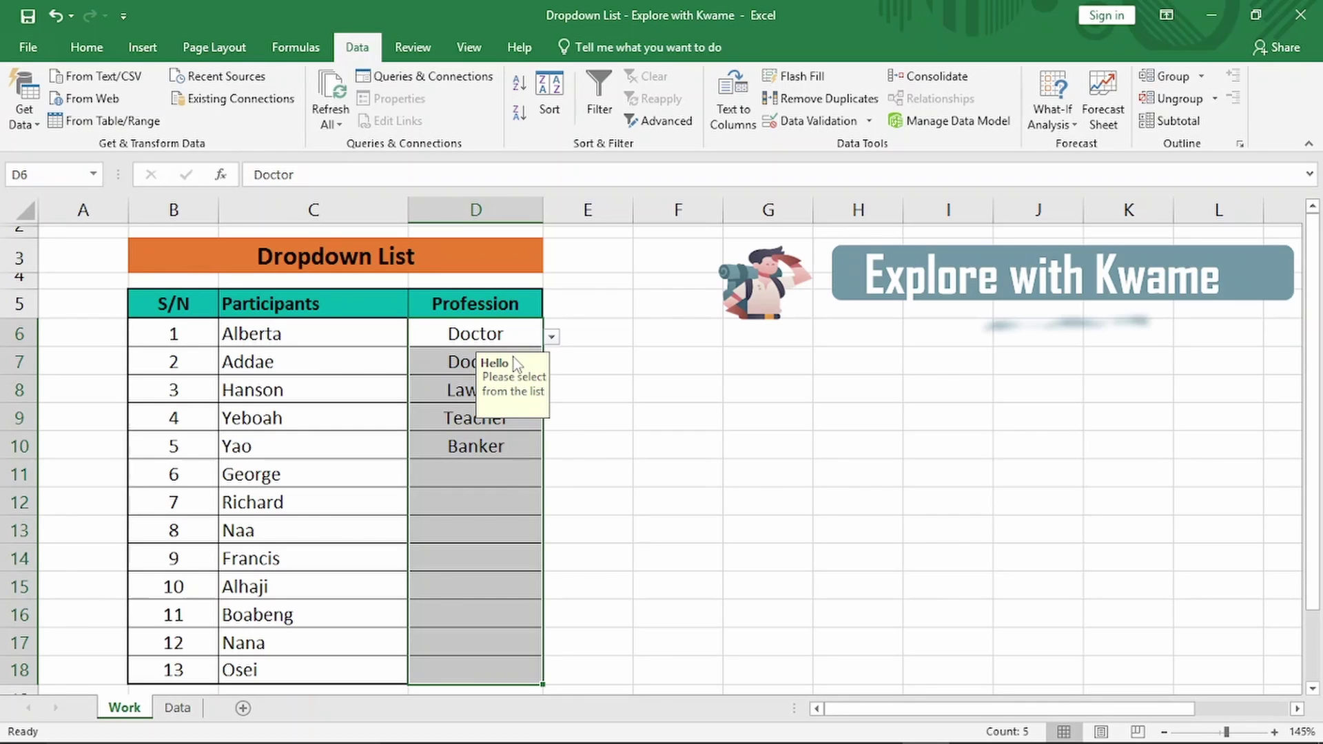
Step: Place the input message note beside the Profession column and check it on filled and empty Profession cells
drag(514, 357, 576, 357)
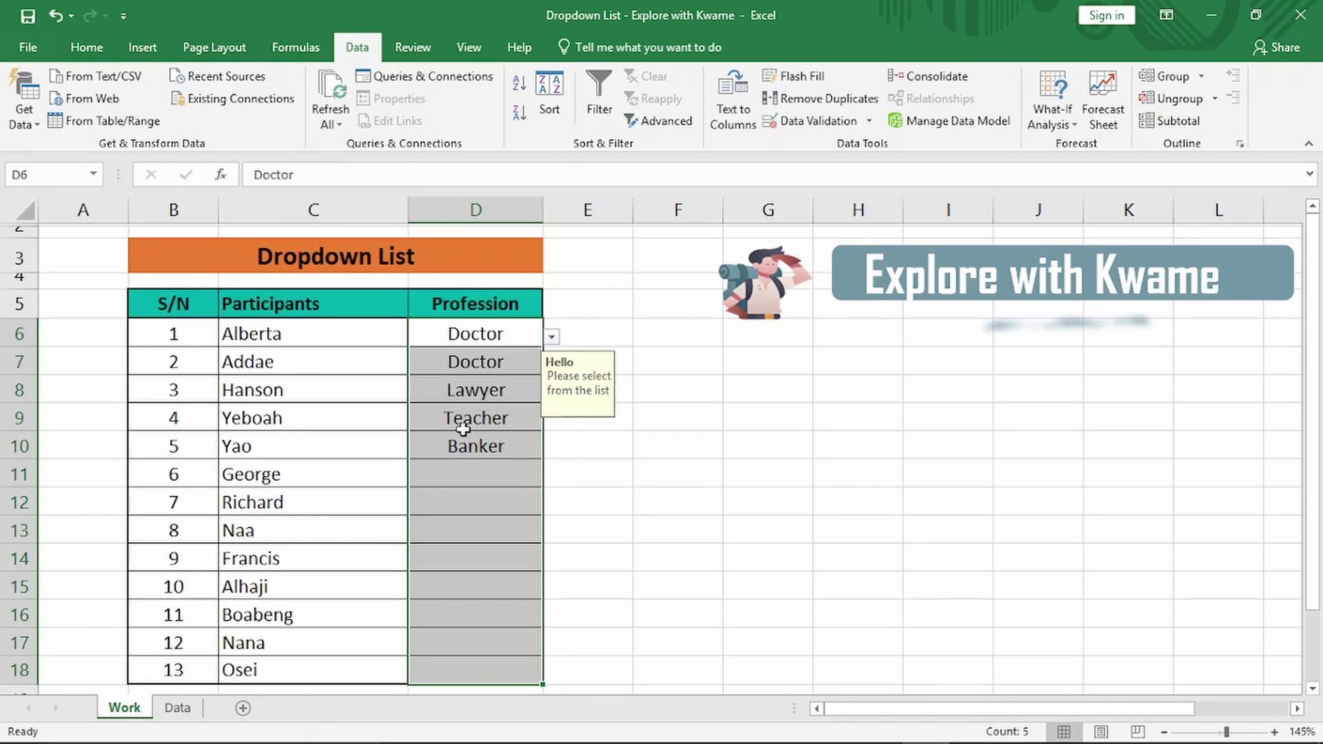
click(479, 469)
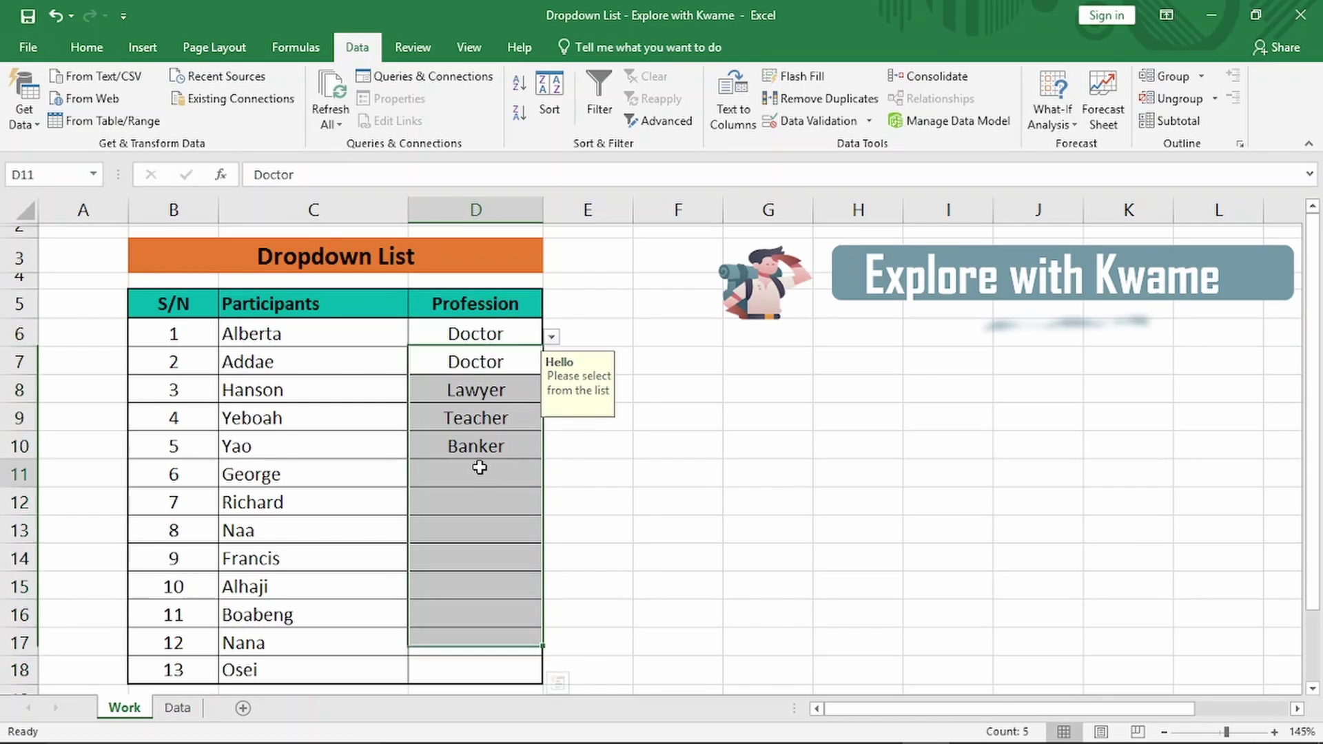
click(476, 502)
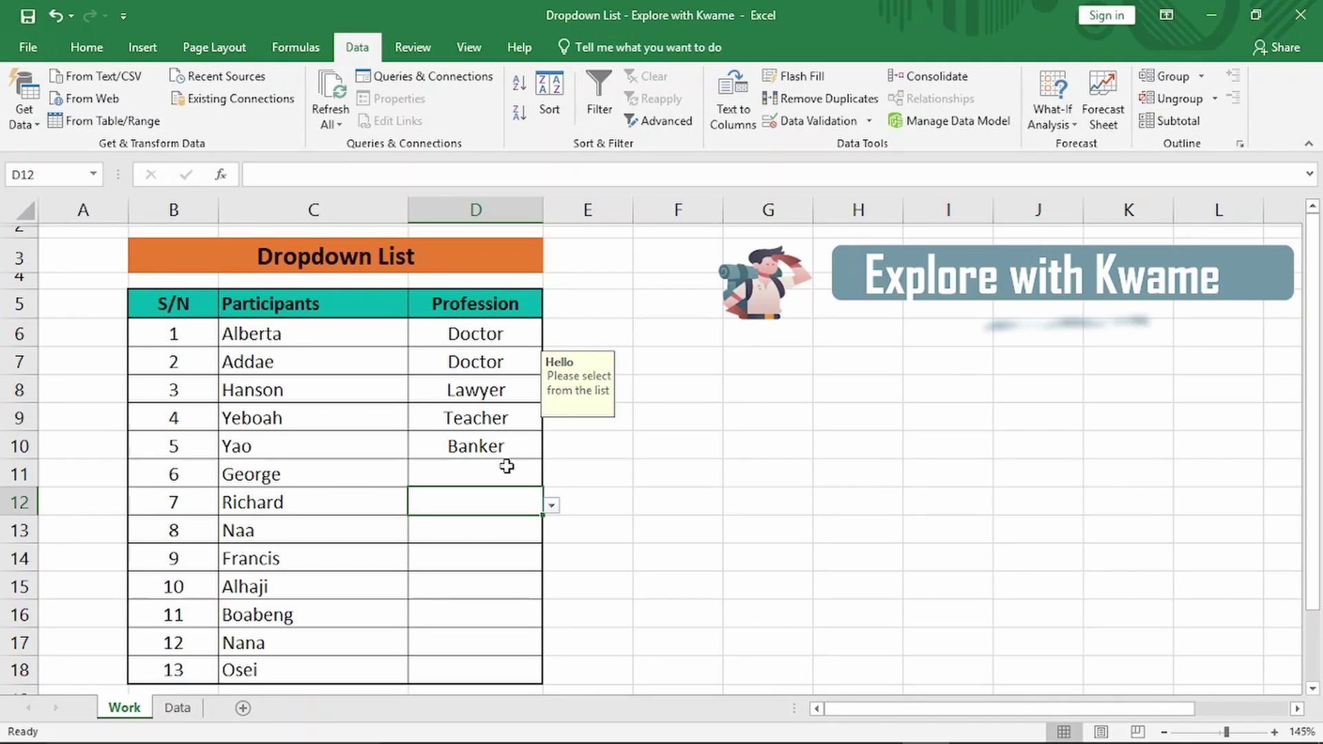
click(520, 333)
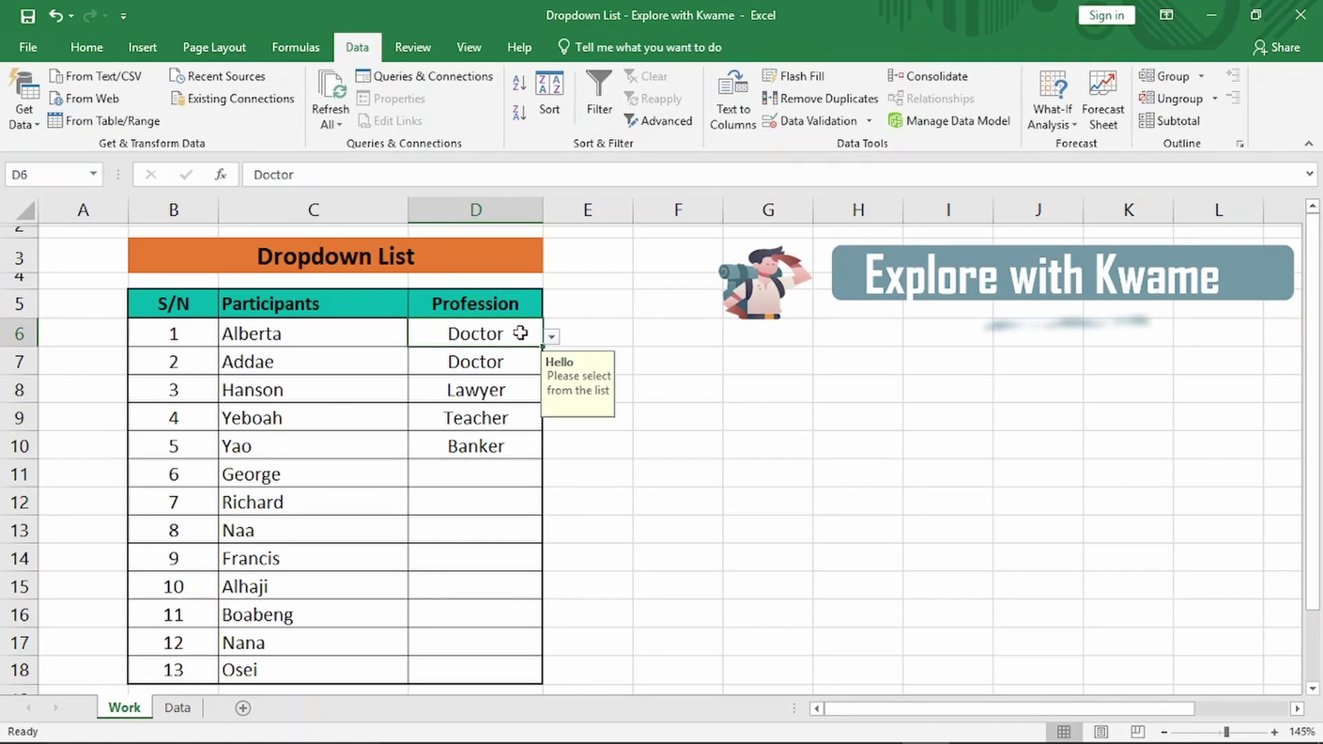
click(505, 363)
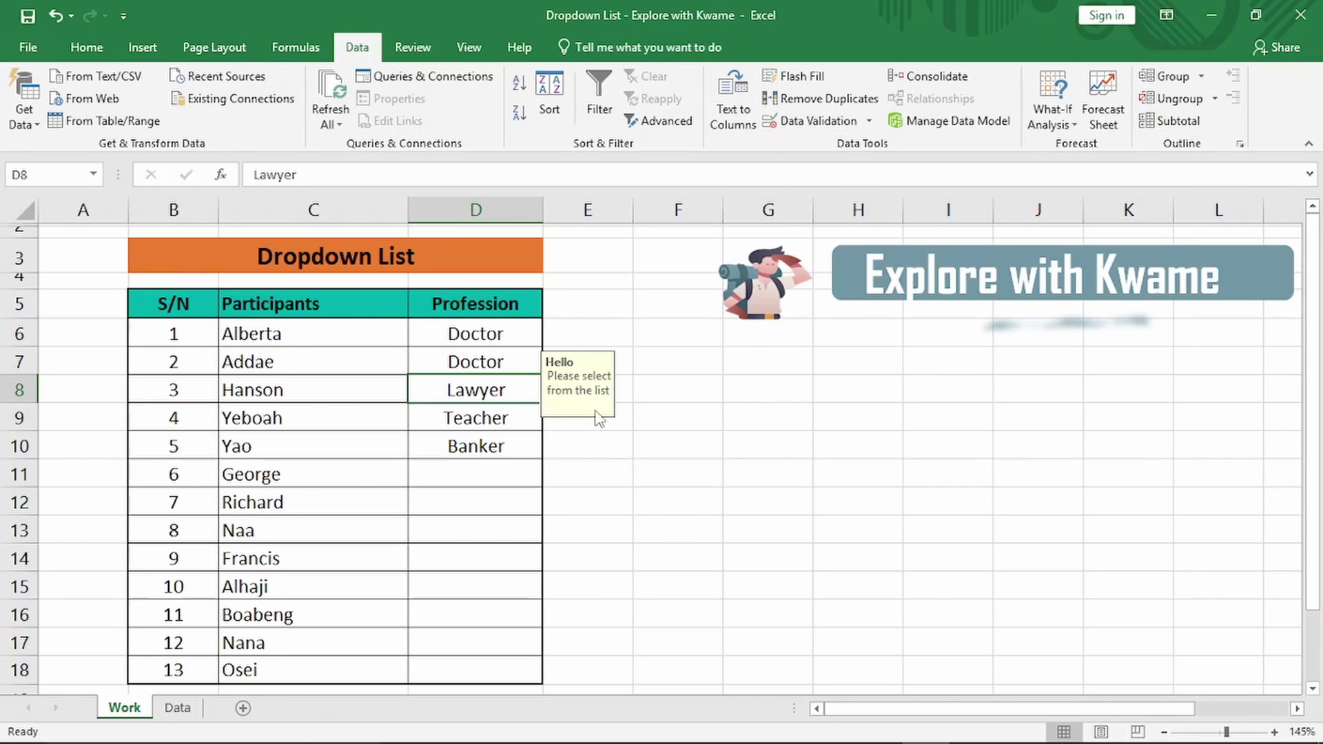
click(494, 417)
click(495, 443)
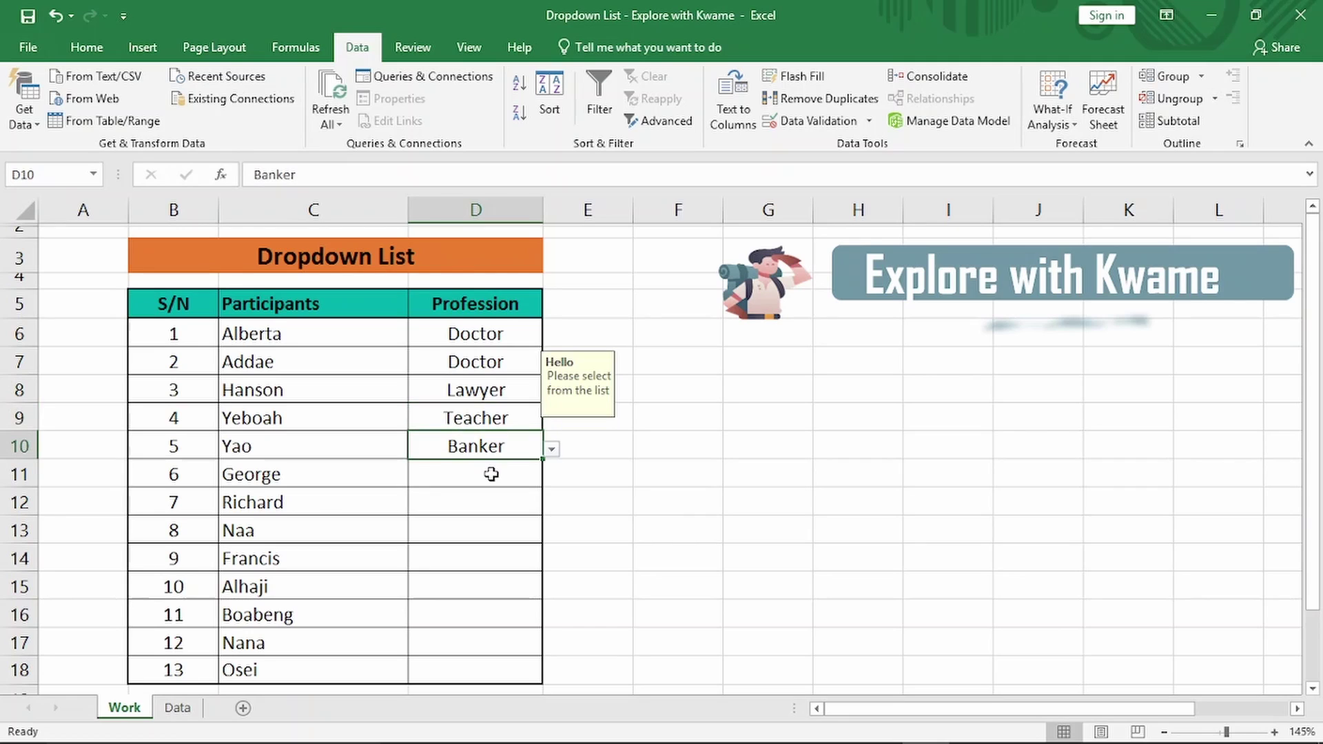
Step: Try entering Nurse, a profession outside the list, in cell D11 and discard the entry
click(493, 474)
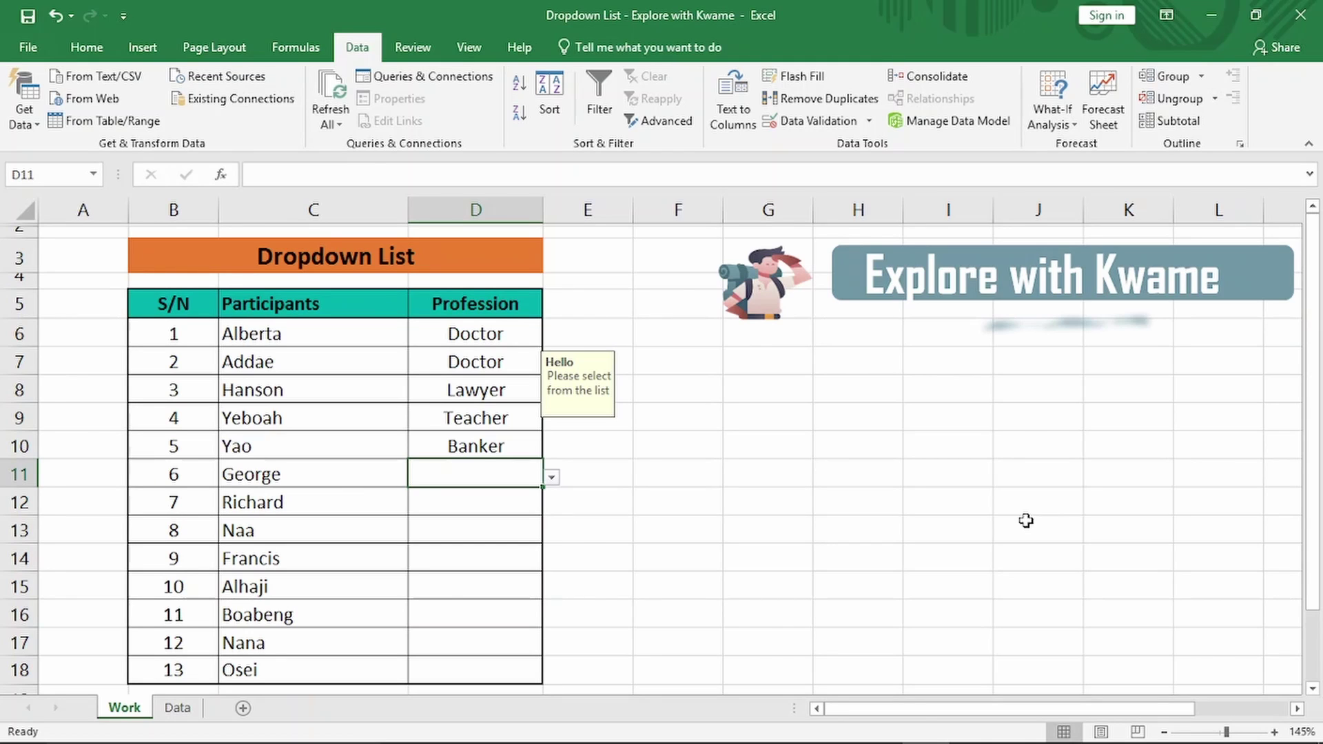
text(Nu)
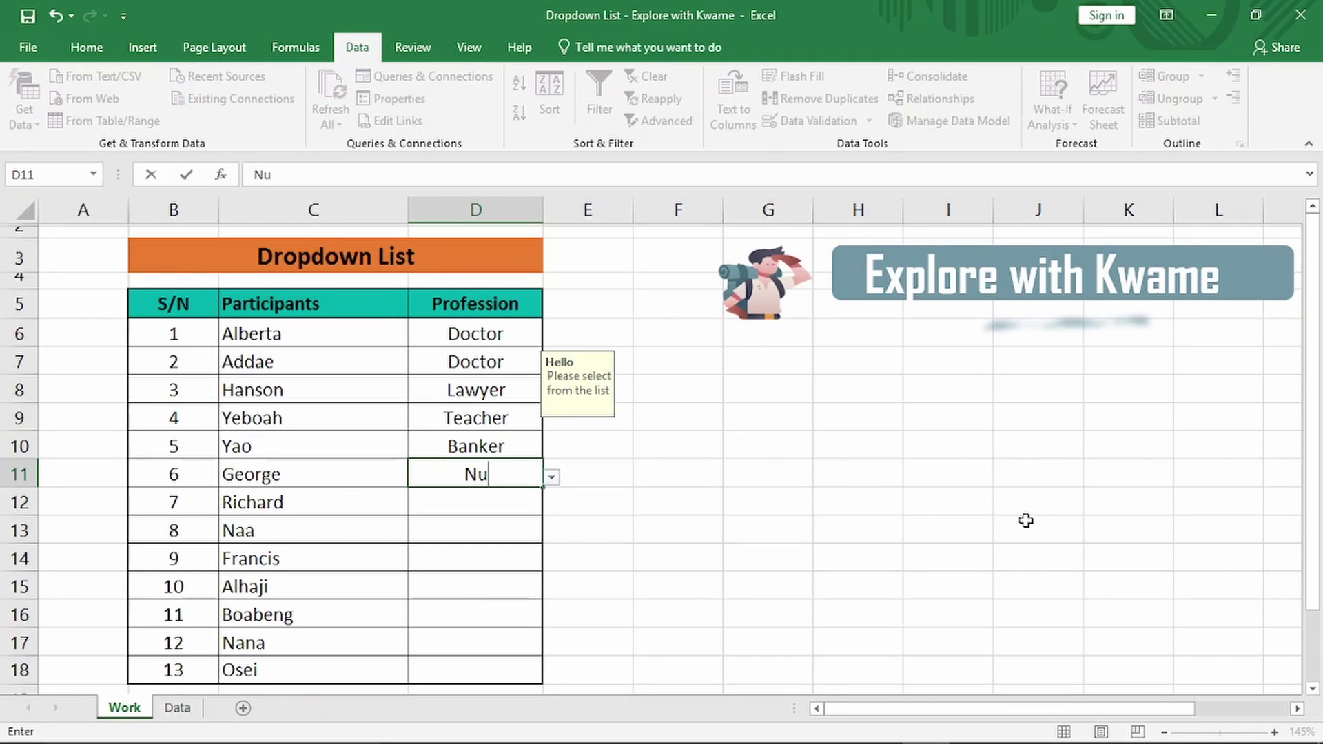
text(rse)
key(Escape)
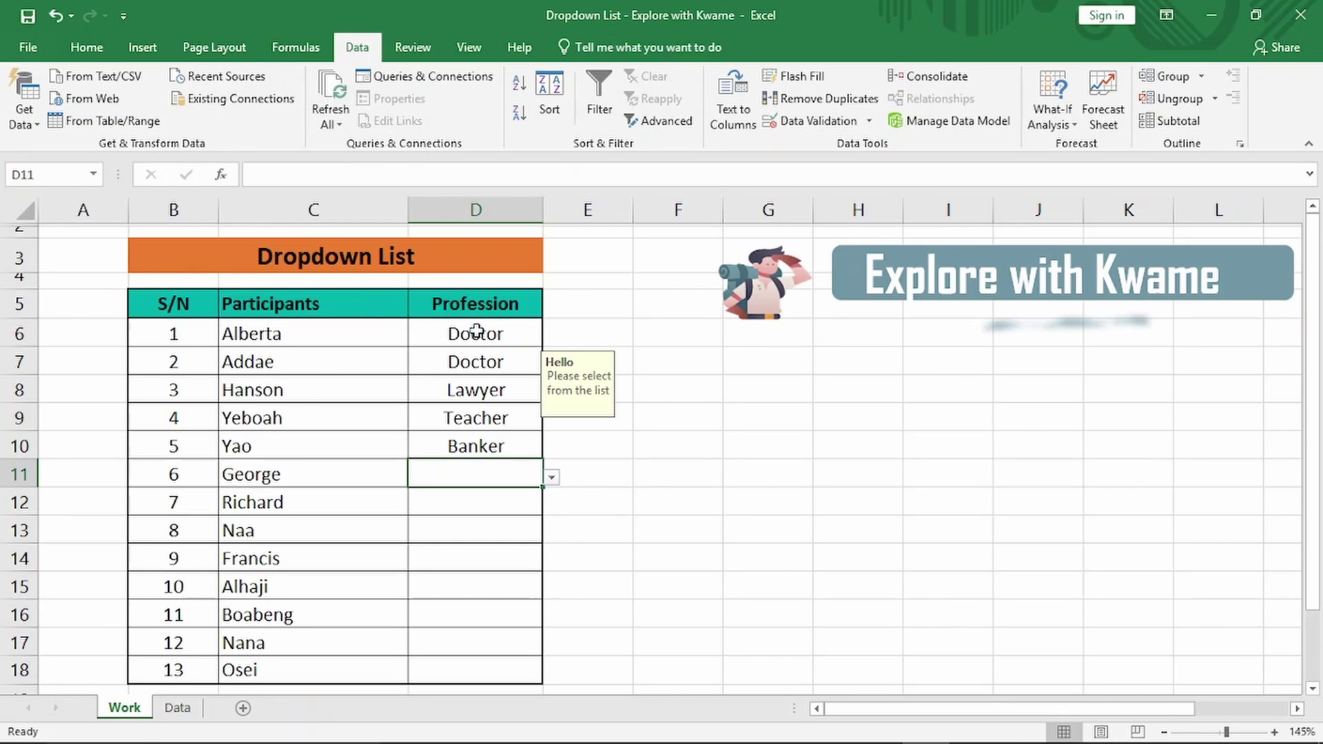
Step: Open the error alert settings in the data validation of cells D6:D18 and choose the Stop style
drag(476, 331, 452, 666)
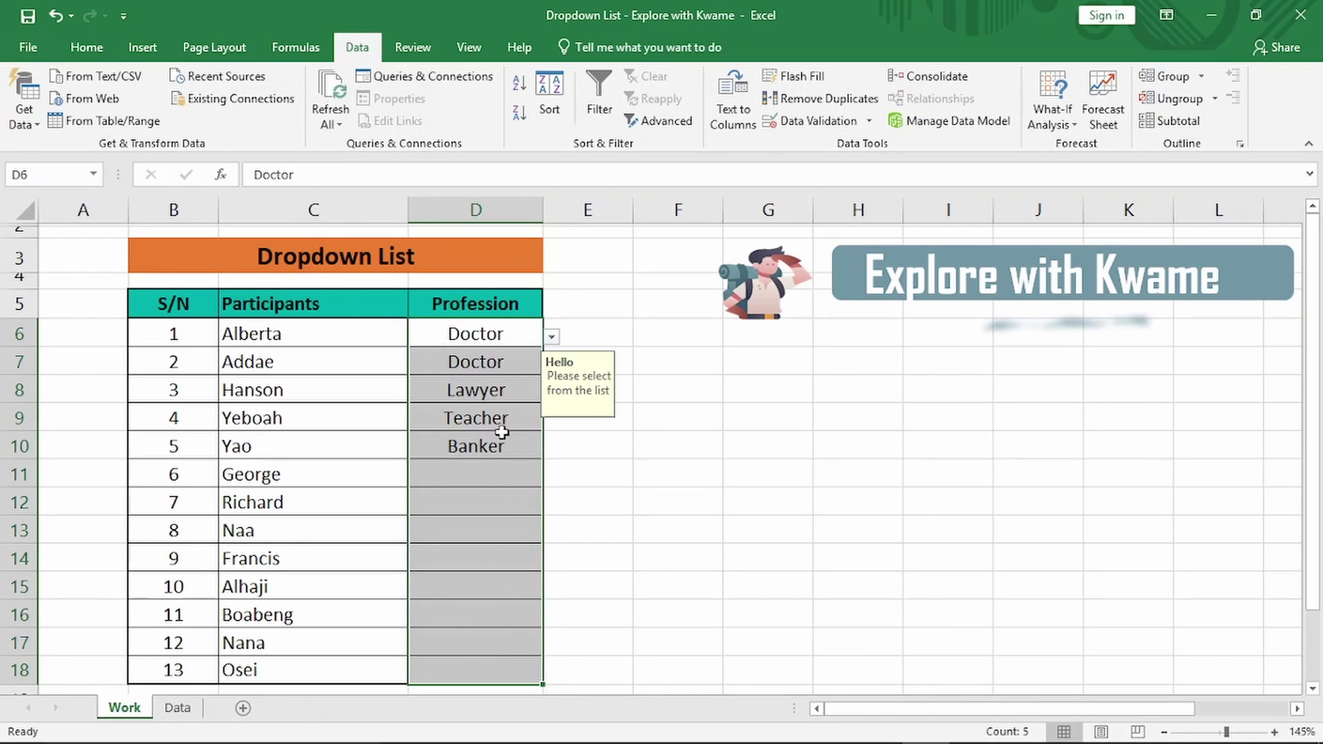
click(820, 124)
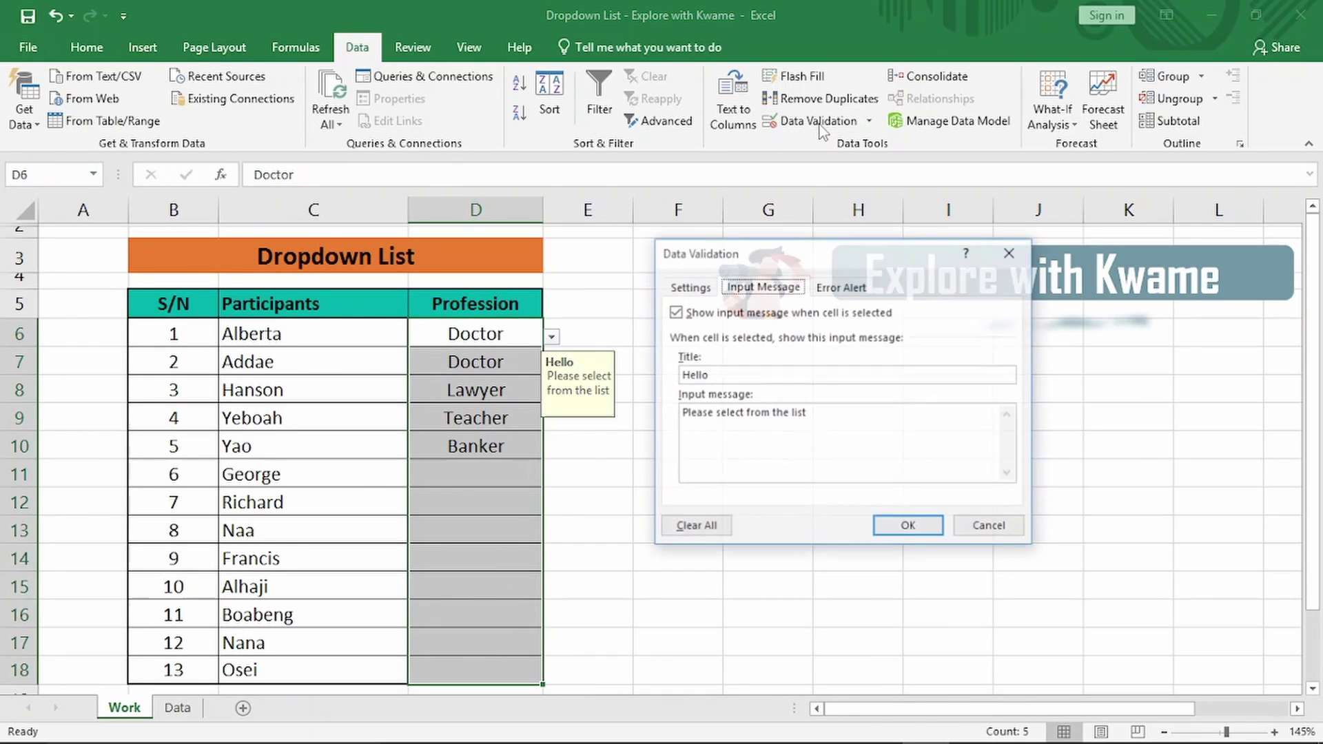
click(704, 288)
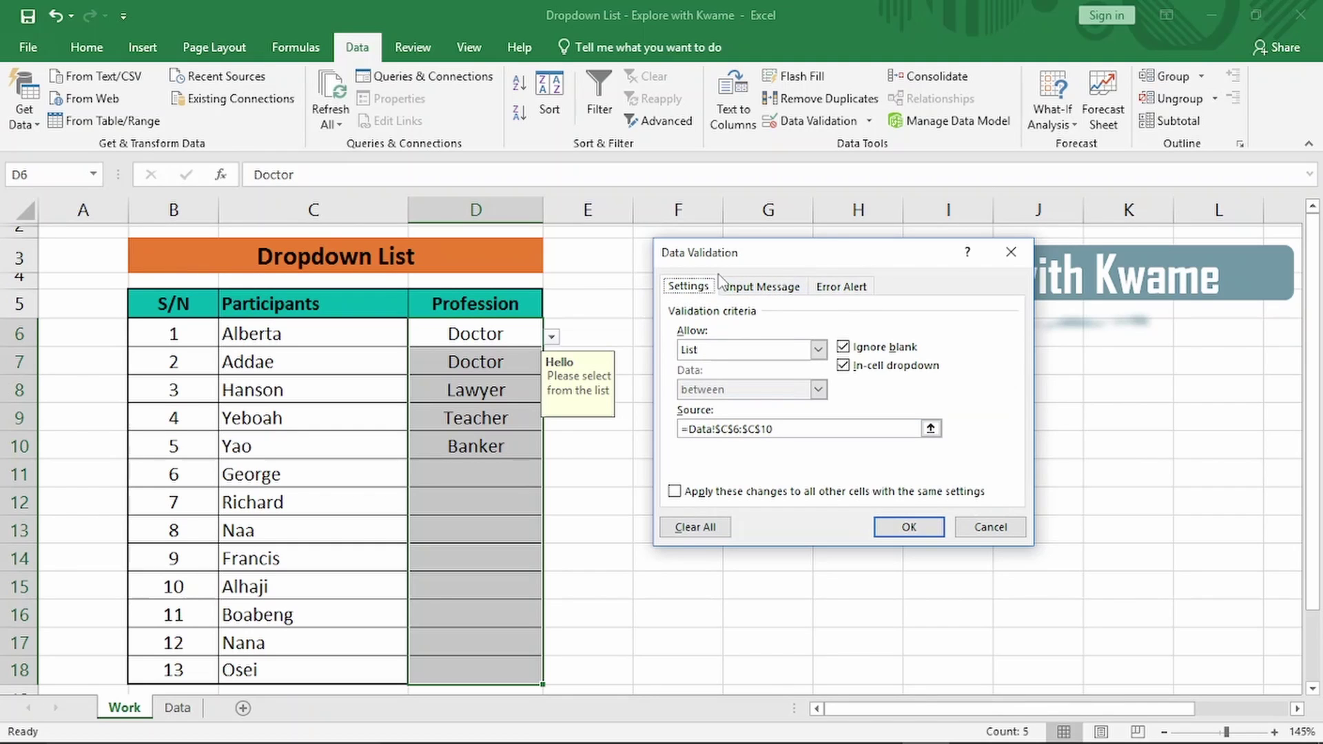
drag(757, 255, 780, 255)
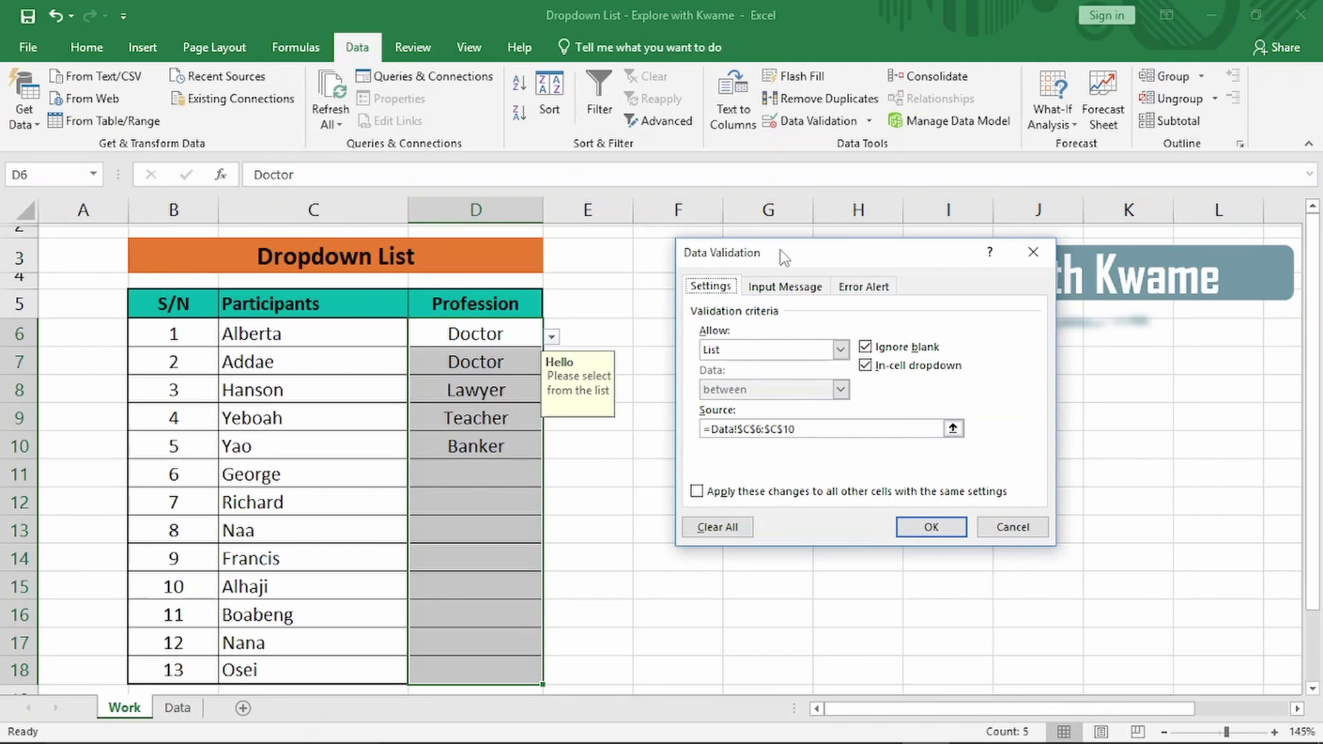
click(868, 289)
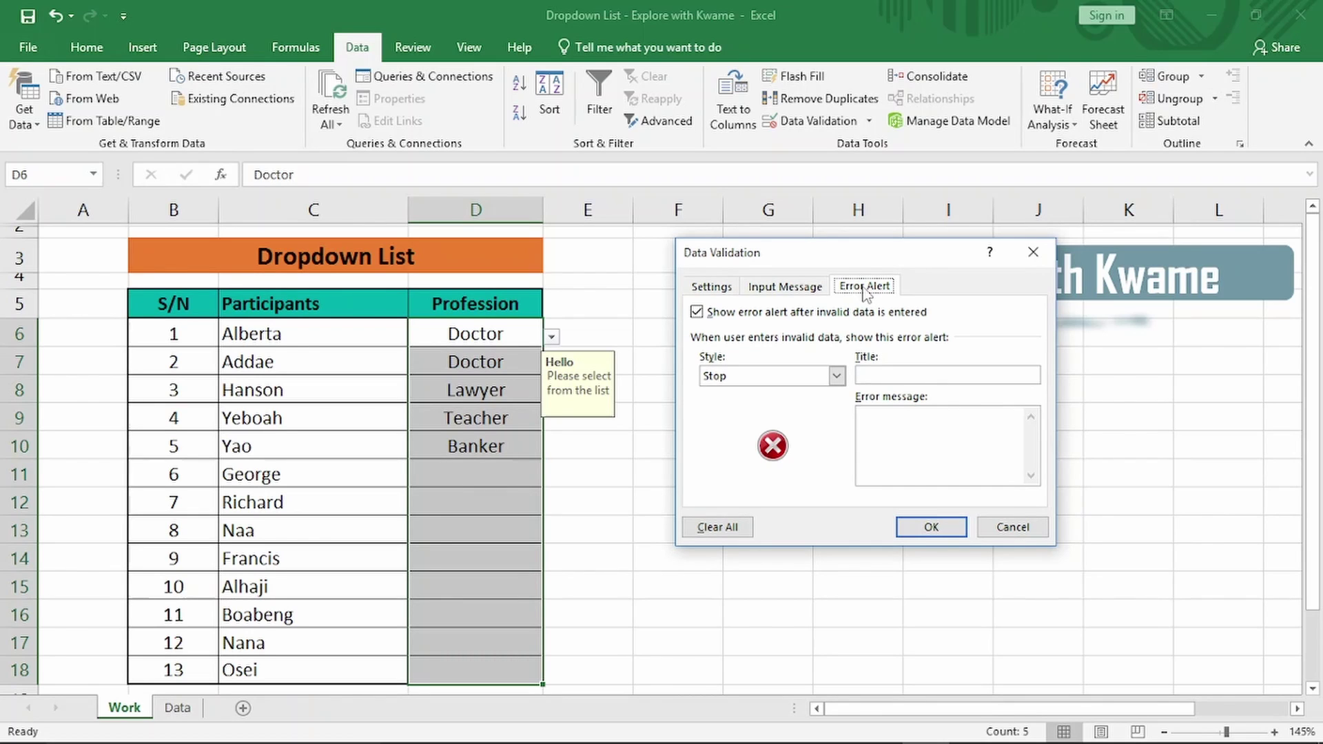
click(734, 378)
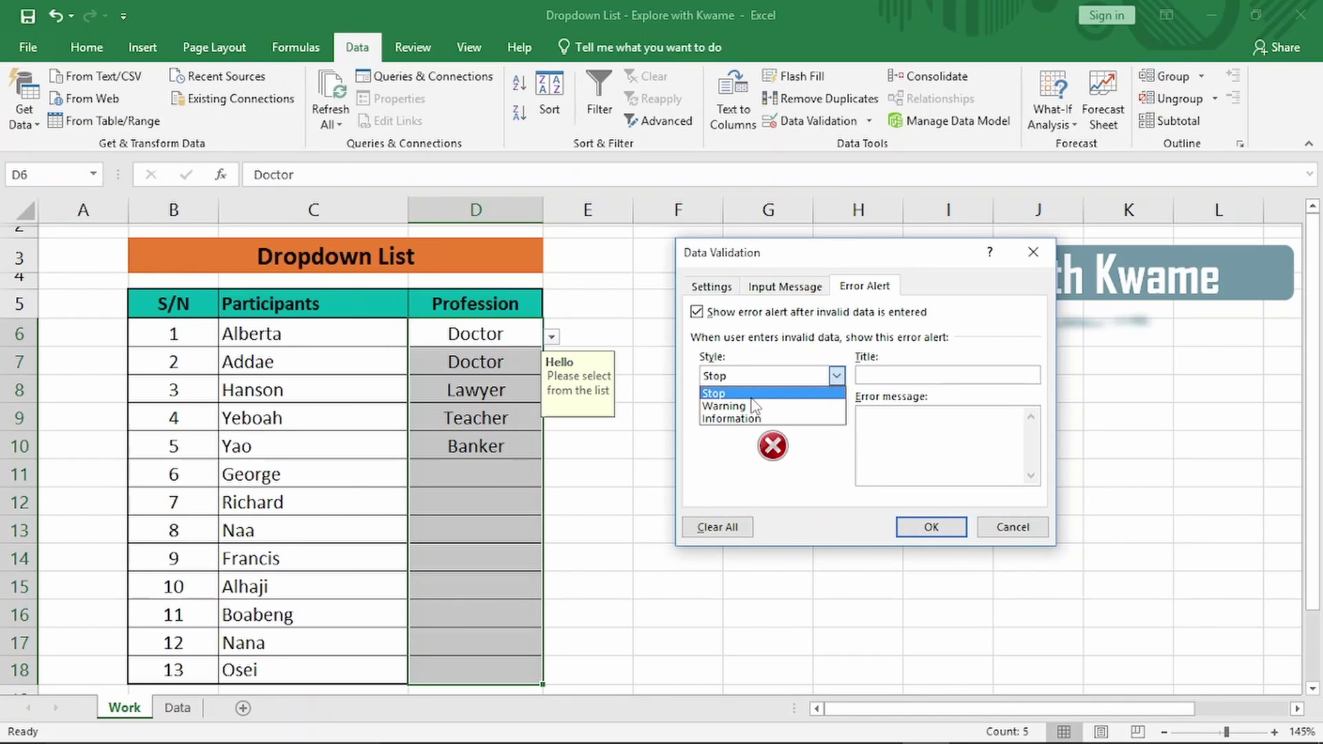
click(751, 397)
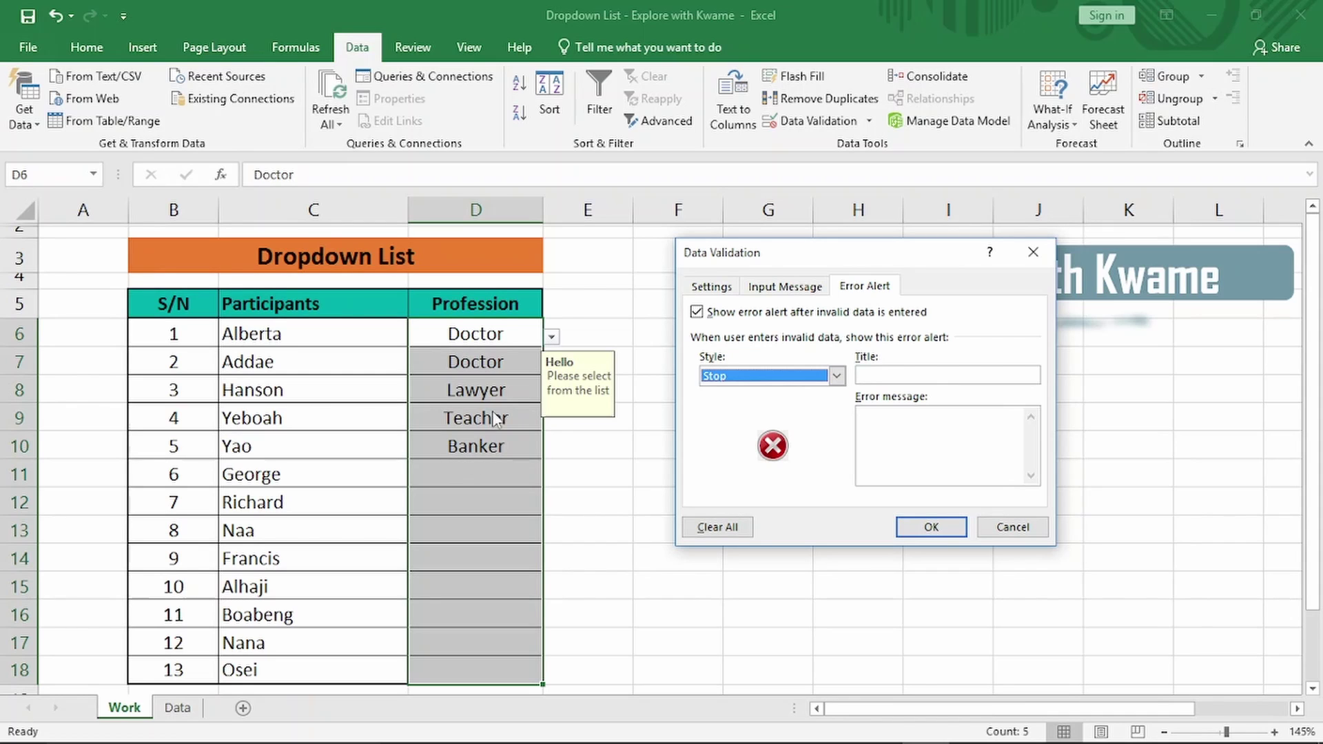
Step: Title the error alert "Stop There", set its message to "Please select from the list specified", and apply the validation
drag(842, 265, 810, 264)
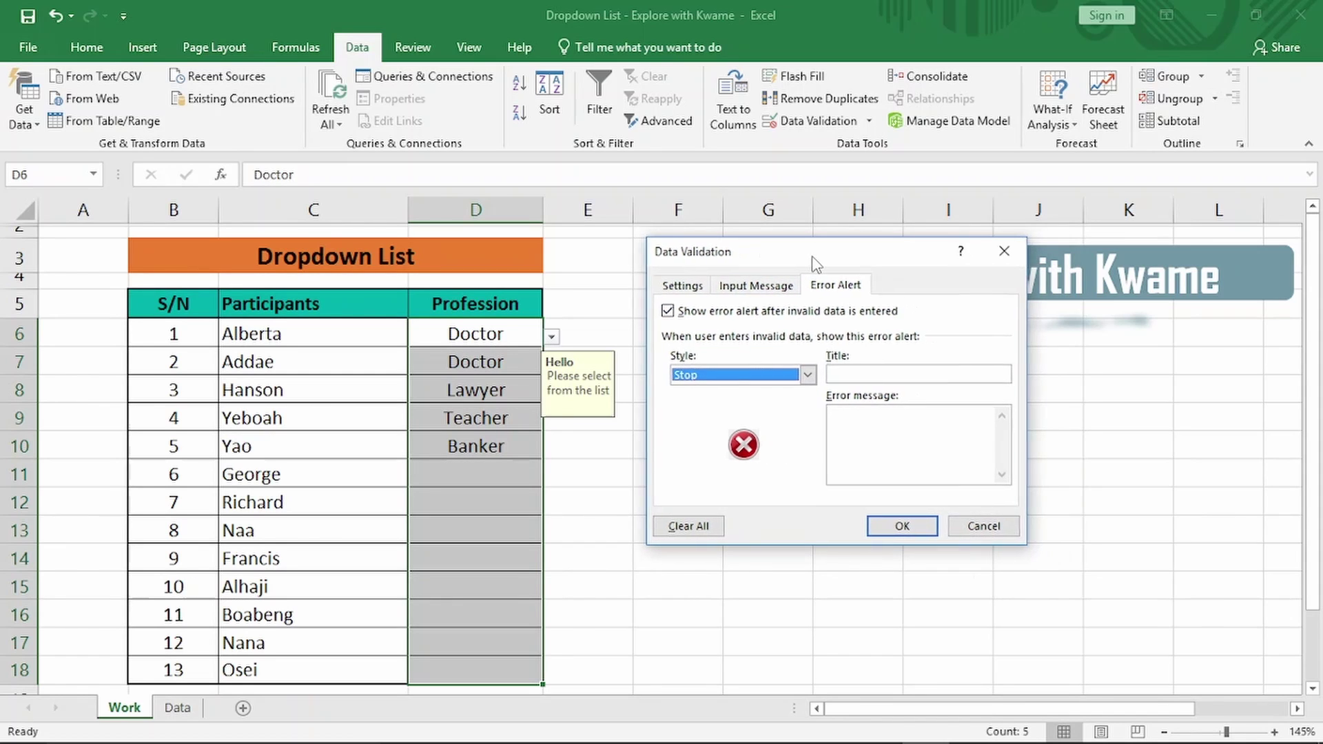
click(860, 378)
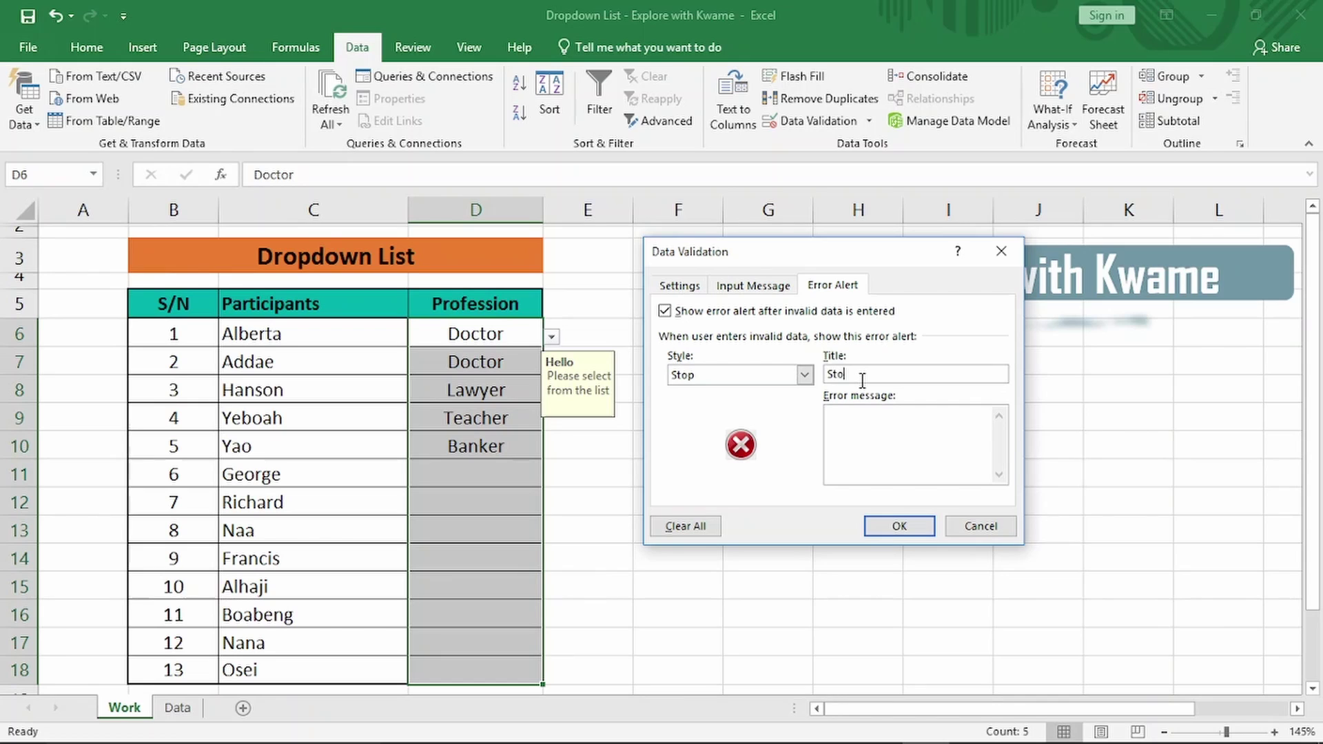
text(Stop Th)
text(Please)
text( select from the)
text( list specified)
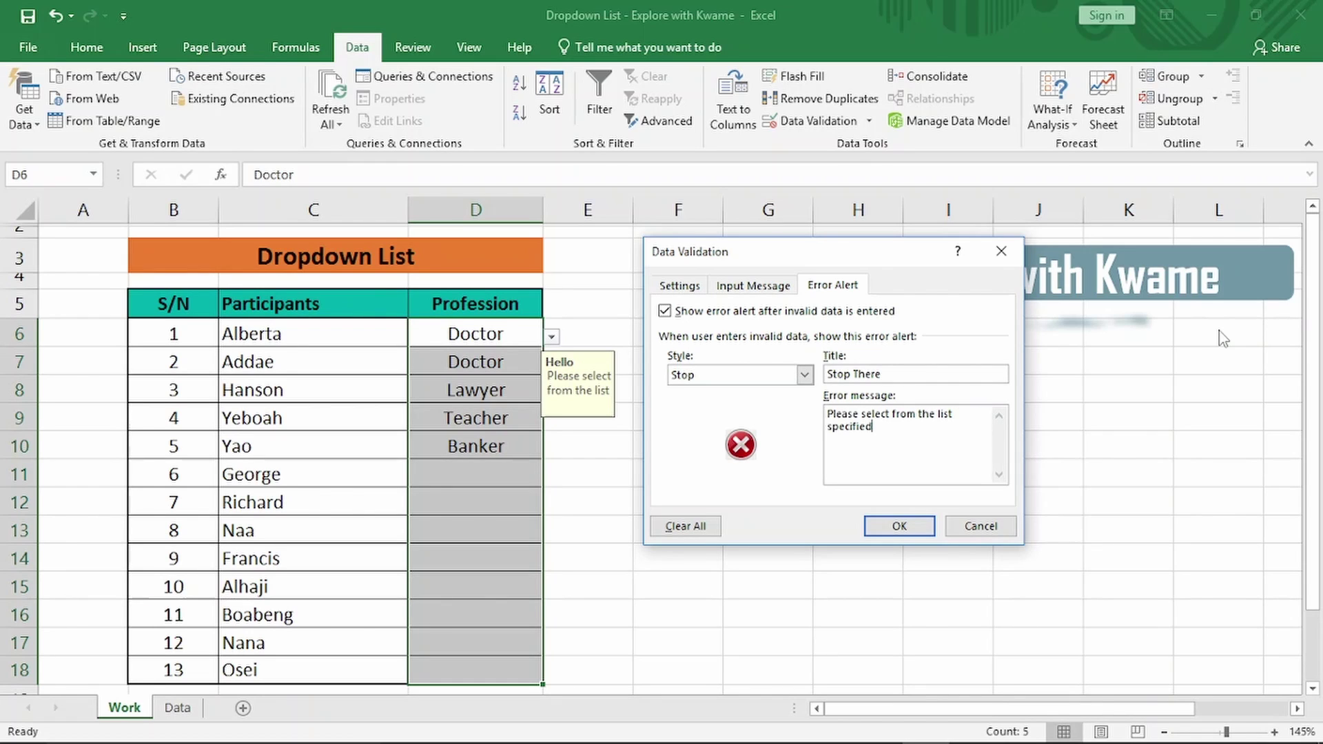
click(926, 530)
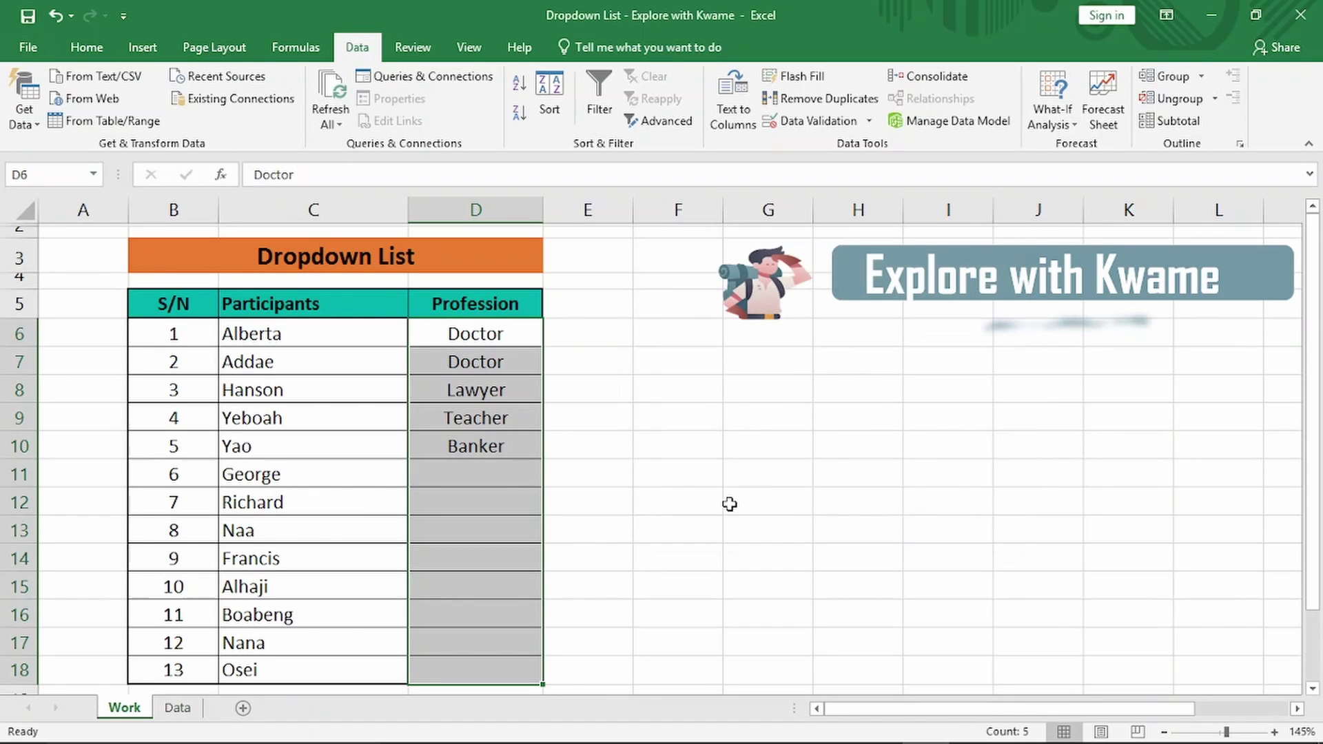
Step: Test the error alert by entering Nurse in cell D11, move the alert clear of the table, and retry the entry
click(499, 473)
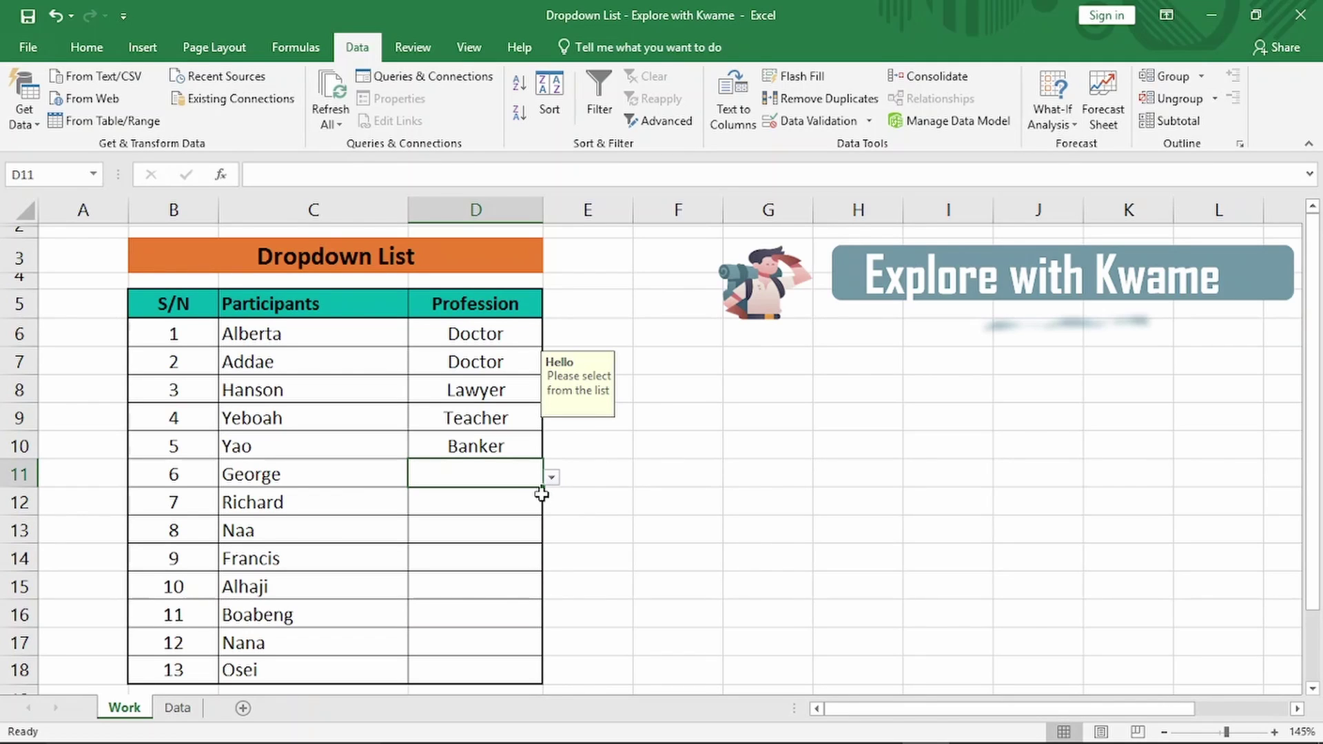
text(Nurse)
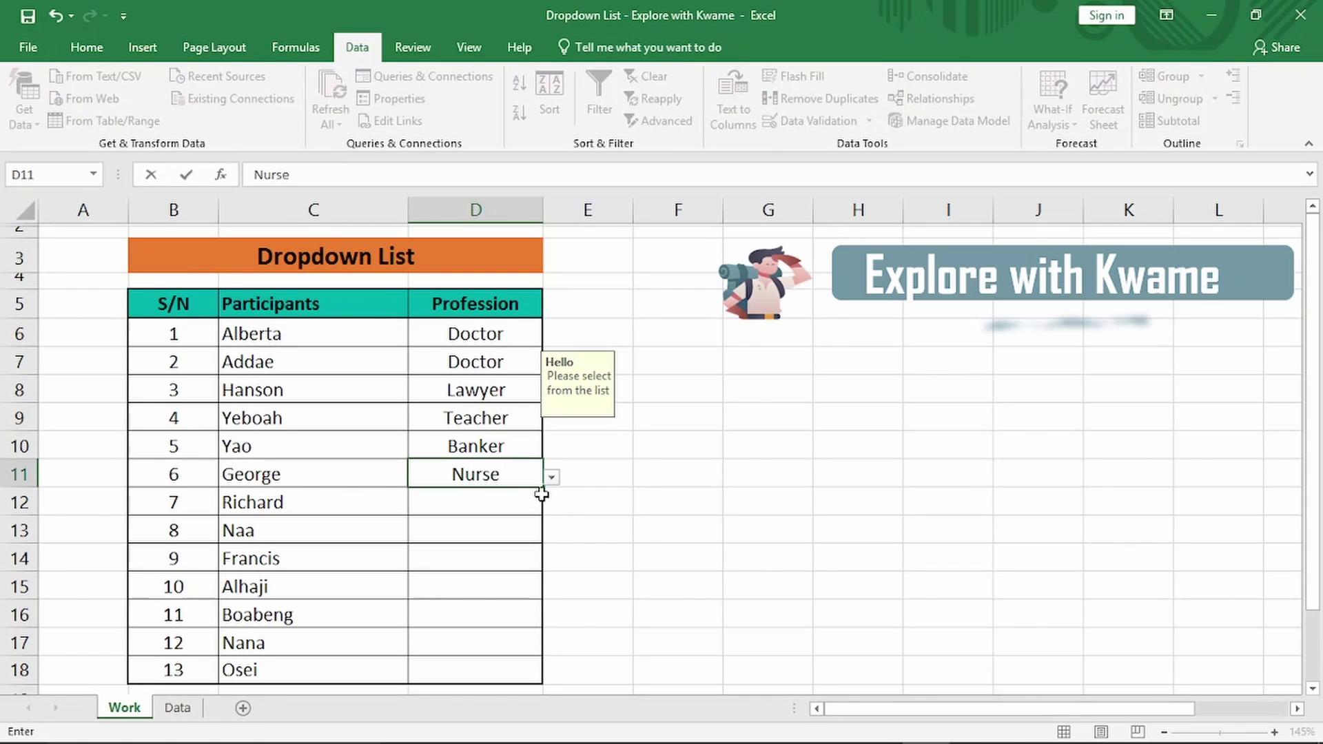
key(Return)
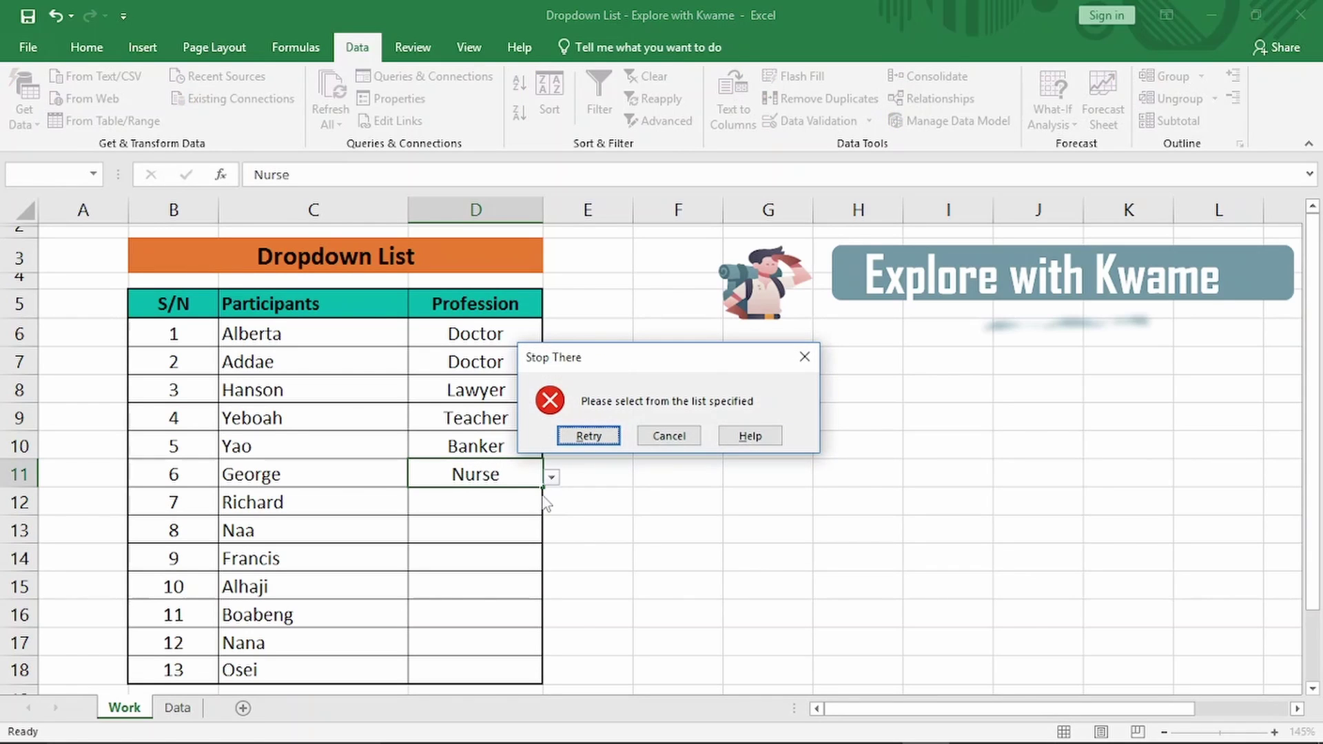
drag(632, 358, 747, 374)
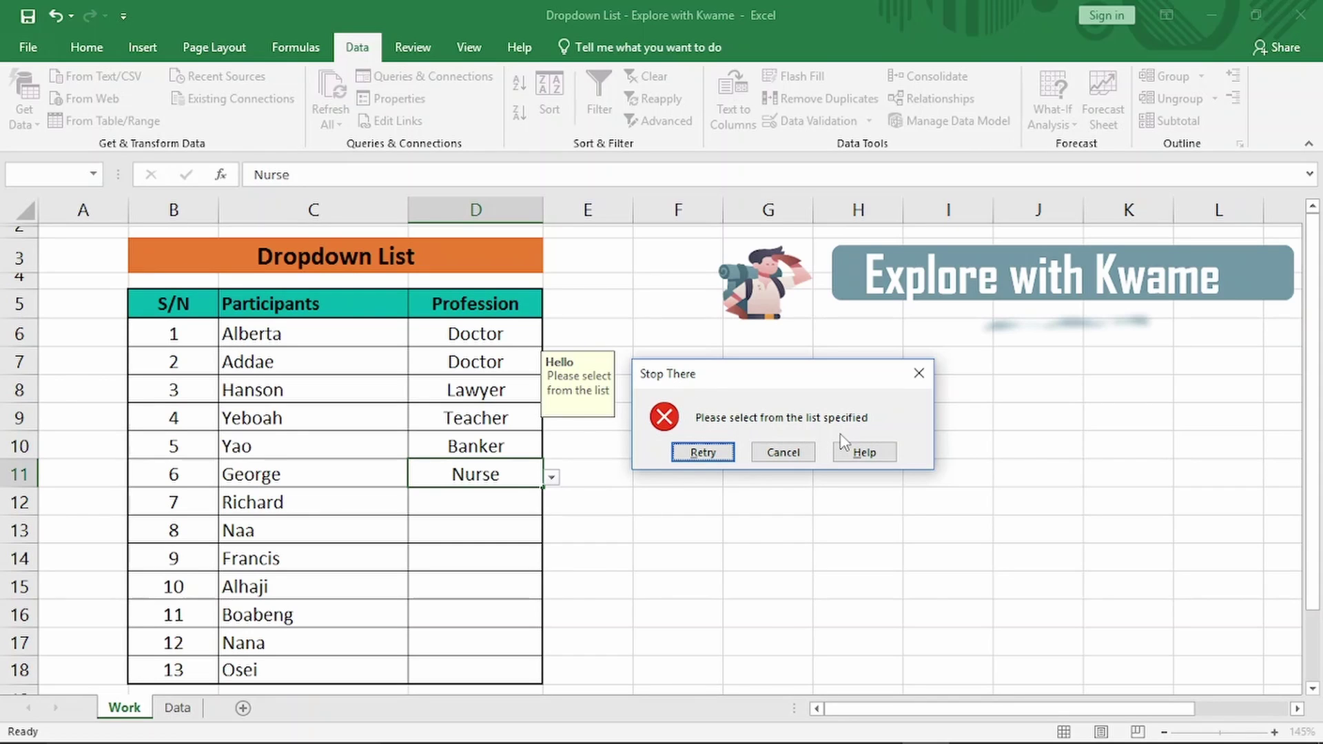
drag(736, 378, 724, 405)
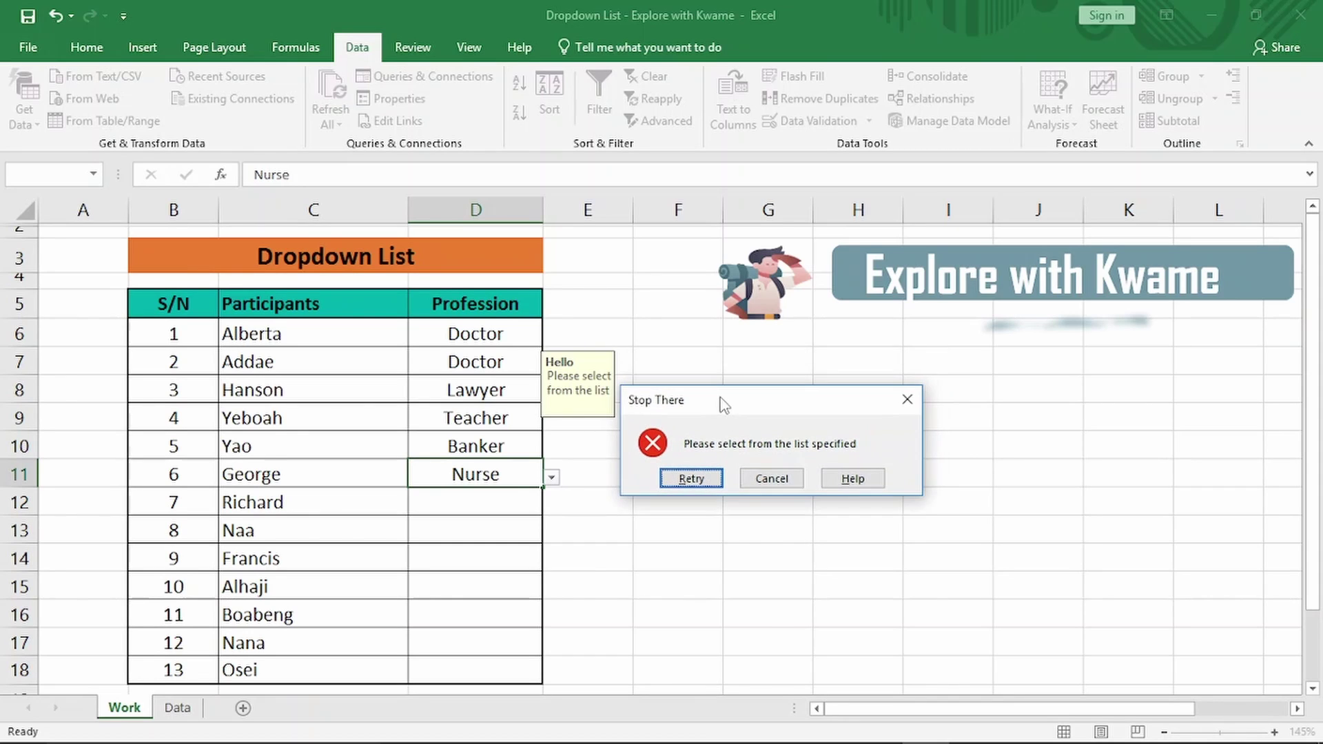
click(691, 479)
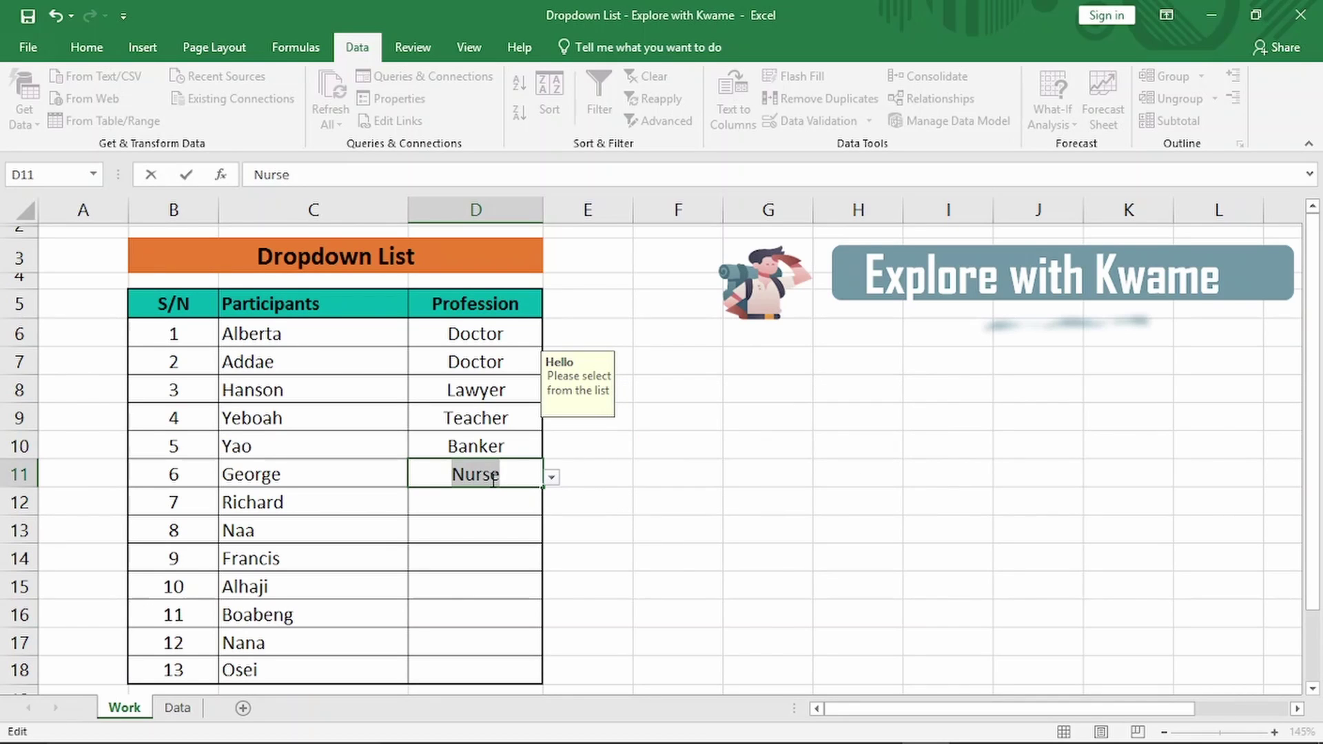
Step: Discard the Nurse entry in cell D11 and choose Banker from its dropdown list instead
click(552, 478)
click(800, 355)
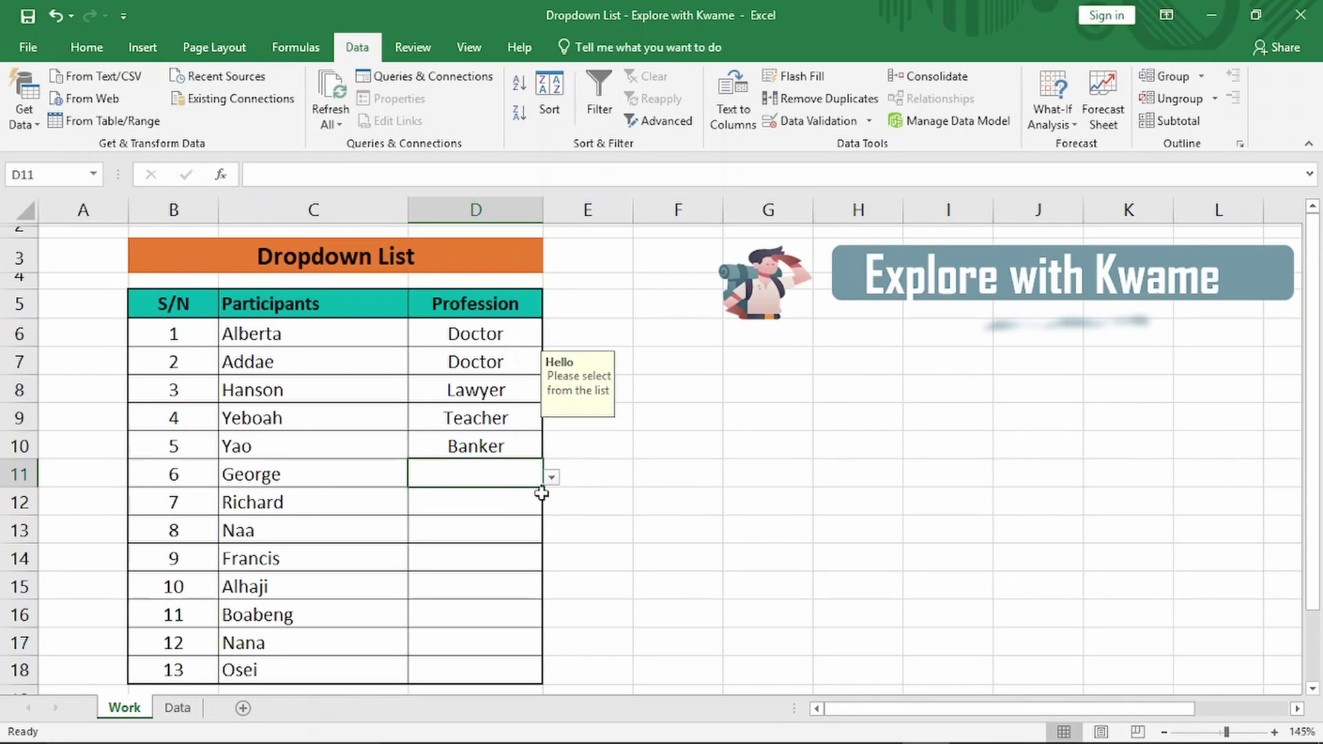
click(551, 477)
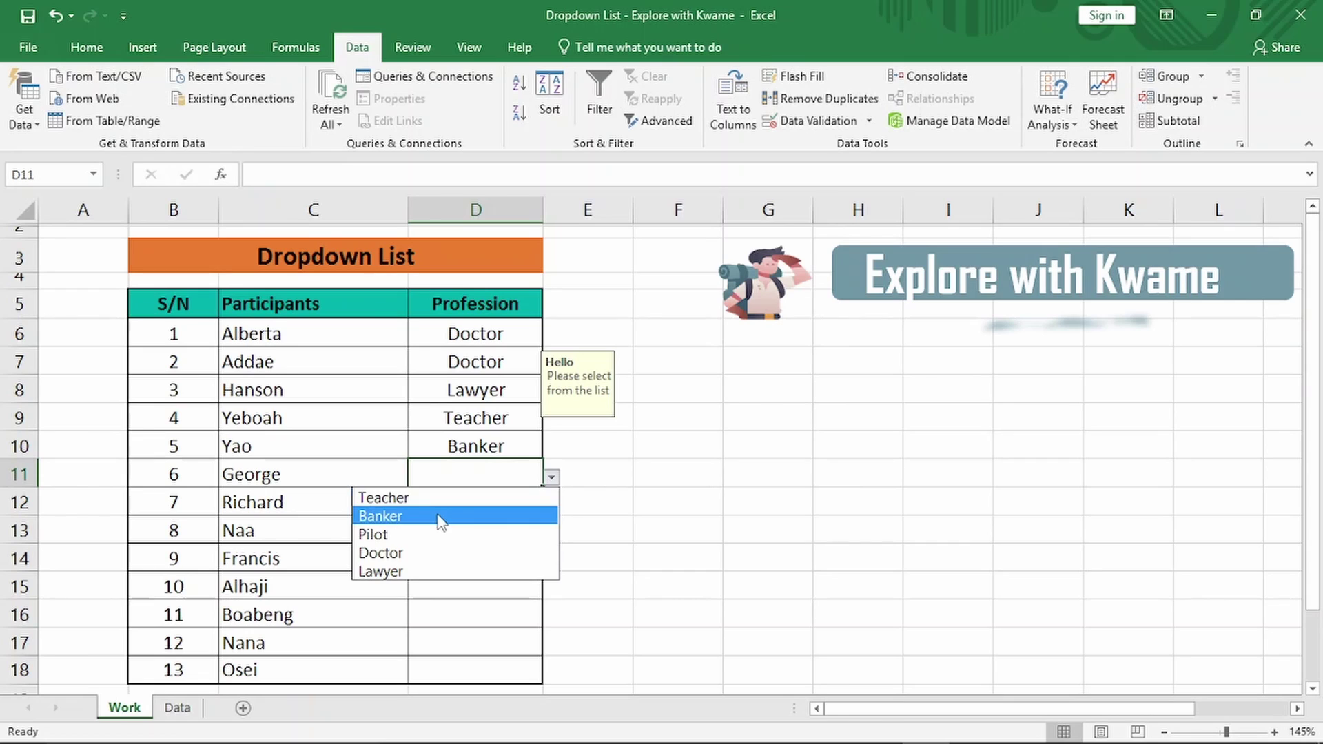
click(441, 521)
Step: Try entering Nurse in cell D12, move the error alert clear of the input message, and cancel the entry
click(482, 501)
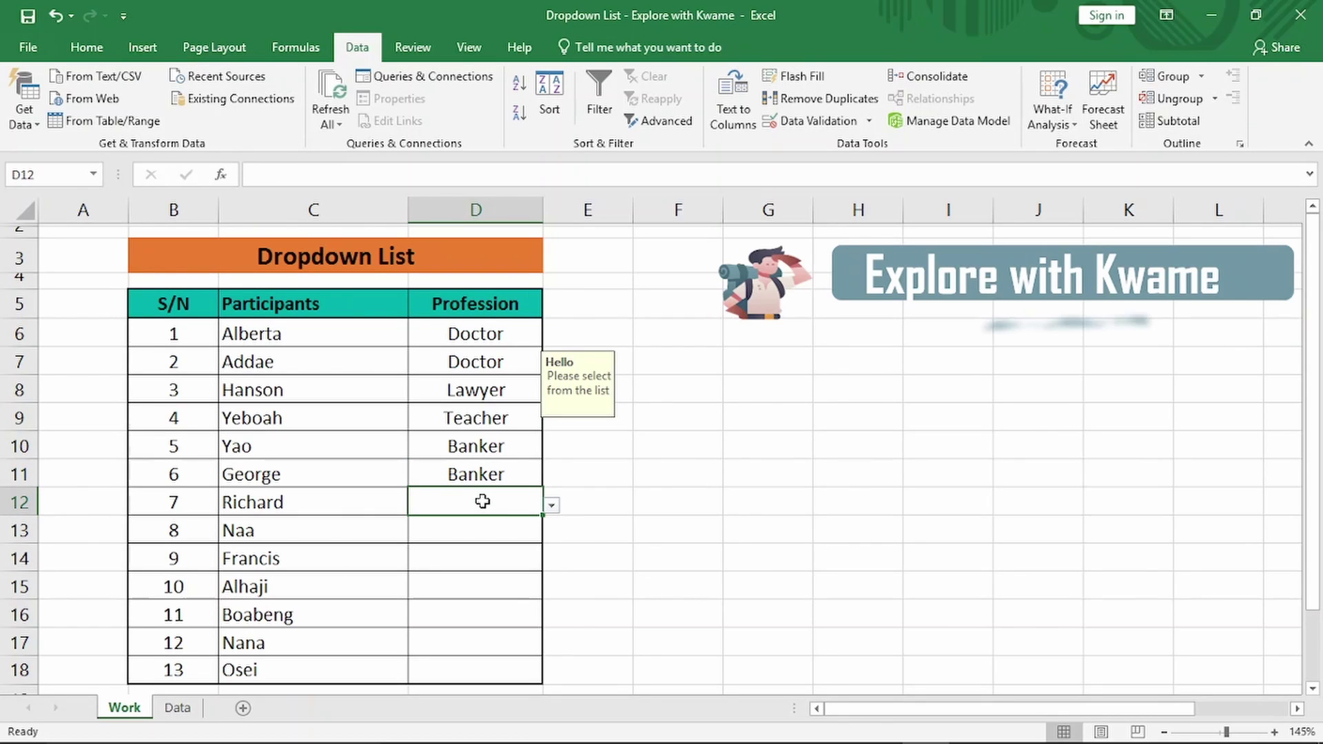
text(Nurse)
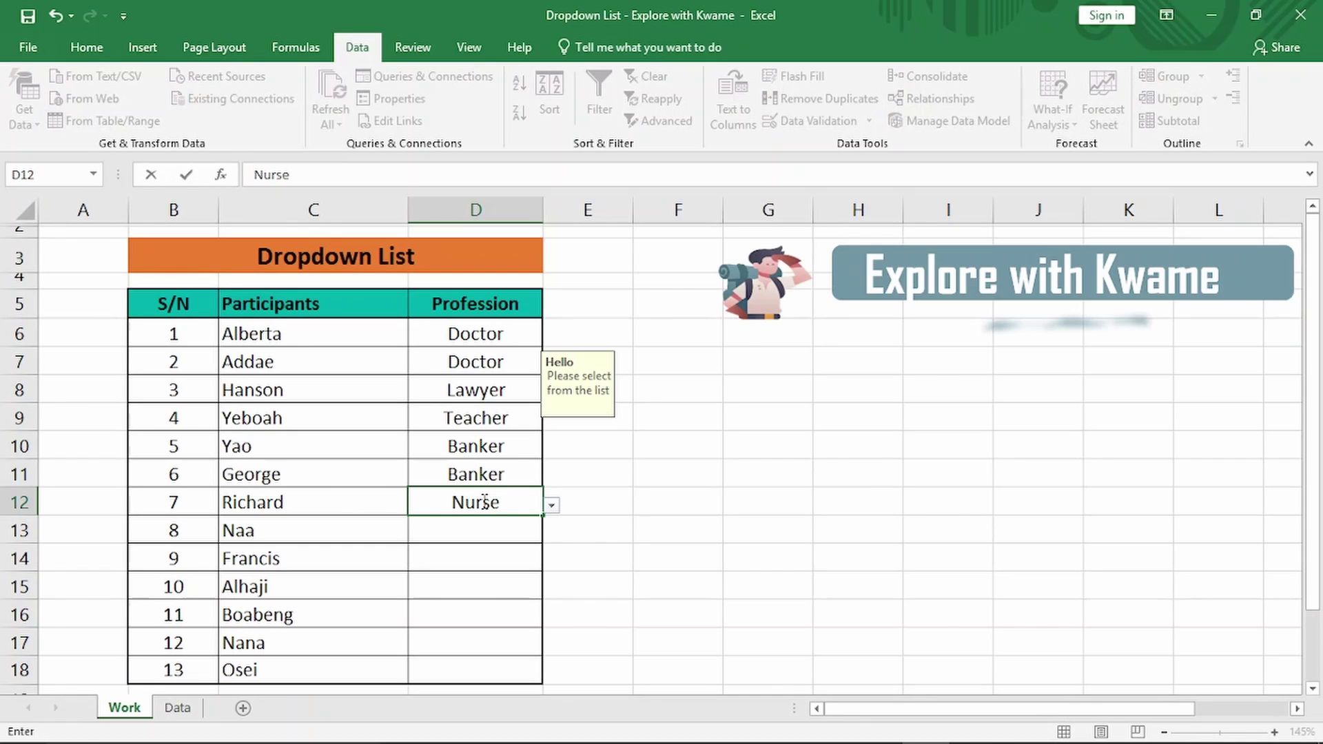
key(Return)
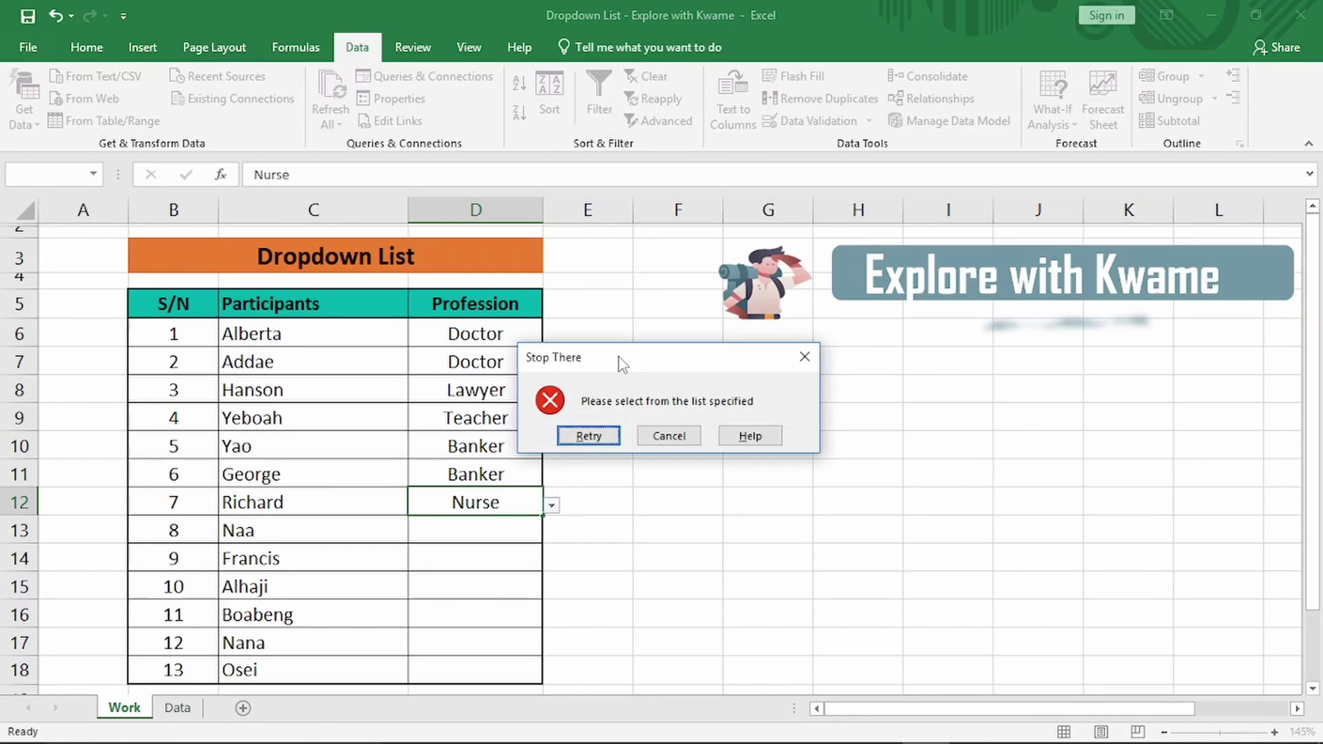
drag(623, 366, 706, 370)
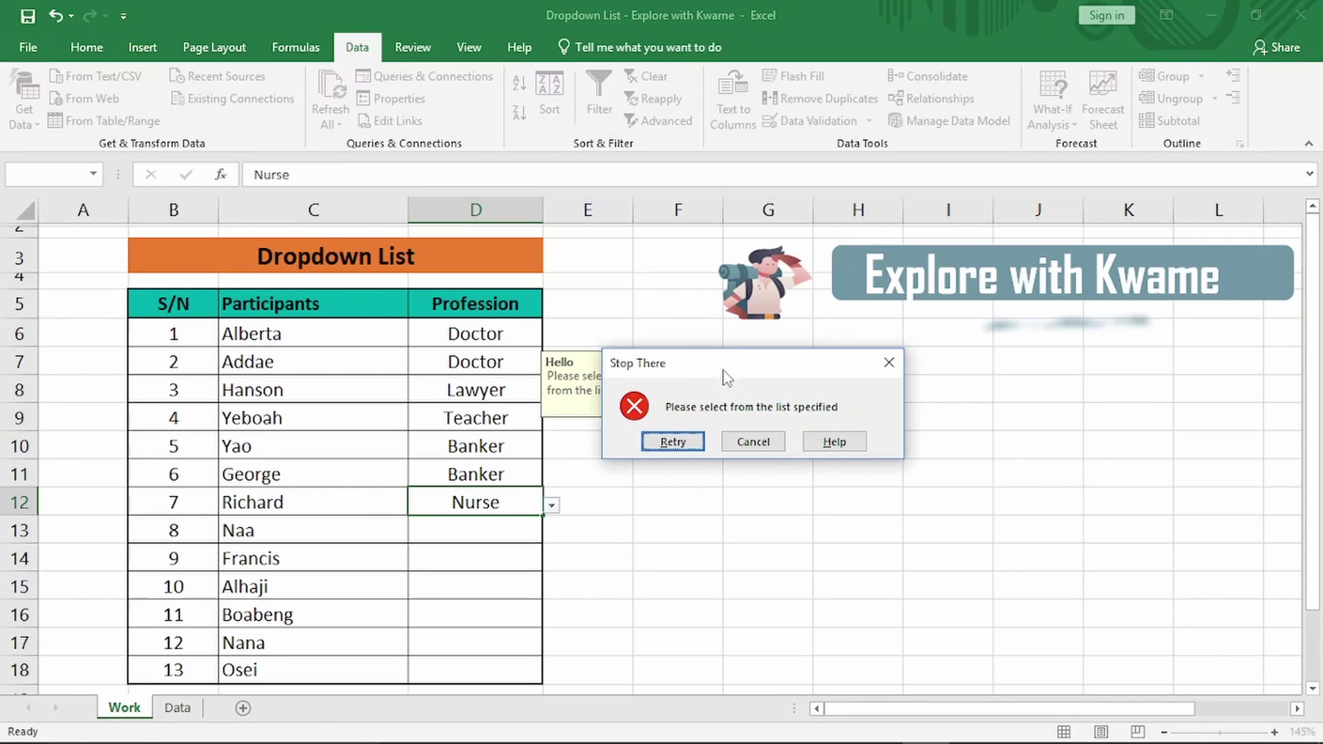
drag(725, 376, 738, 388)
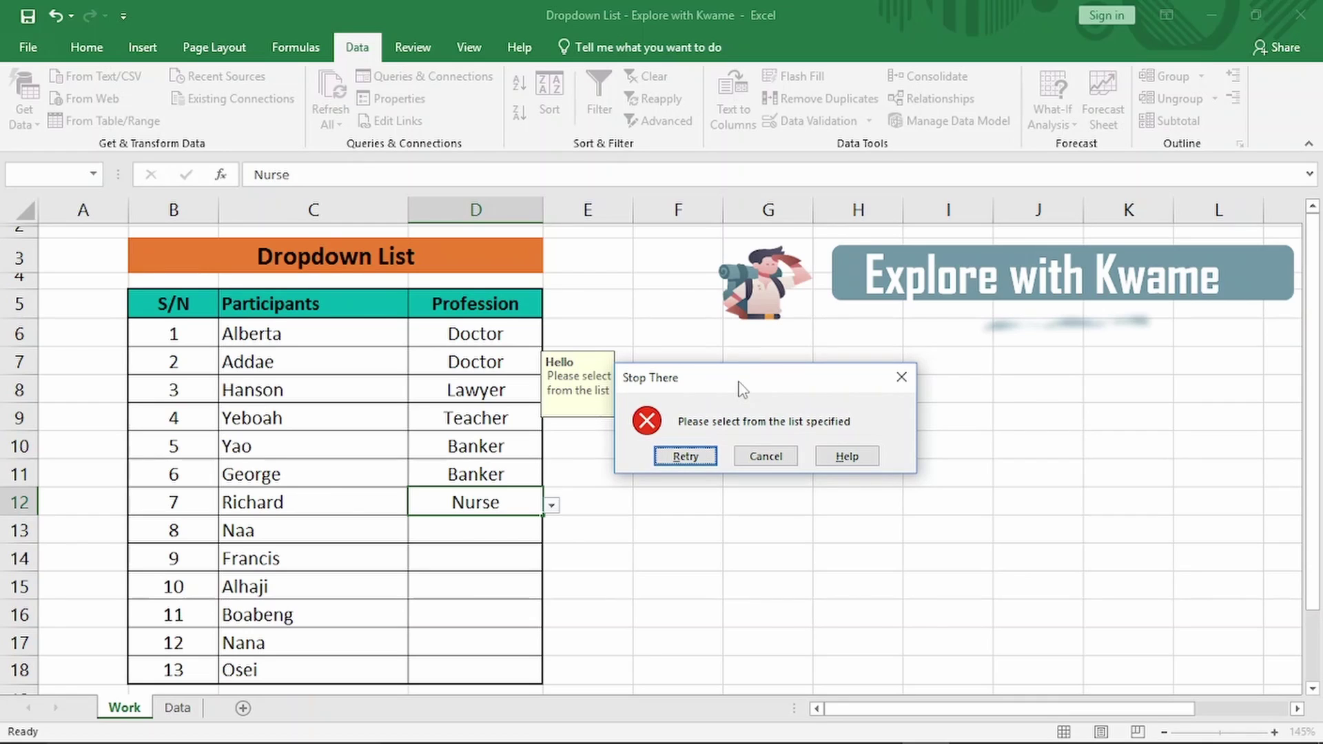
click(777, 462)
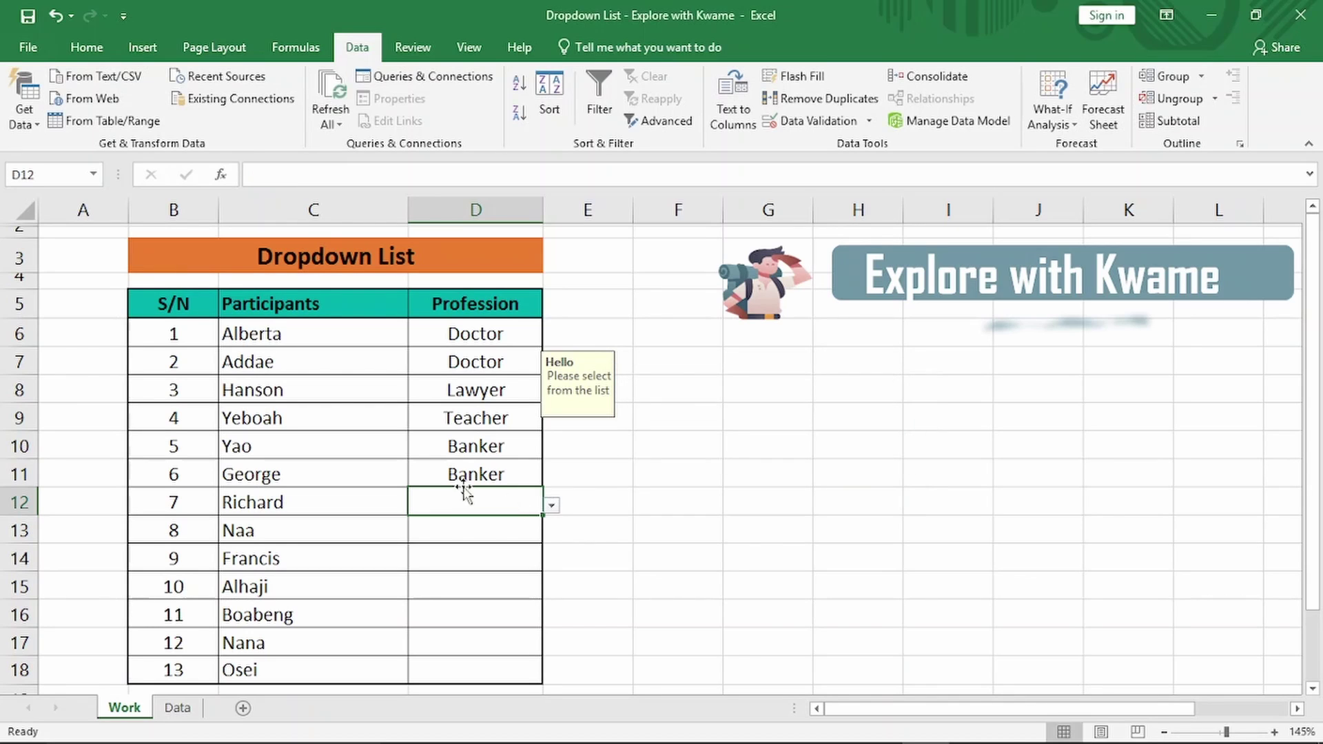